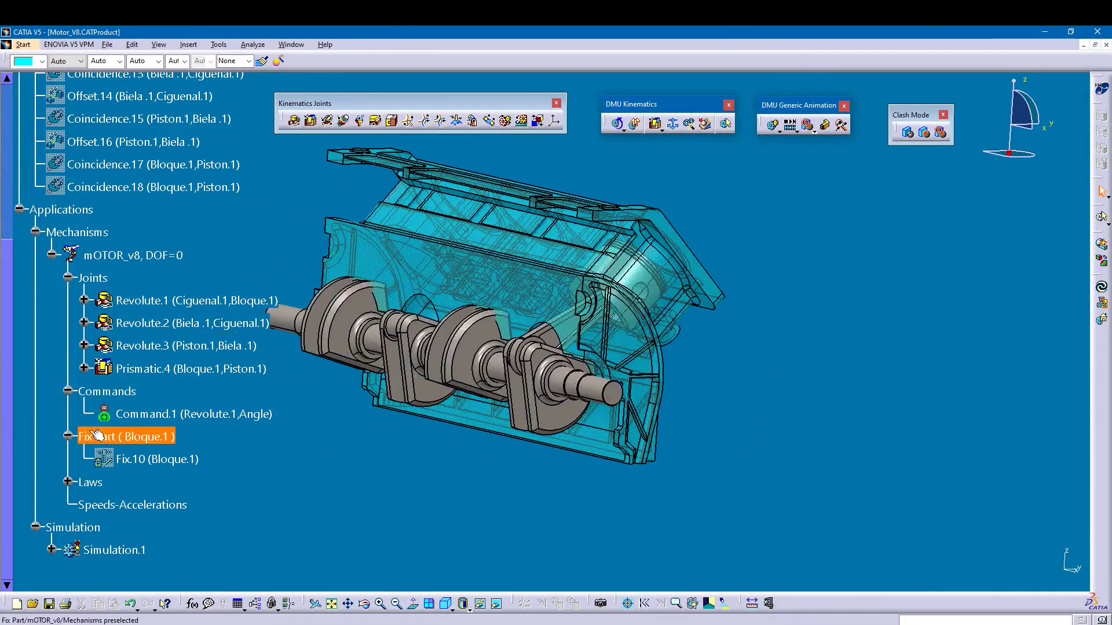
# Expand the Laws branch to show Formula.1, orbit the engine, then collapse Laws again
pyautogui.click(68, 484)
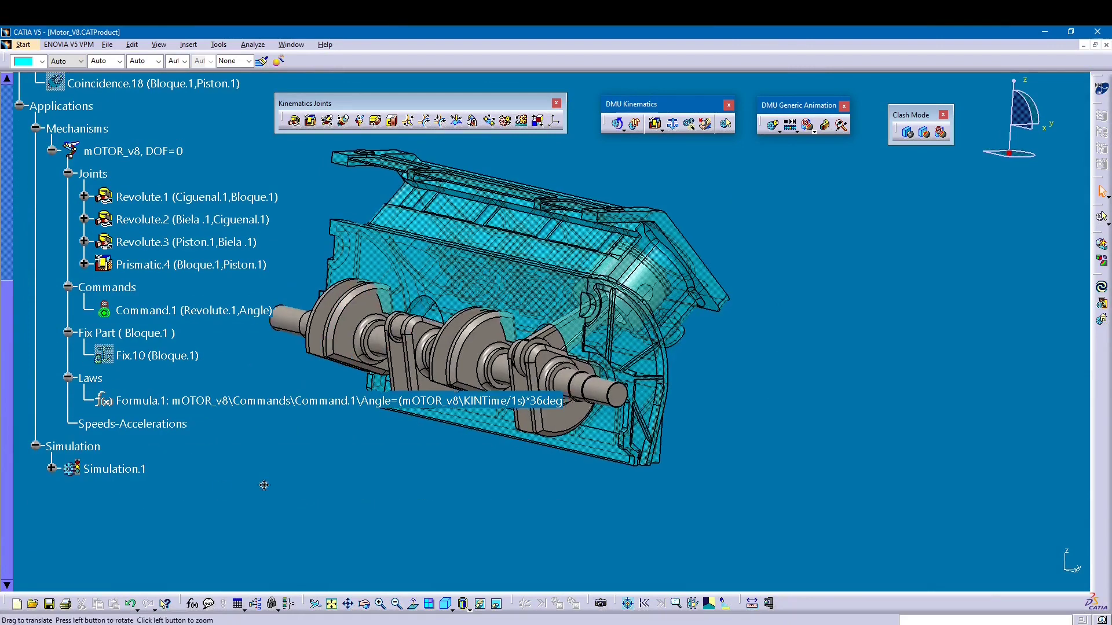
pyautogui.click(69, 378)
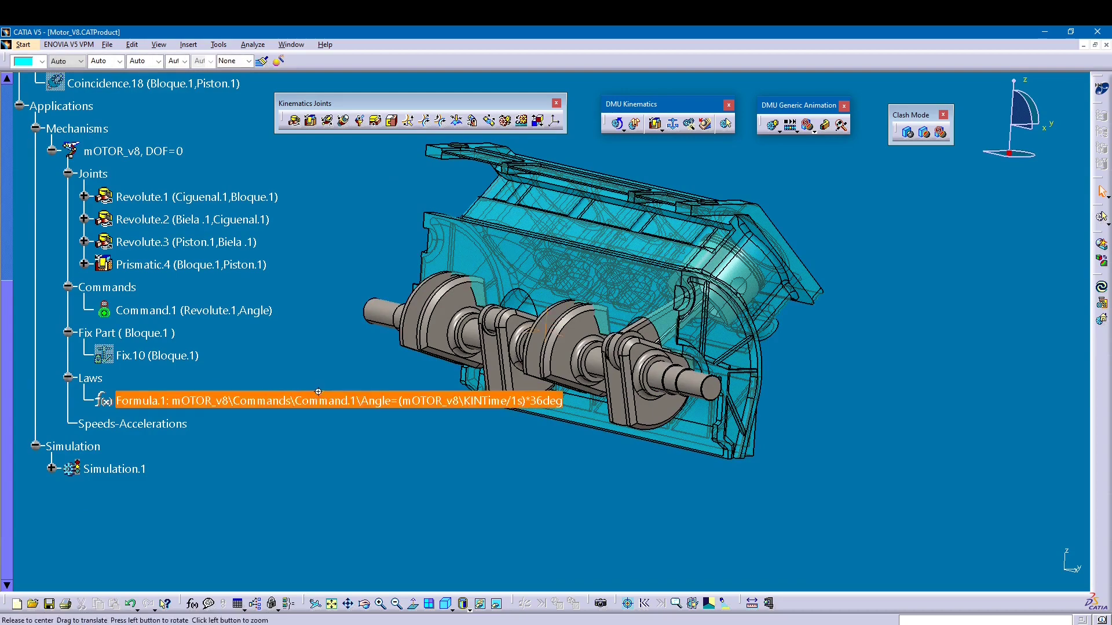
pyautogui.moveTo(318, 392); pyautogui.dragTo(167, 385, button='middle')
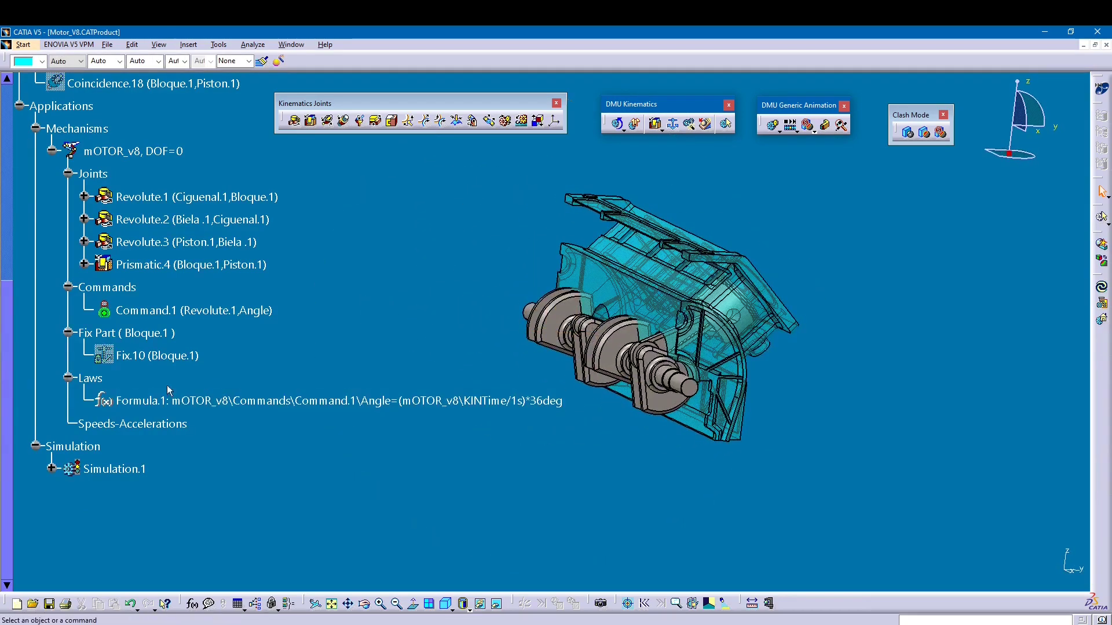
pyautogui.click(69, 378)
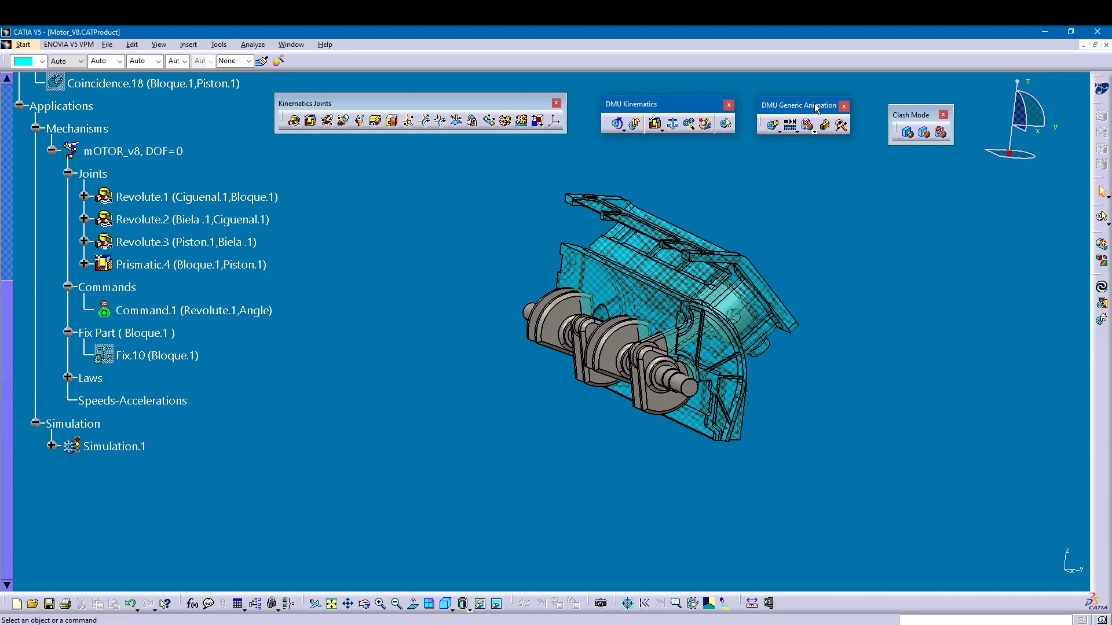
pyautogui.moveTo(817, 108); pyautogui.dragTo(818, 110)
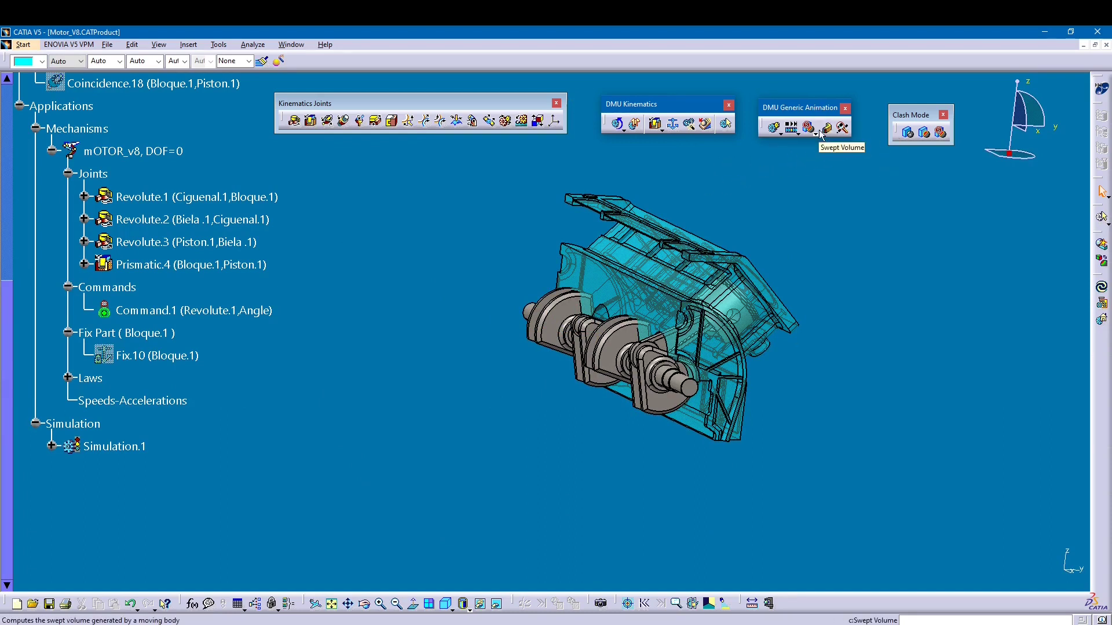
# Select Fix.10, zoom in, and reveal Formula.1 (Angle=(KINTime/1s)*36deg) under Laws
pyautogui.click(157, 361)
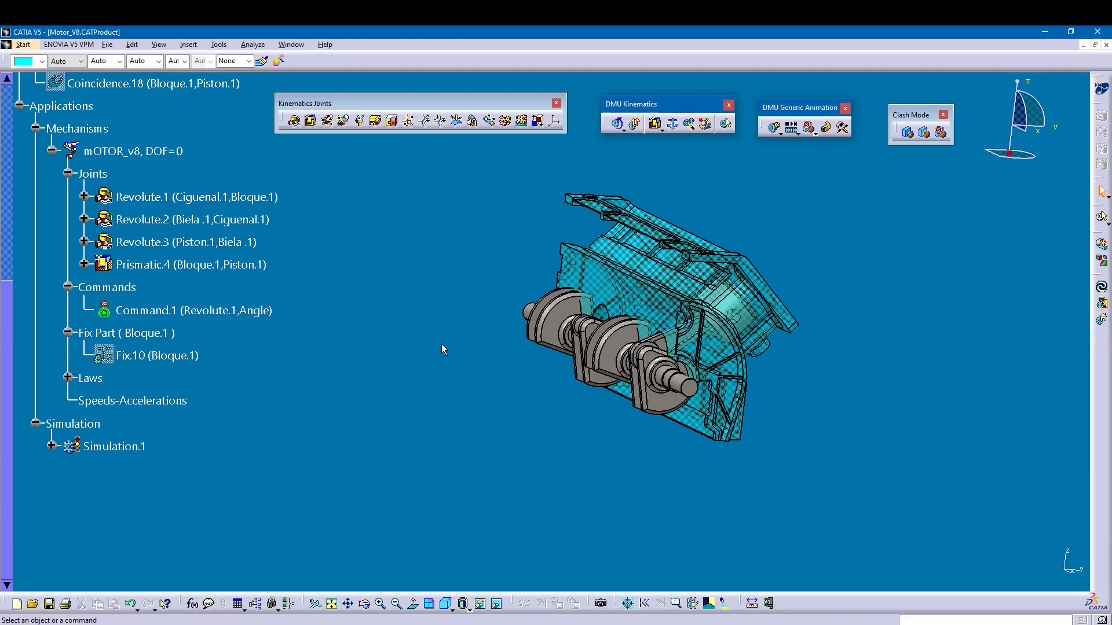
pyautogui.keyDown('ctrl'); pyautogui.moveTo(574, 369); pyautogui.dragTo(617, 349, button='middle'); pyautogui.keyUp('ctrl')
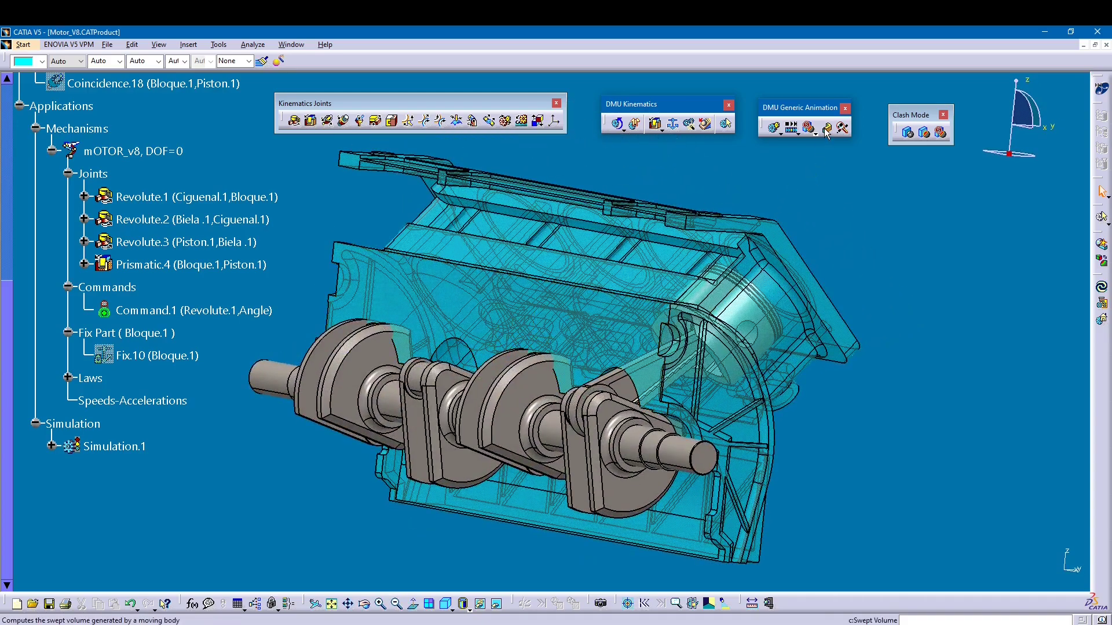
pyautogui.click(68, 377)
pyautogui.click(167, 400)
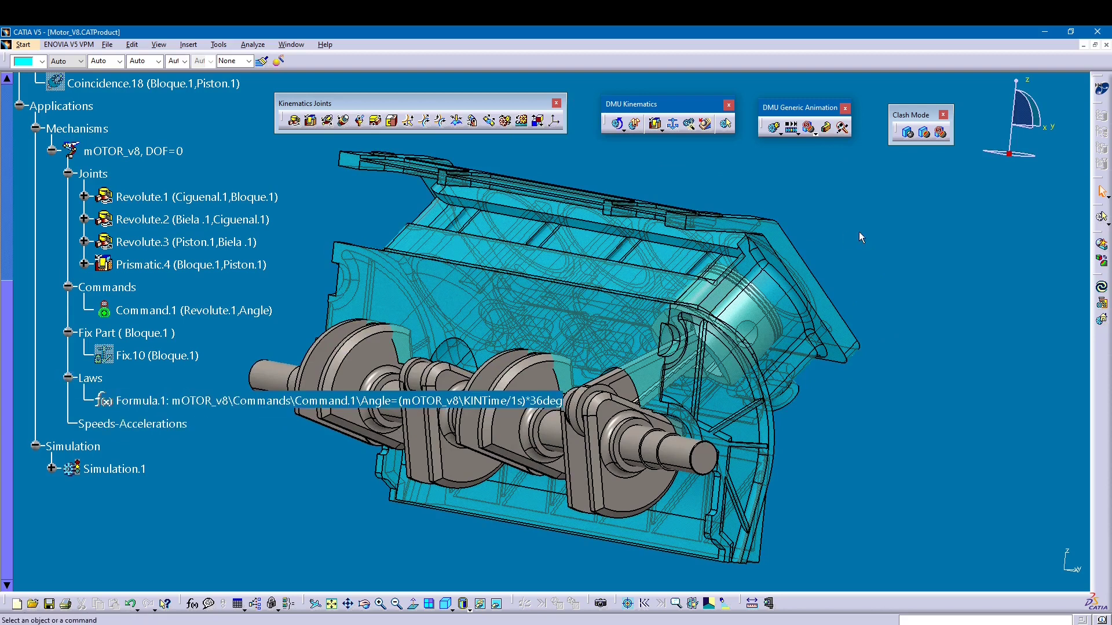
# Start a Swept Volume for the mOTOR_v8 simulation and review its mechanism selection
pyautogui.click(827, 128)
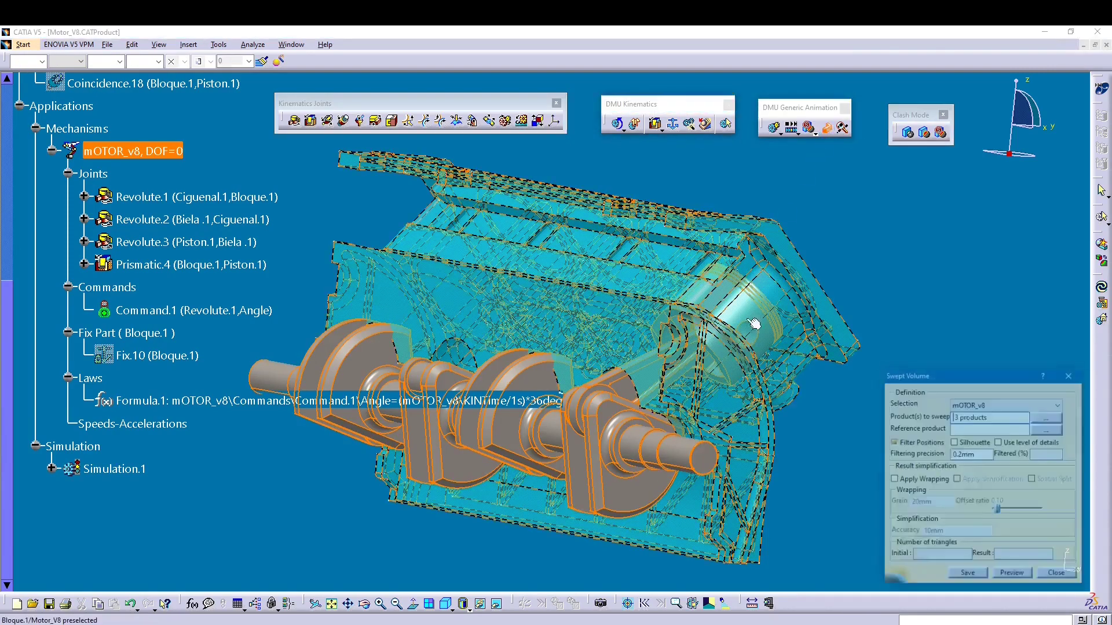
pyautogui.moveTo(681, 343)
pyautogui.mouseDown(button='middle')
pyautogui.moveTo(666, 431)
pyautogui.moveTo(634, 294)
pyautogui.mouseUp(button='middle')
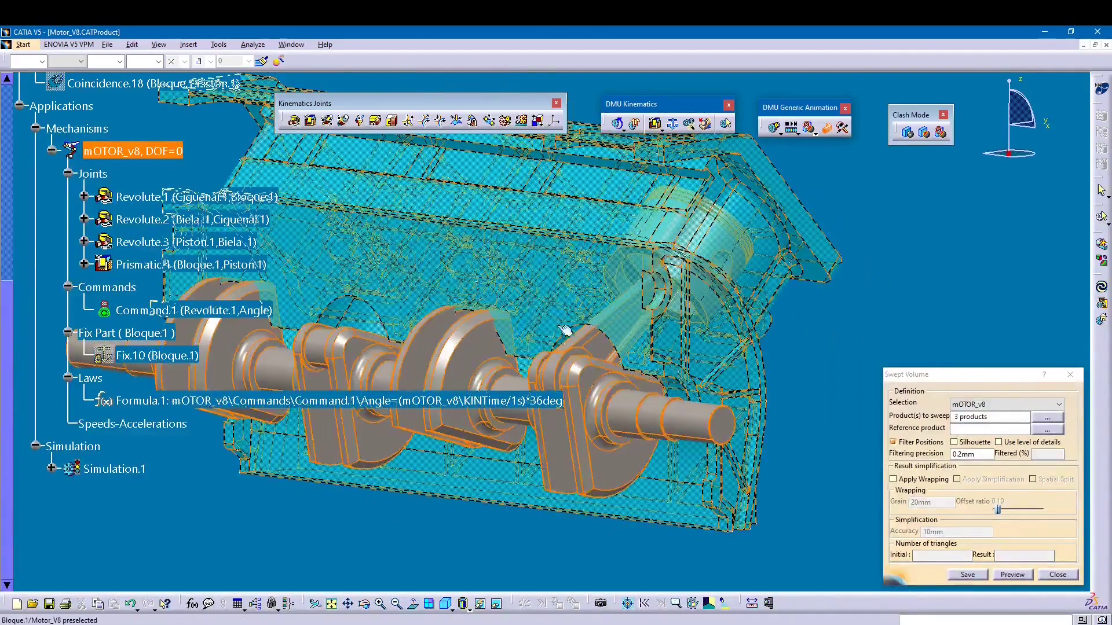
pyautogui.moveTo(597, 325)
pyautogui.mouseDown(button='middle')
pyautogui.moveTo(490, 355)
pyautogui.moveTo(609, 231)
pyautogui.mouseUp(button='middle')
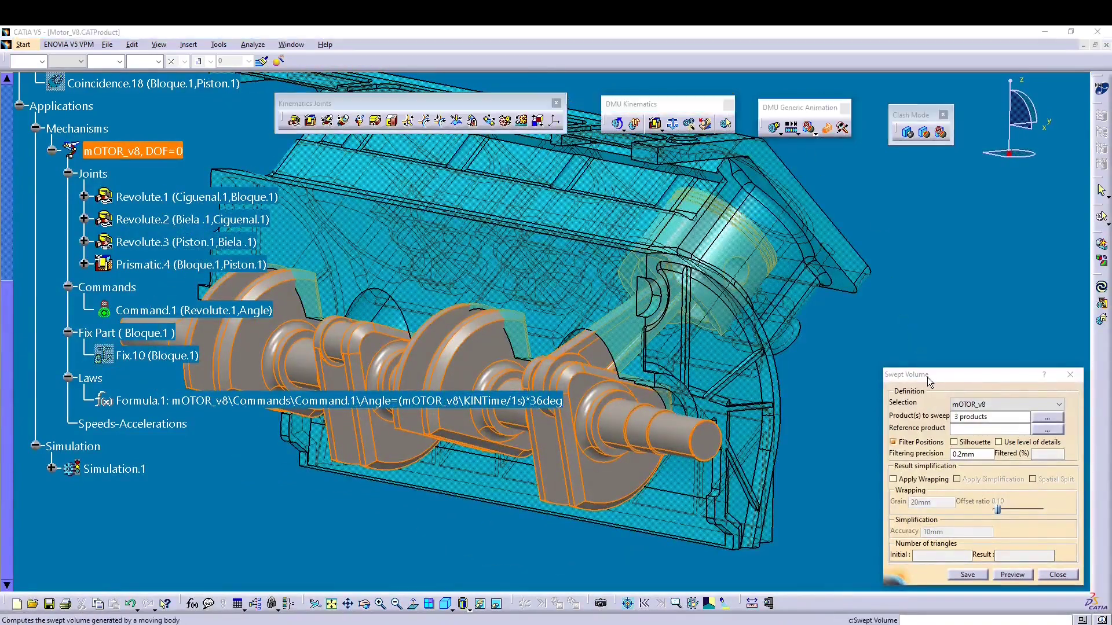
pyautogui.moveTo(938, 378); pyautogui.dragTo(926, 354)
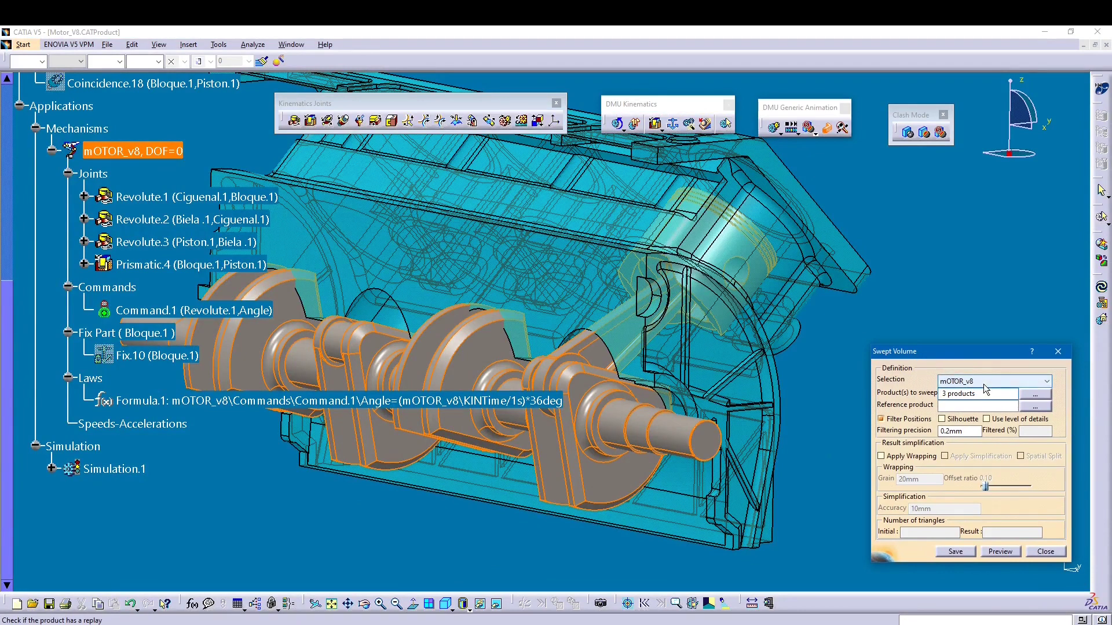
pyautogui.click(984, 384)
pyautogui.scroll(3, 214, 388)
pyautogui.scroll(-1, 214, 388)
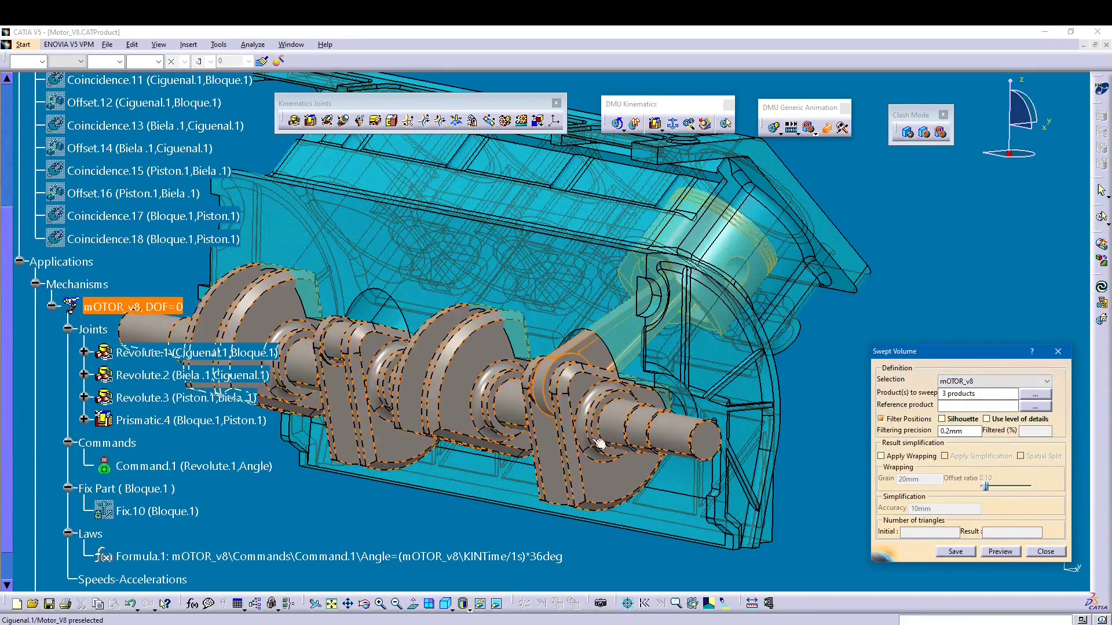
# Fit the whole engine into view, then orbit and zoom in on the crankshaft
pyautogui.click(950, 397)
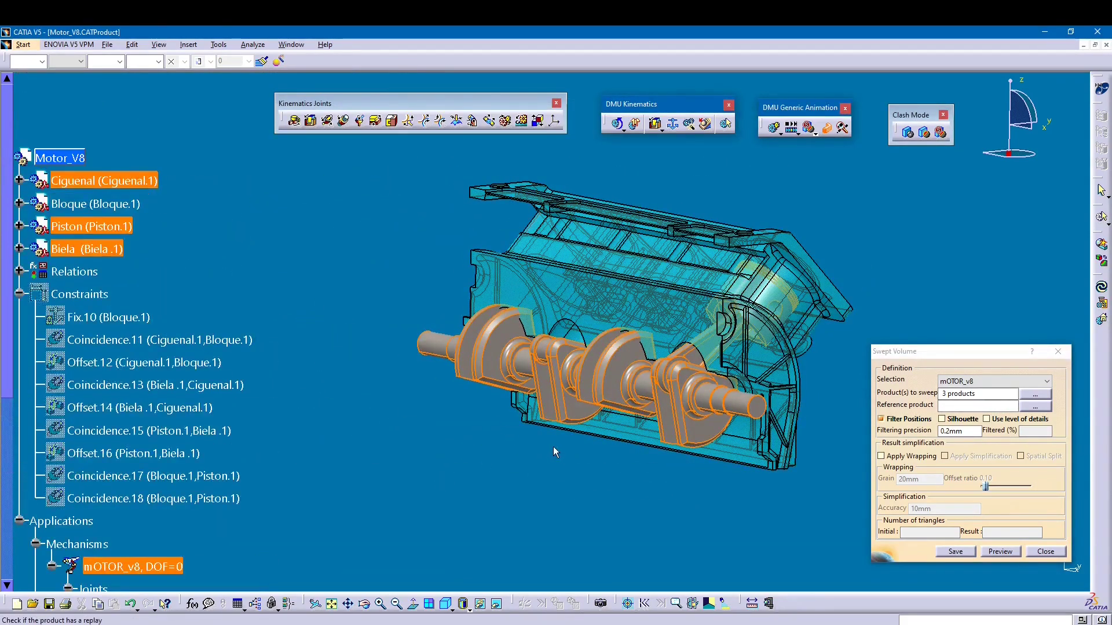
pyautogui.moveTo(433, 471)
pyautogui.mouseDown(button='middle')
pyautogui.moveTo(481, 460)
pyautogui.moveTo(484, 430)
pyautogui.moveTo(519, 442)
pyautogui.mouseUp(button='middle')
pyautogui.moveTo(511, 398); pyautogui.dragTo(529, 442, button='middle')
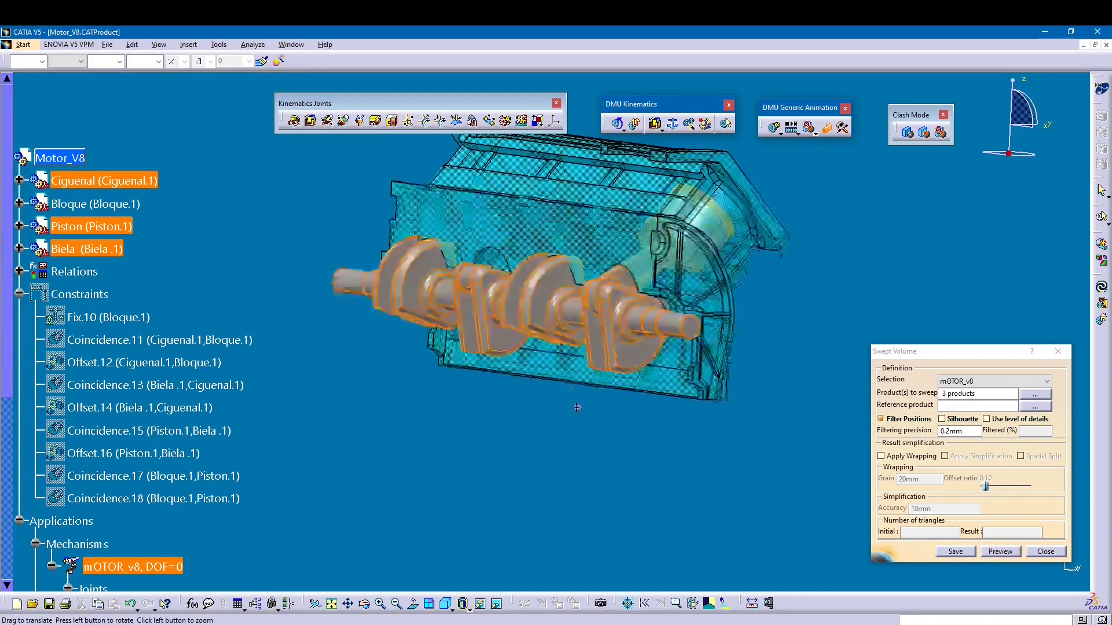
pyautogui.moveTo(528, 442)
pyautogui.mouseDown(button='middle')
pyautogui.moveTo(630, 408)
pyautogui.moveTo(596, 362)
pyautogui.mouseUp(button='middle')
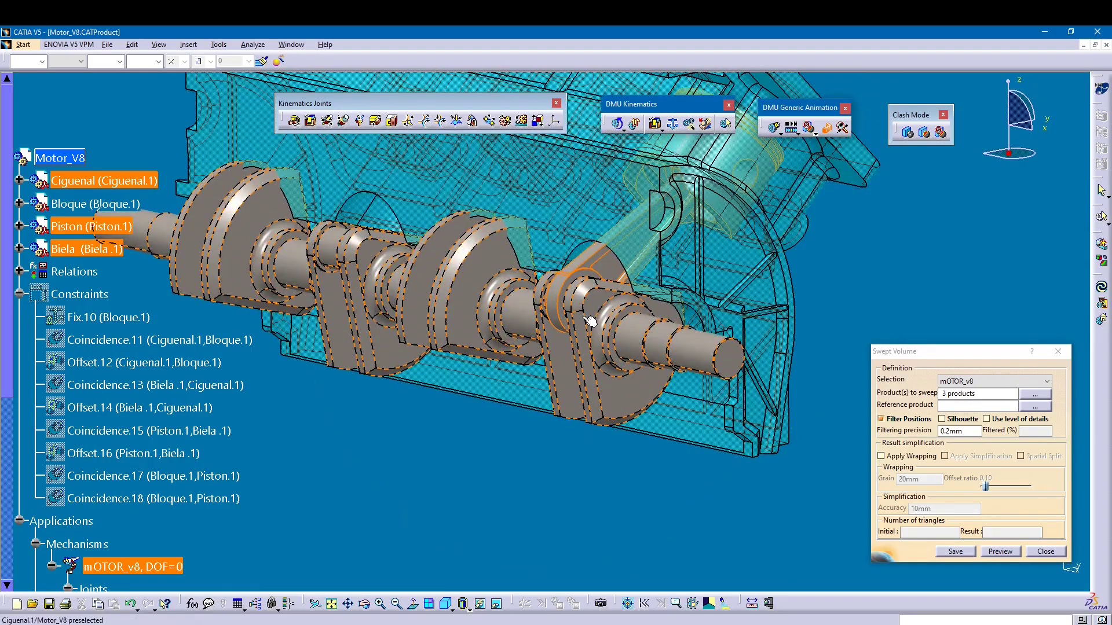
pyautogui.moveTo(590, 321)
pyautogui.mouseDown(button='middle')
pyautogui.moveTo(681, 354)
pyautogui.moveTo(643, 313)
pyautogui.moveTo(563, 338)
pyautogui.moveTo(533, 382)
pyautogui.moveTo(571, 448)
pyautogui.moveTo(516, 335)
pyautogui.moveTo(490, 351)
pyautogui.moveTo(562, 319)
pyautogui.moveTo(430, 346)
pyautogui.moveTo(574, 346)
pyautogui.moveTo(634, 379)
pyautogui.moveTo(649, 355)
pyautogui.mouseUp(button='middle')
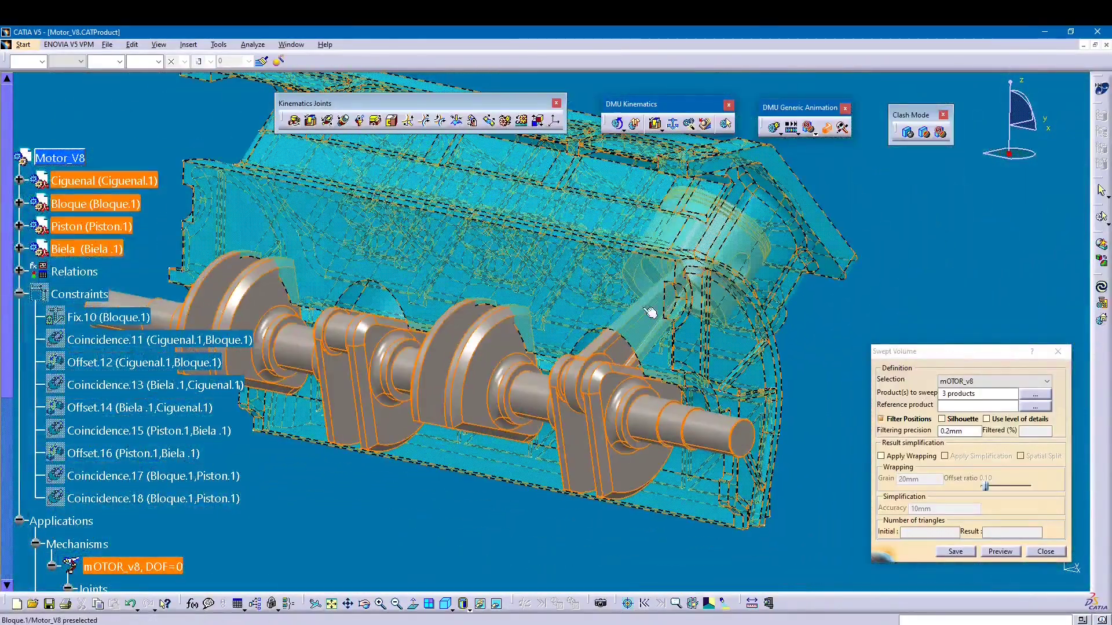
# Narrow the products to sweep to Biela only by removing Ciguenal and Piston
pyautogui.moveTo(632, 376); pyautogui.dragTo(799, 387, button='middle')
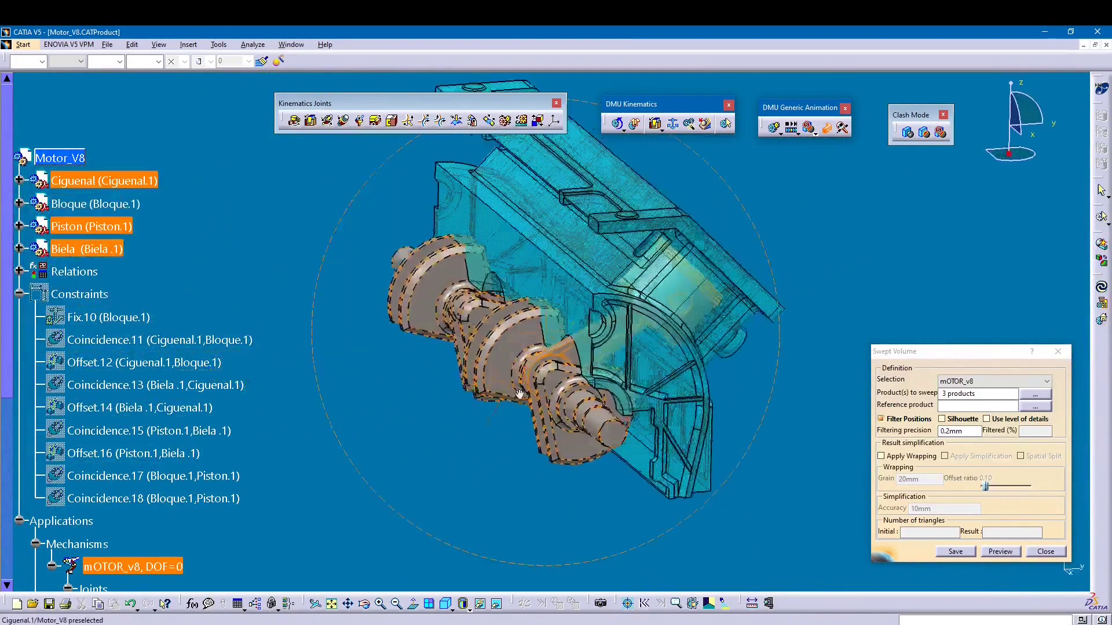
pyautogui.click(984, 393)
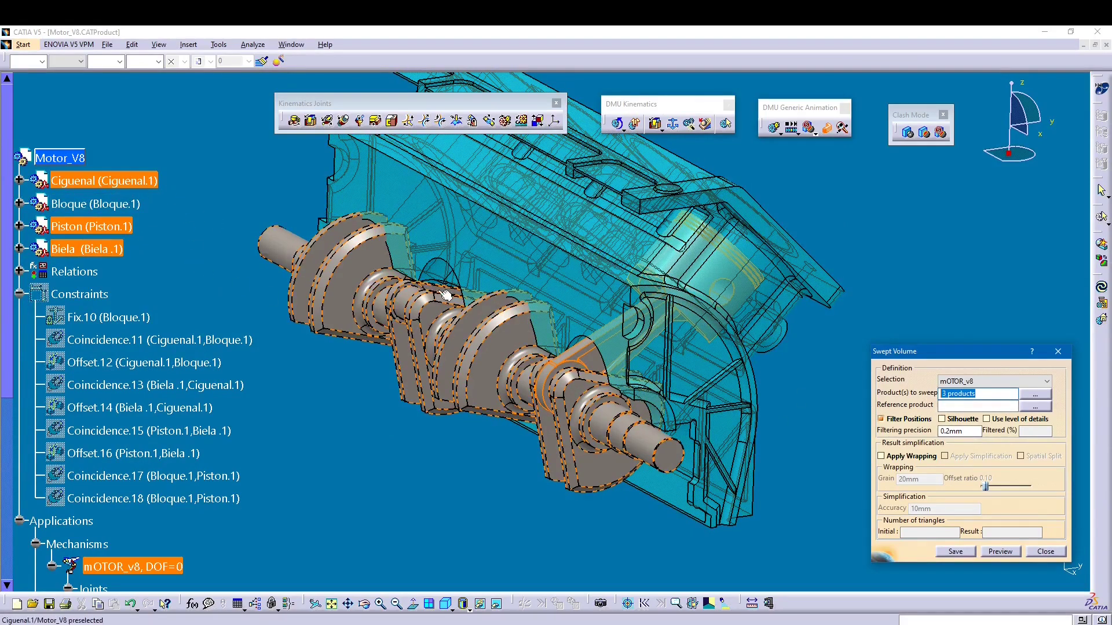
pyautogui.moveTo(371, 324)
pyautogui.mouseDown(button='middle')
pyautogui.moveTo(463, 395)
pyautogui.moveTo(238, 230)
pyautogui.mouseUp(button='middle')
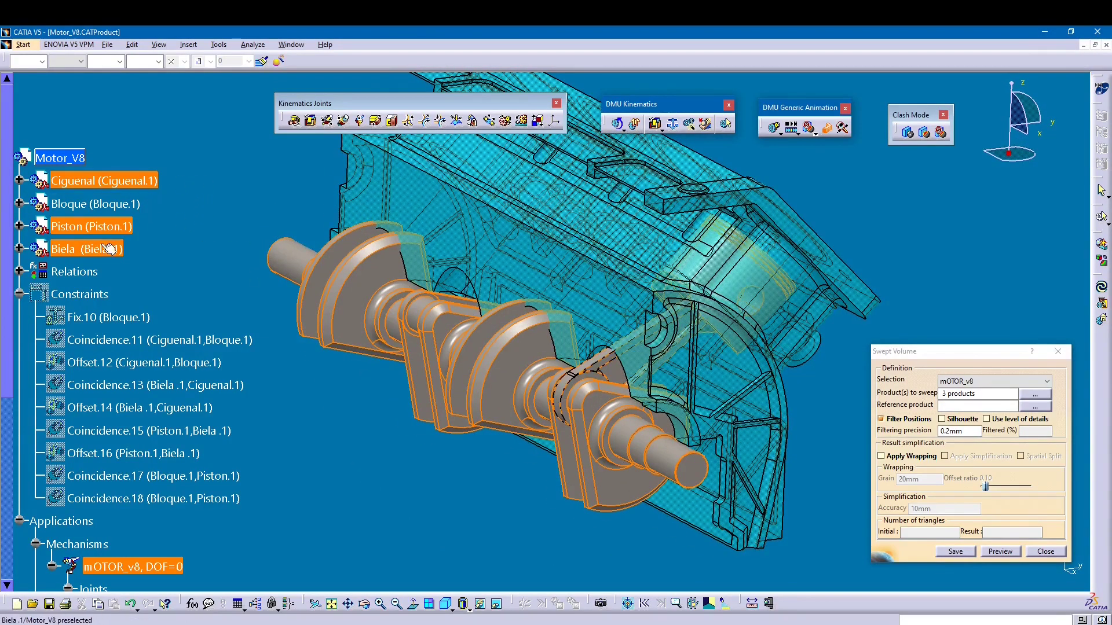
pyautogui.keyDown('ctrl'); pyautogui.click(84, 181); pyautogui.keyUp('ctrl')
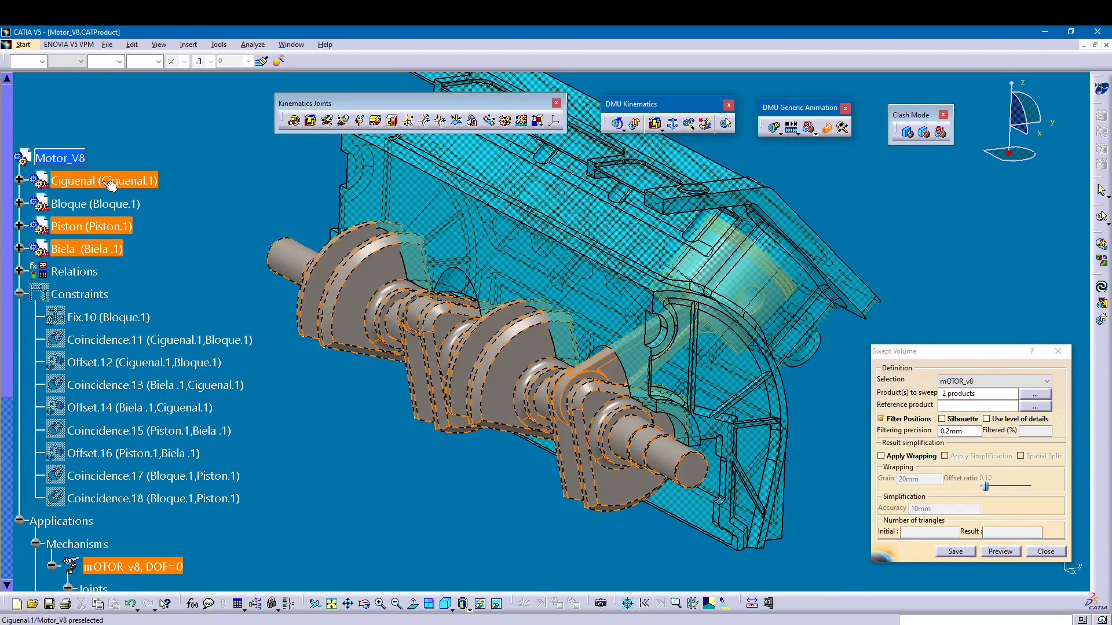
pyautogui.keyDown('ctrl'); pyautogui.moveTo(422, 468); pyautogui.dragTo(718, 541, button='middle'); pyautogui.keyUp('ctrl')
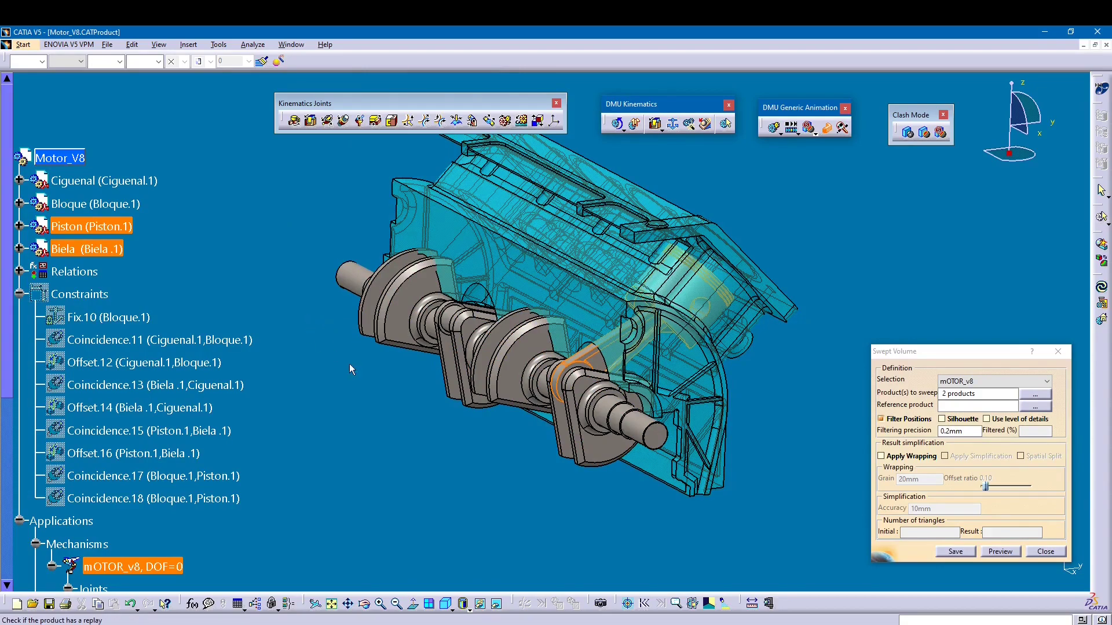
pyautogui.moveTo(421, 421)
pyautogui.mouseDown(button='middle')
pyautogui.moveTo(604, 375)
pyautogui.moveTo(599, 363)
pyautogui.moveTo(130, 252)
pyautogui.moveTo(212, 273)
pyautogui.mouseUp(button='middle')
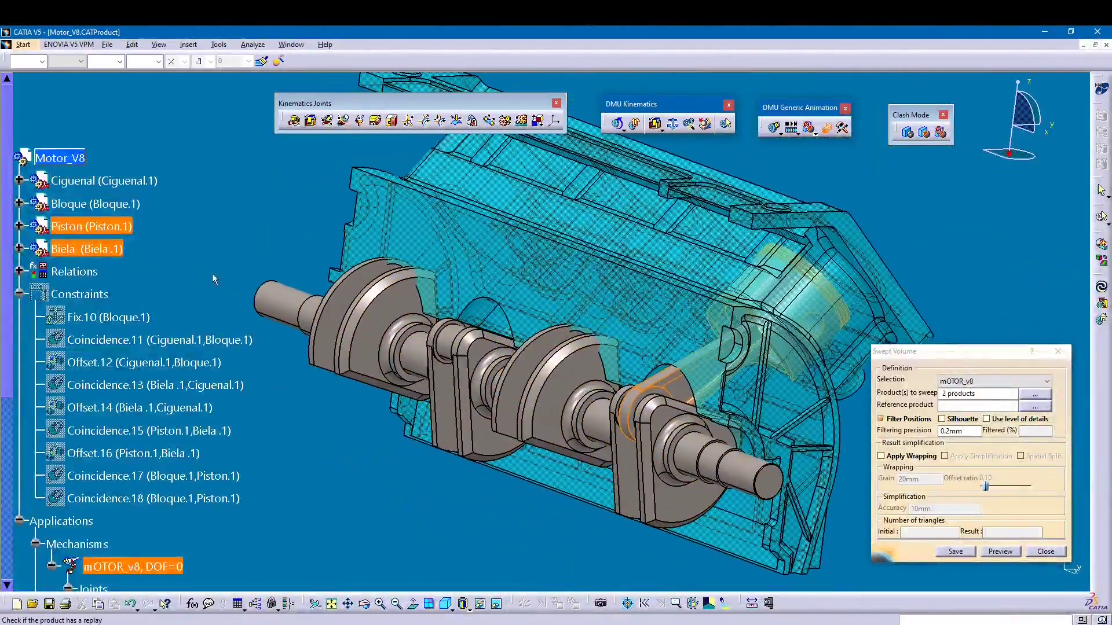
pyautogui.keyDown('ctrl'); pyautogui.click(102, 231); pyautogui.keyUp('ctrl')
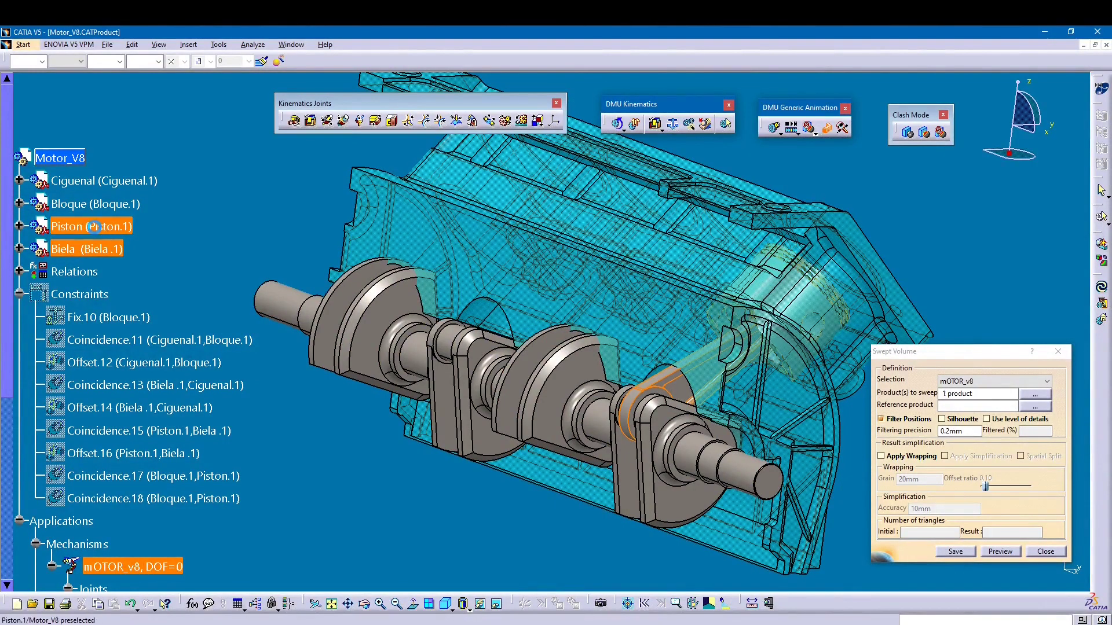
pyautogui.moveTo(102, 231)
pyautogui.mouseDown(button='middle')
pyautogui.moveTo(441, 377)
pyautogui.moveTo(798, 353)
pyautogui.mouseUp(button='middle')
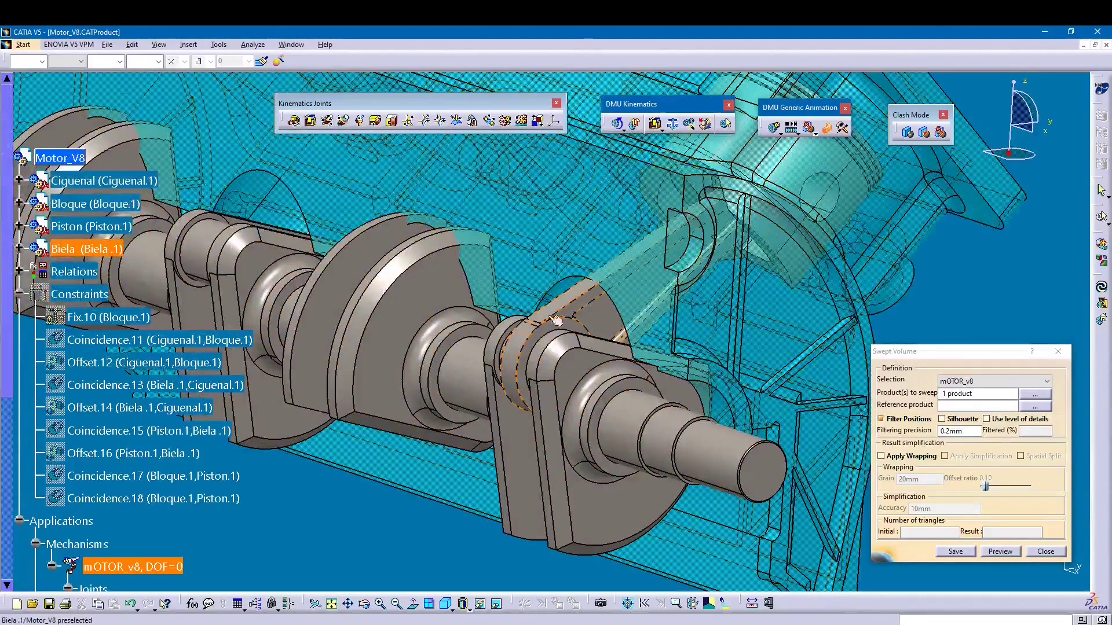
pyautogui.scroll(-3, 637, 330)
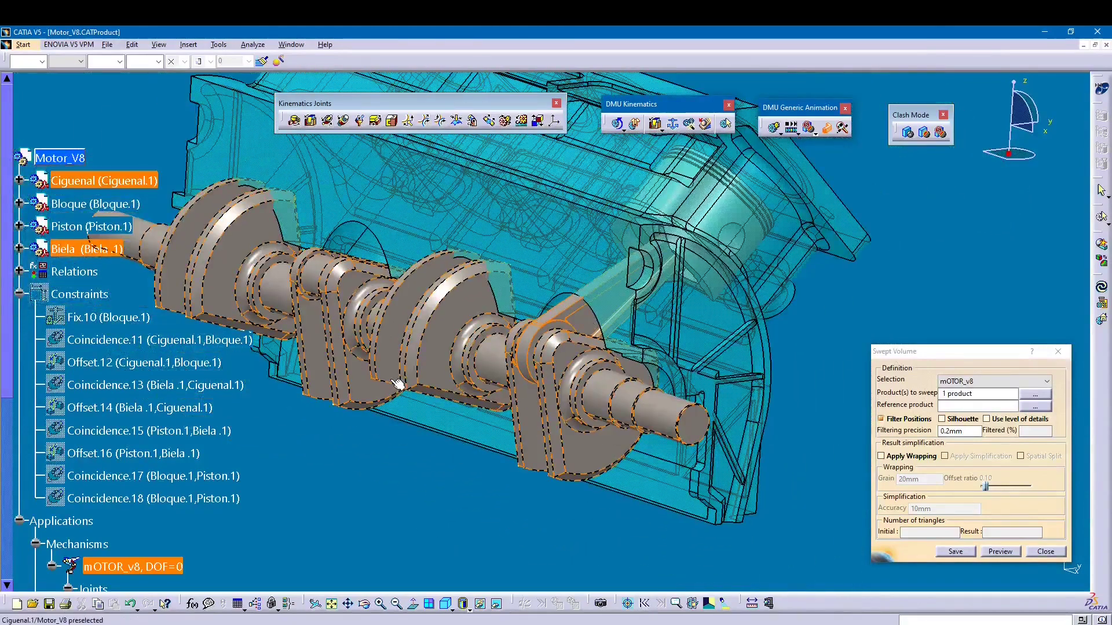
pyautogui.click(979, 395)
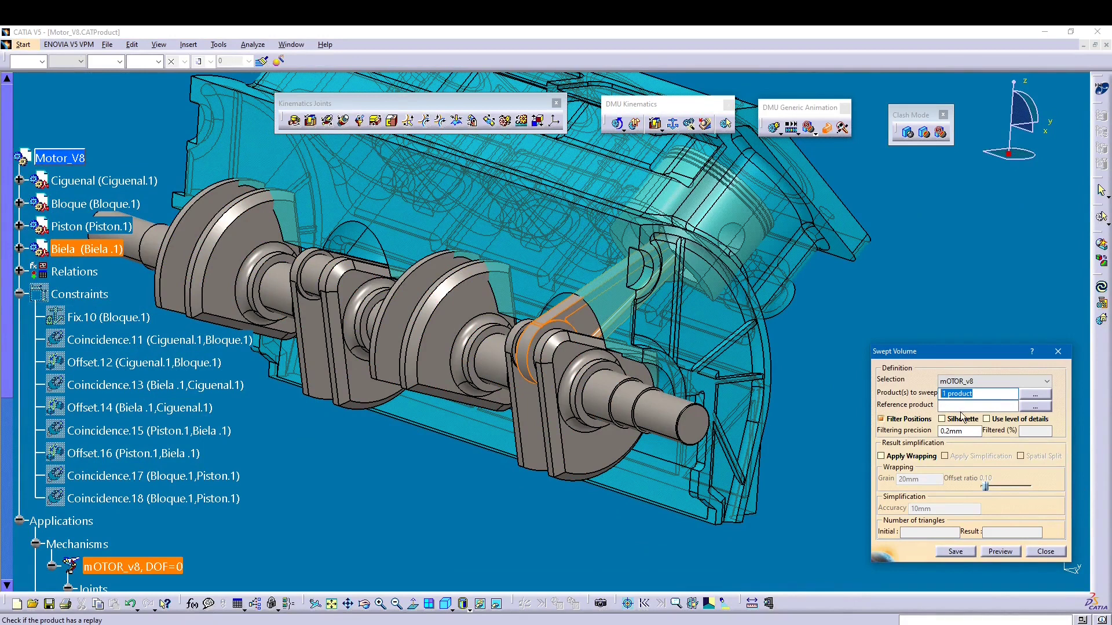
# Preview the Biela swept volume (397665 triangles, 76% filtered), enlarging and rotating the preview window
pyautogui.click(998, 550)
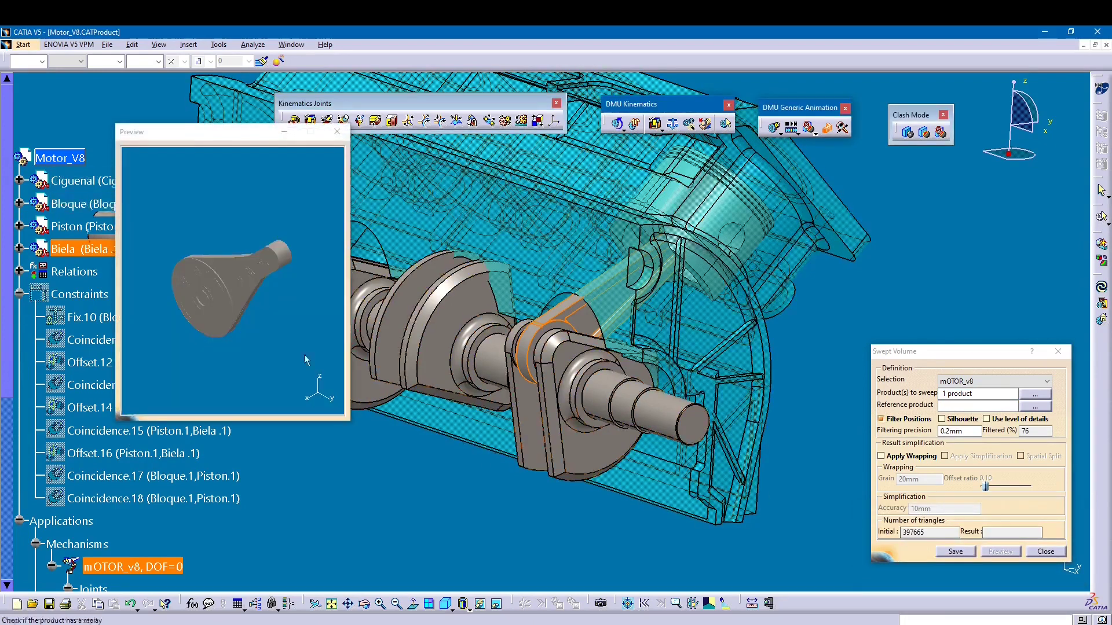
pyautogui.moveTo(220, 139); pyautogui.dragTo(347, 89)
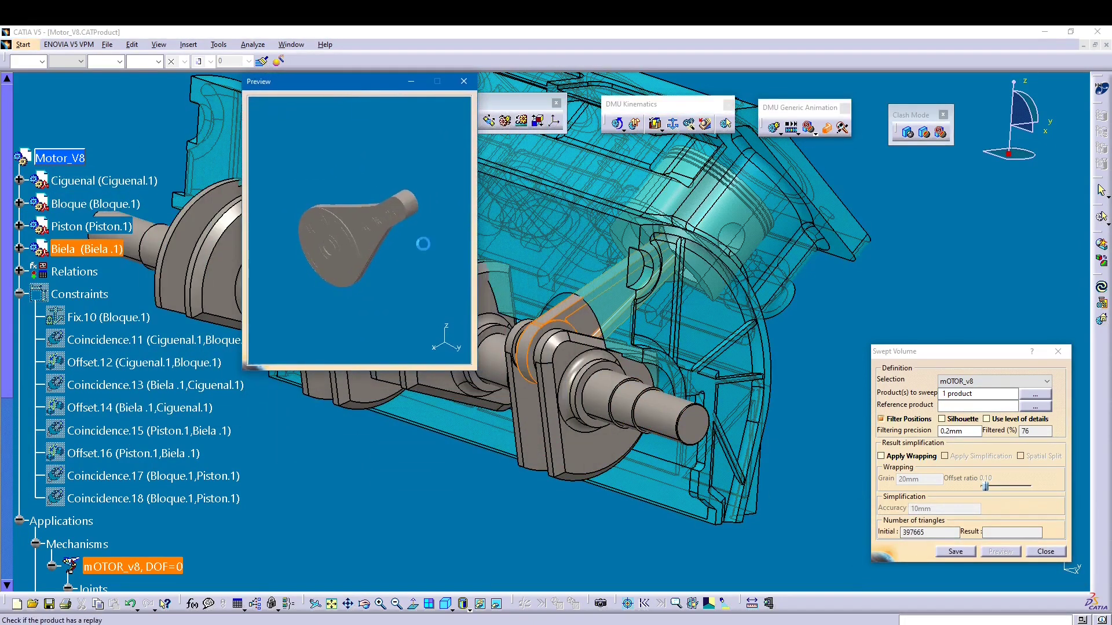
pyautogui.moveTo(475, 373); pyautogui.dragTo(621, 477)
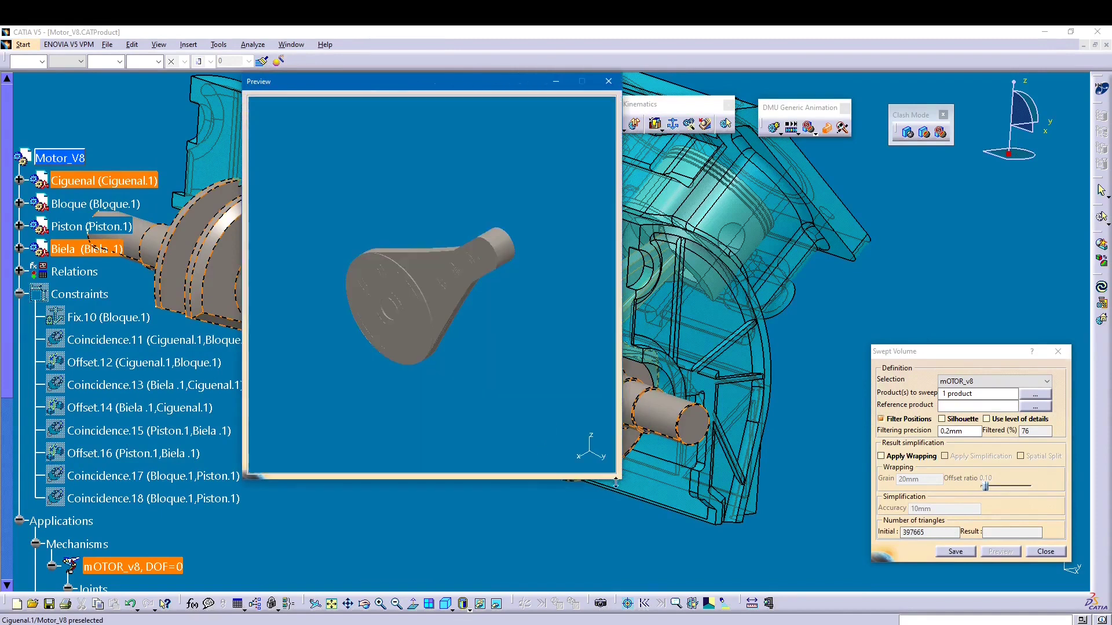
pyautogui.moveTo(458, 366)
pyautogui.mouseDown(button='middle')
pyautogui.moveTo(438, 361)
pyautogui.moveTo(444, 301)
pyautogui.moveTo(392, 231)
pyautogui.moveTo(364, 219)
pyautogui.moveTo(539, 293)
pyautogui.moveTo(491, 343)
pyautogui.moveTo(416, 335)
pyautogui.mouseUp(button='middle')
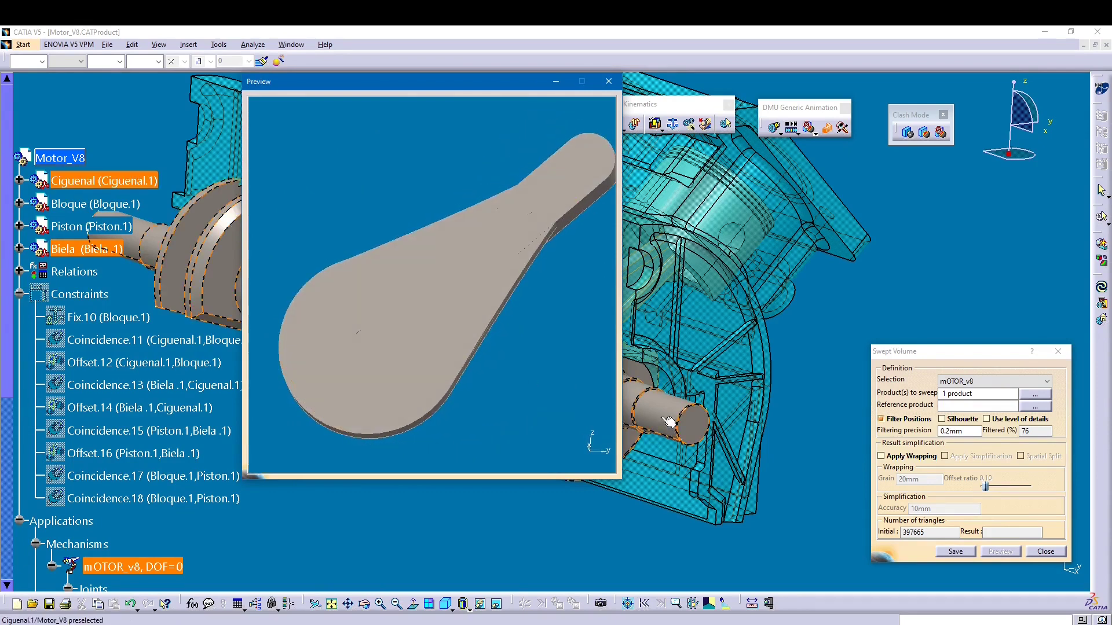
pyautogui.moveTo(417, 289); pyautogui.dragTo(435, 320, button='middle')
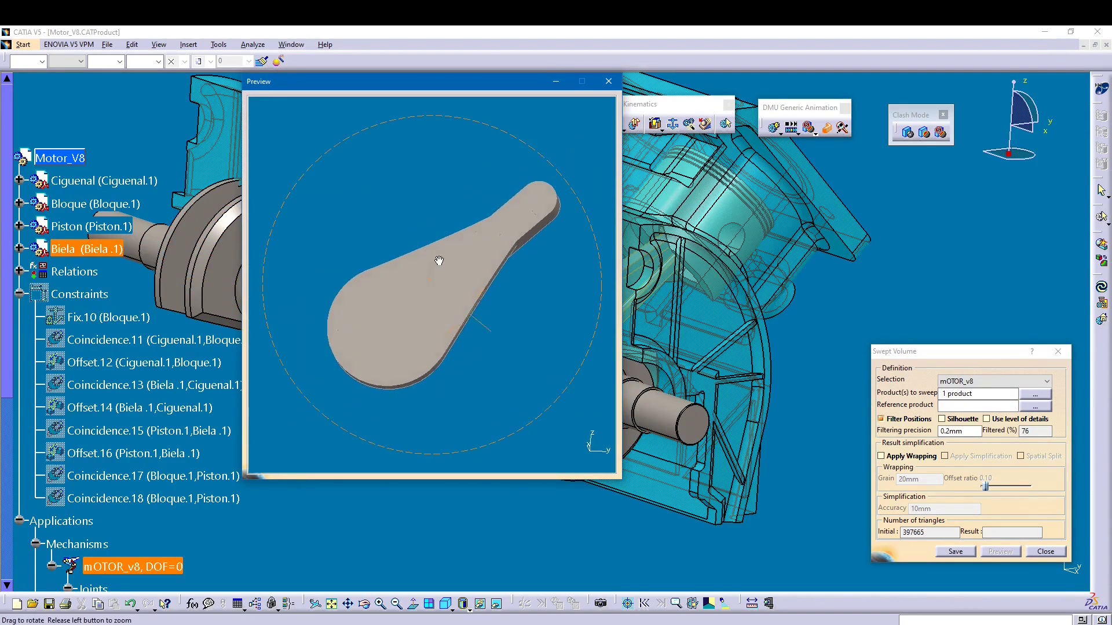
pyautogui.moveTo(439, 261)
pyautogui.mouseDown(button='middle')
pyautogui.moveTo(362, 218)
pyautogui.moveTo(447, 328)
pyautogui.moveTo(437, 318)
pyautogui.moveTo(534, 328)
pyautogui.moveTo(458, 359)
pyautogui.moveTo(472, 371)
pyautogui.moveTo(479, 293)
pyautogui.moveTo(503, 325)
pyautogui.moveTo(447, 288)
pyautogui.moveTo(503, 281)
pyautogui.moveTo(509, 318)
pyautogui.moveTo(509, 306)
pyautogui.mouseUp(button='middle')
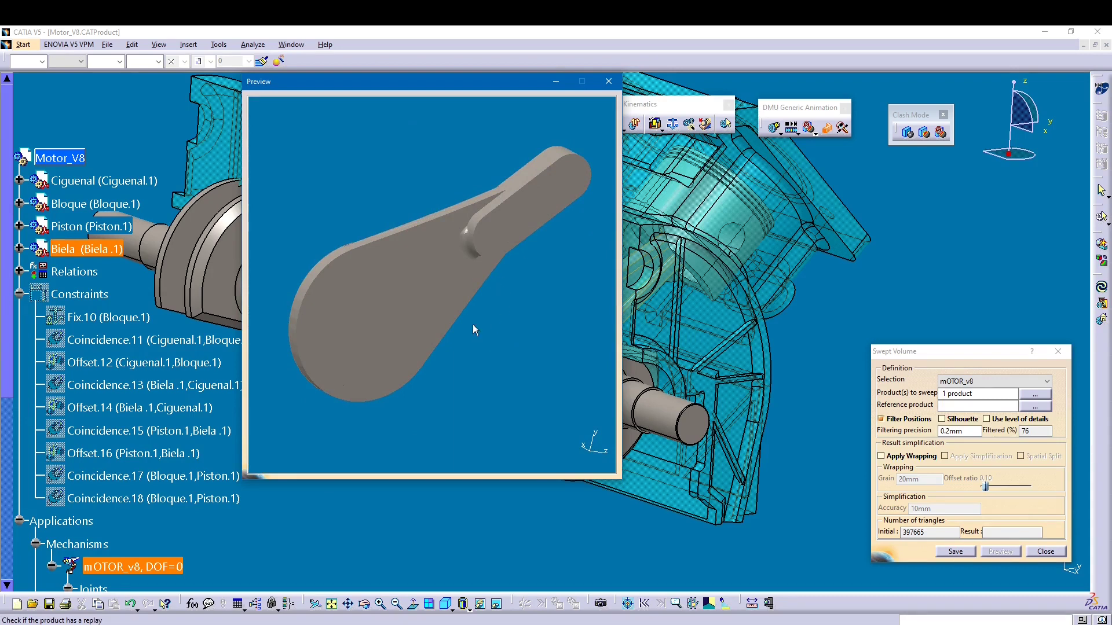
pyautogui.moveTo(472, 330)
pyautogui.mouseDown(button='middle')
pyautogui.moveTo(447, 261)
pyautogui.moveTo(377, 254)
pyautogui.mouseUp(button='middle')
pyautogui.moveTo(385, 259); pyautogui.dragTo(476, 221, button='middle')
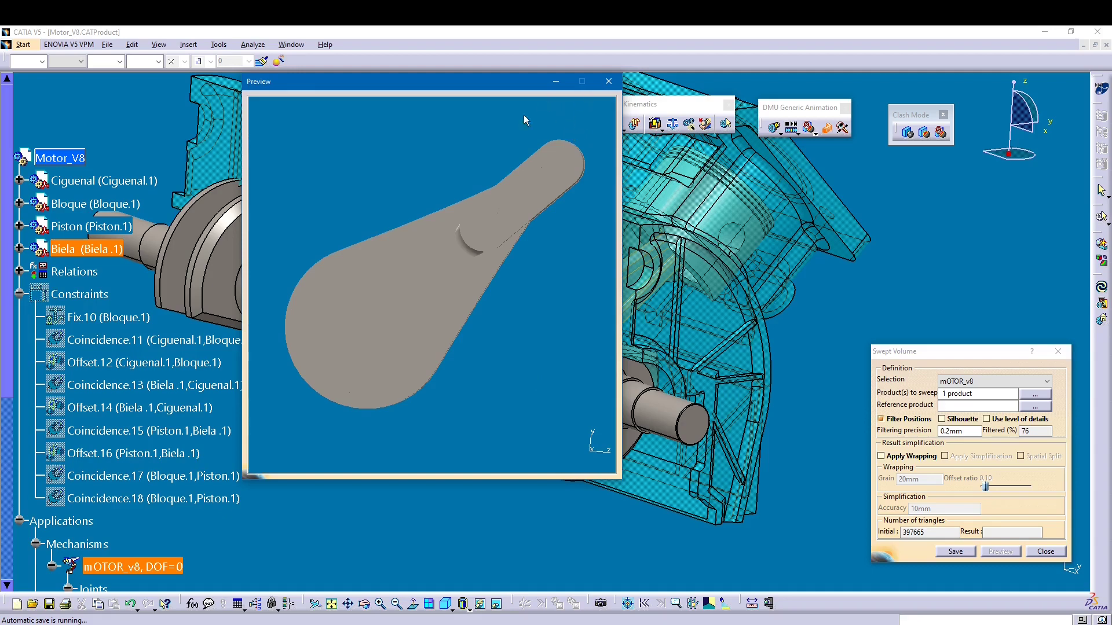
# Save the swept volume as cgr file Biela.1_SWEPTVOLUME in Capitulo 7 > Ensamble Motor
pyautogui.click(609, 81)
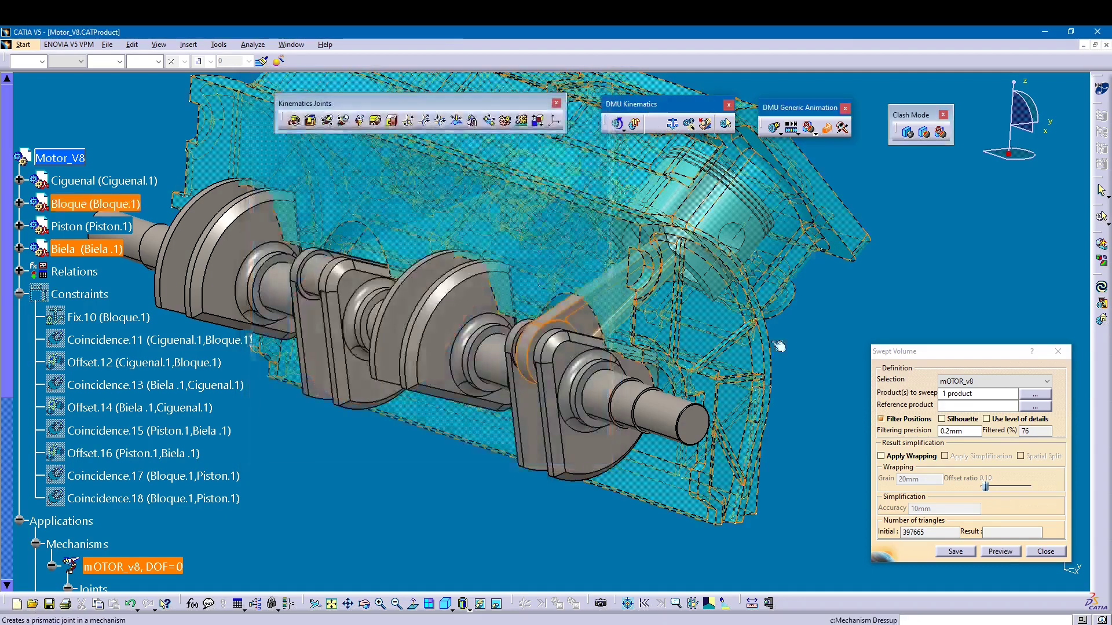
pyautogui.click(953, 552)
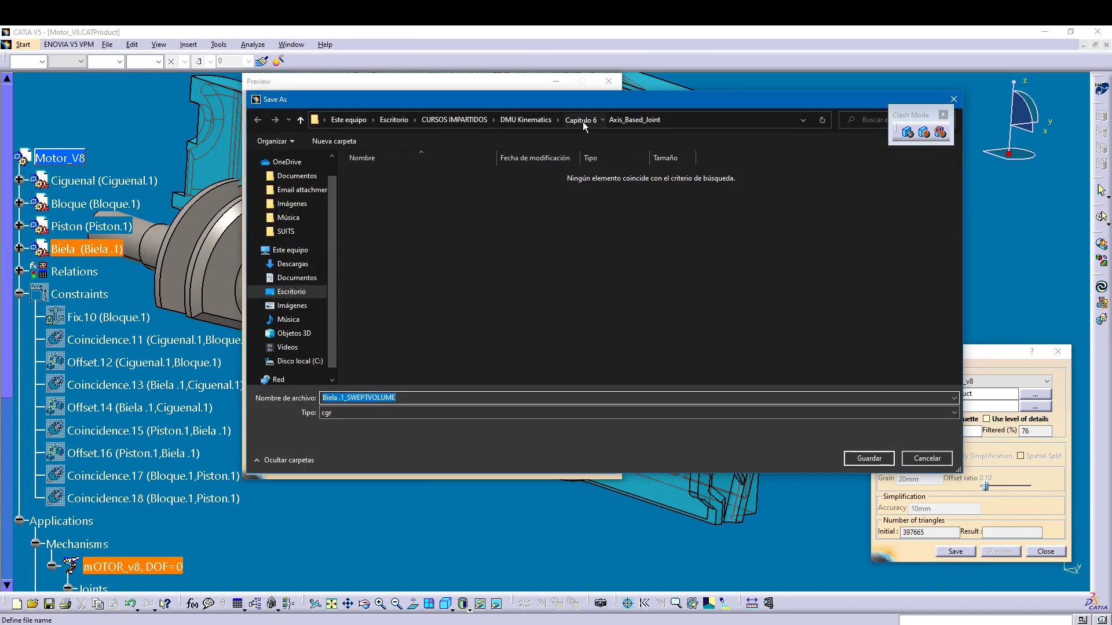
pyautogui.click(583, 122)
pyautogui.click(525, 120)
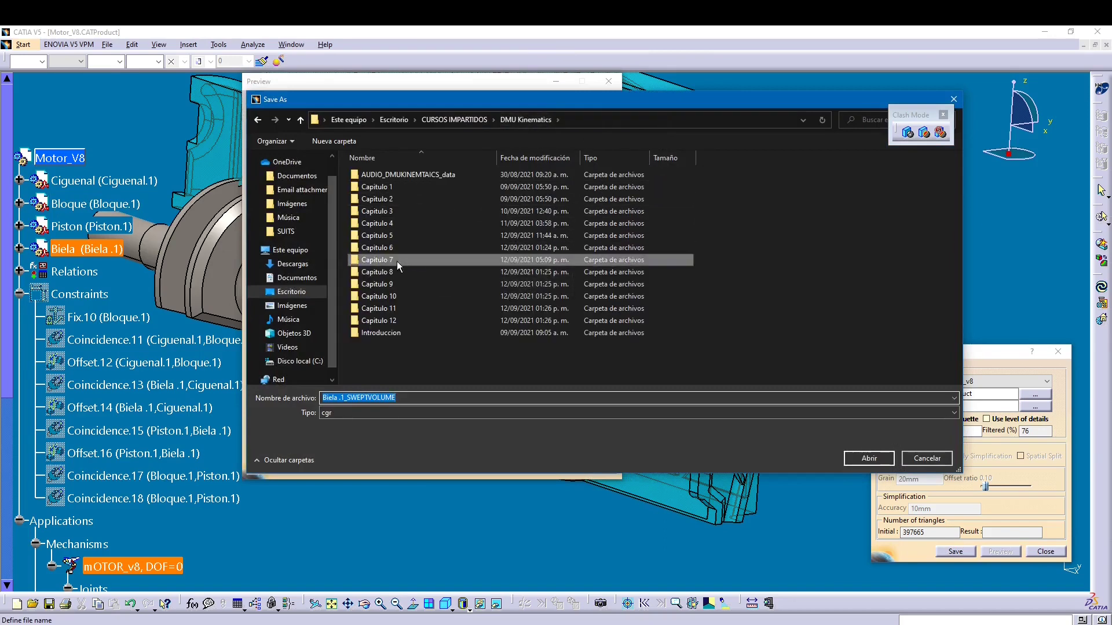
pyautogui.doubleClick(398, 261)
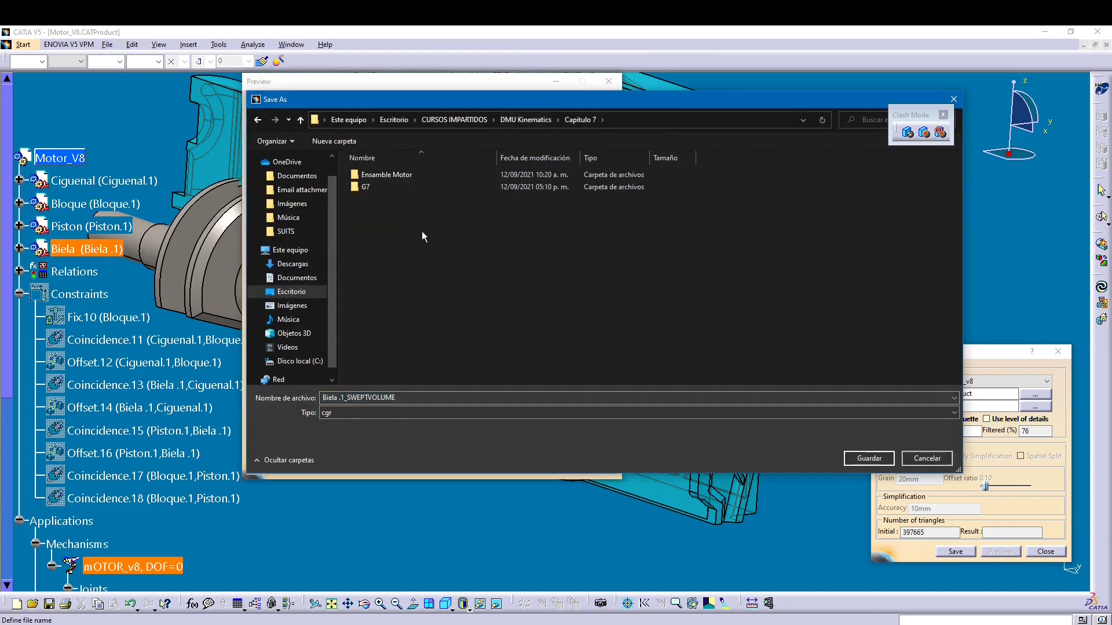
pyautogui.doubleClick(388, 176)
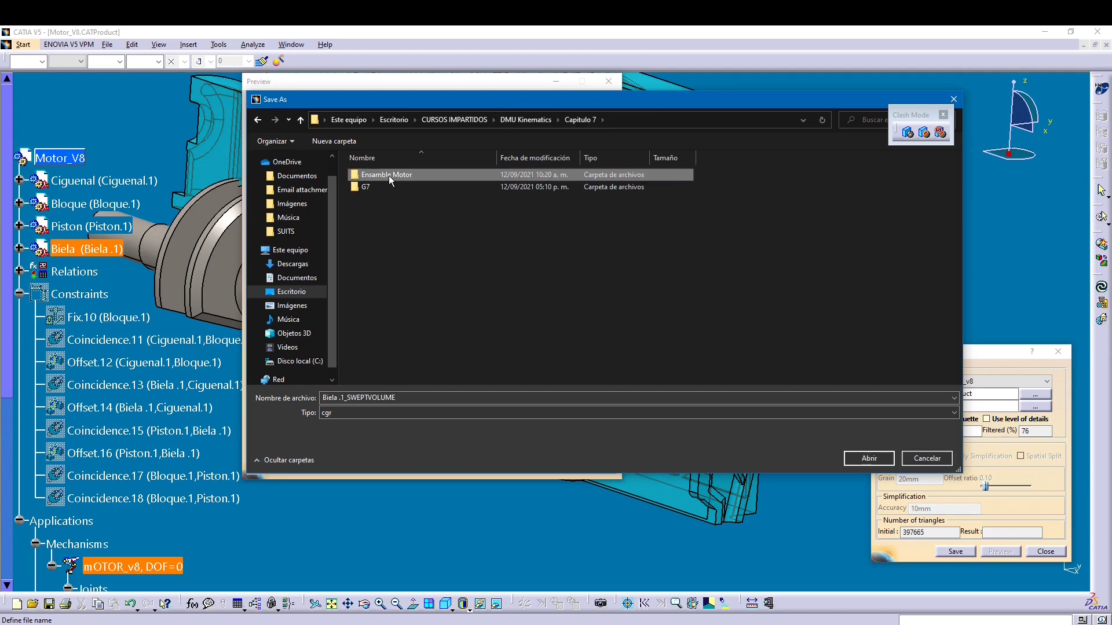
pyautogui.click(365, 397)
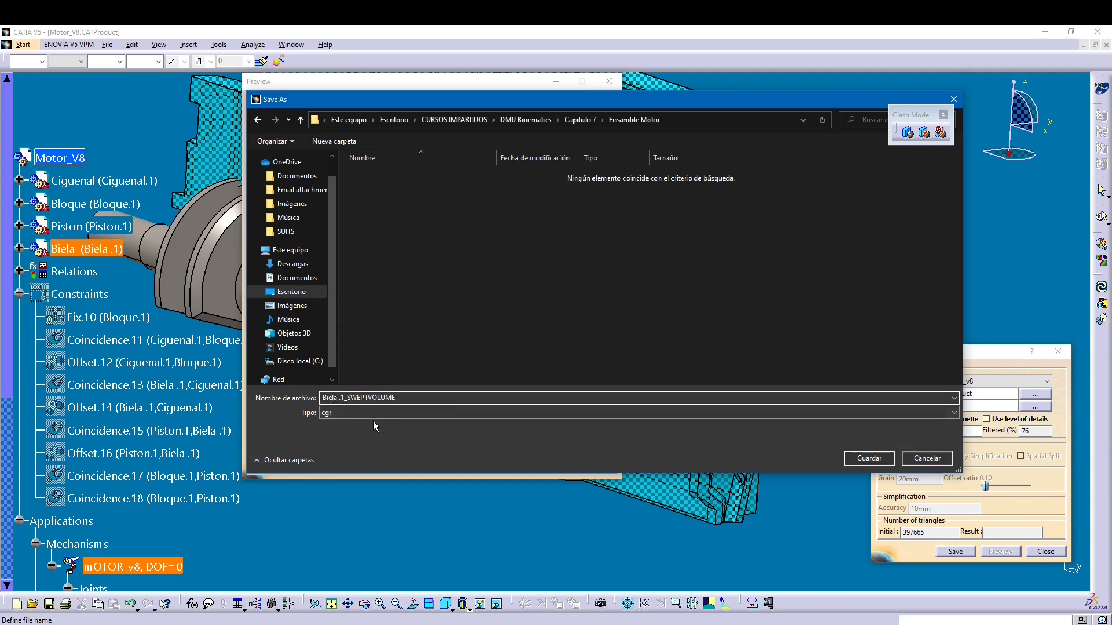
pyautogui.click(343, 412)
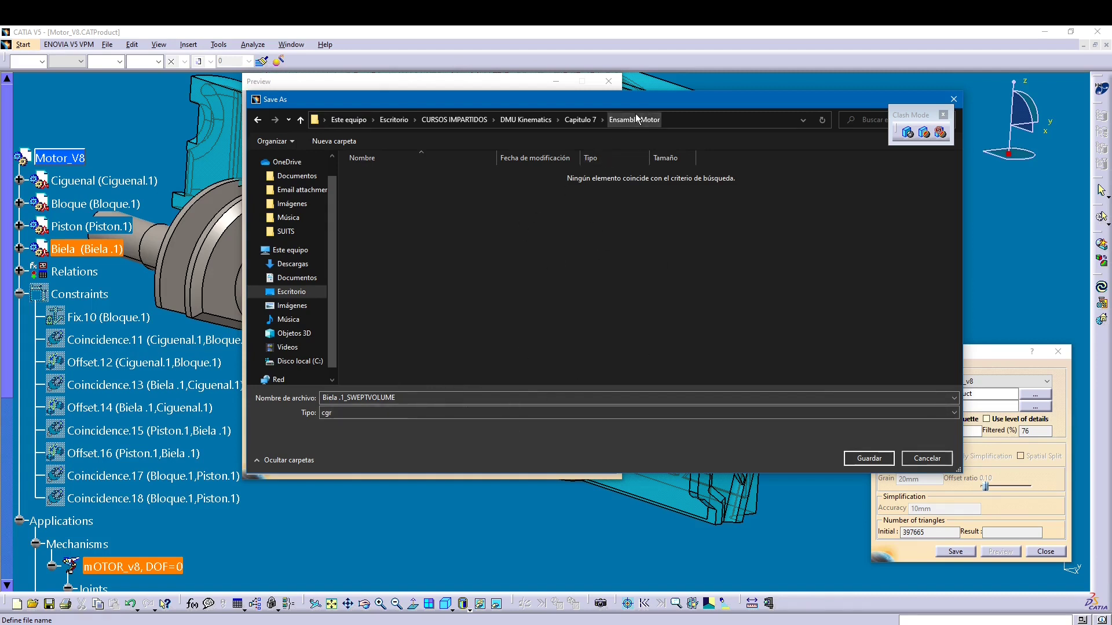
pyautogui.click(859, 461)
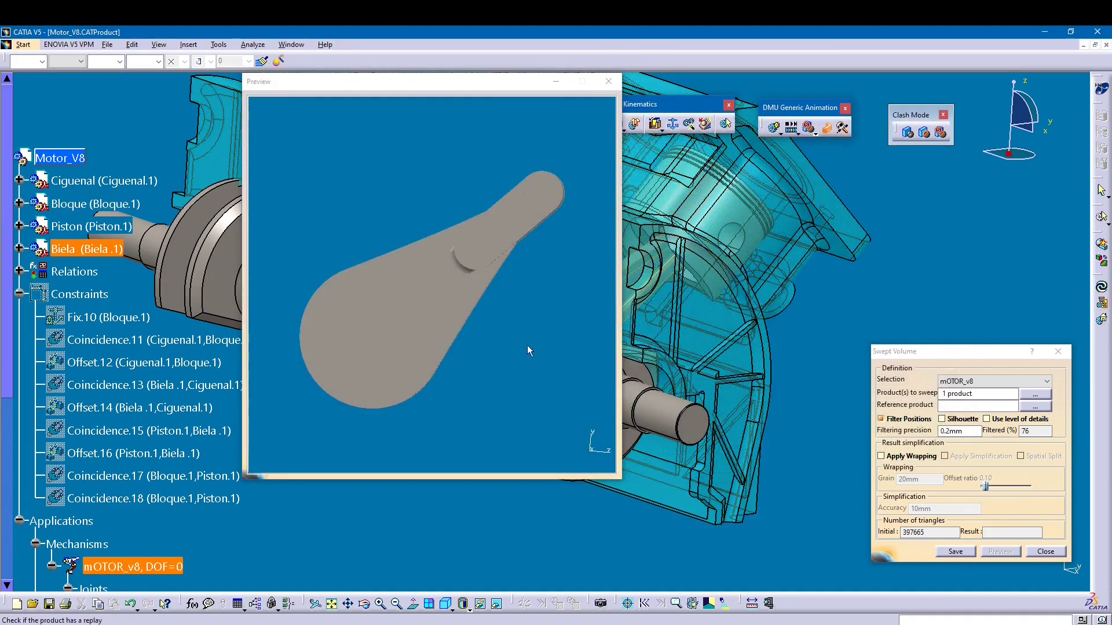
# Close the Preview window and then the Swept Volume dialog
pyautogui.click(609, 81)
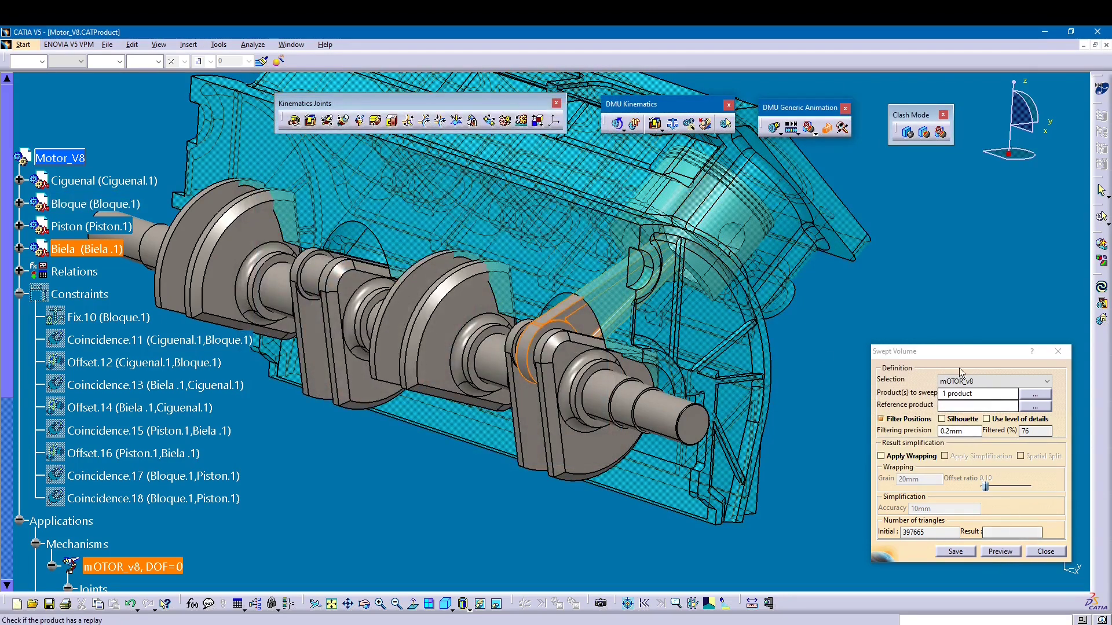
pyautogui.click(1045, 551)
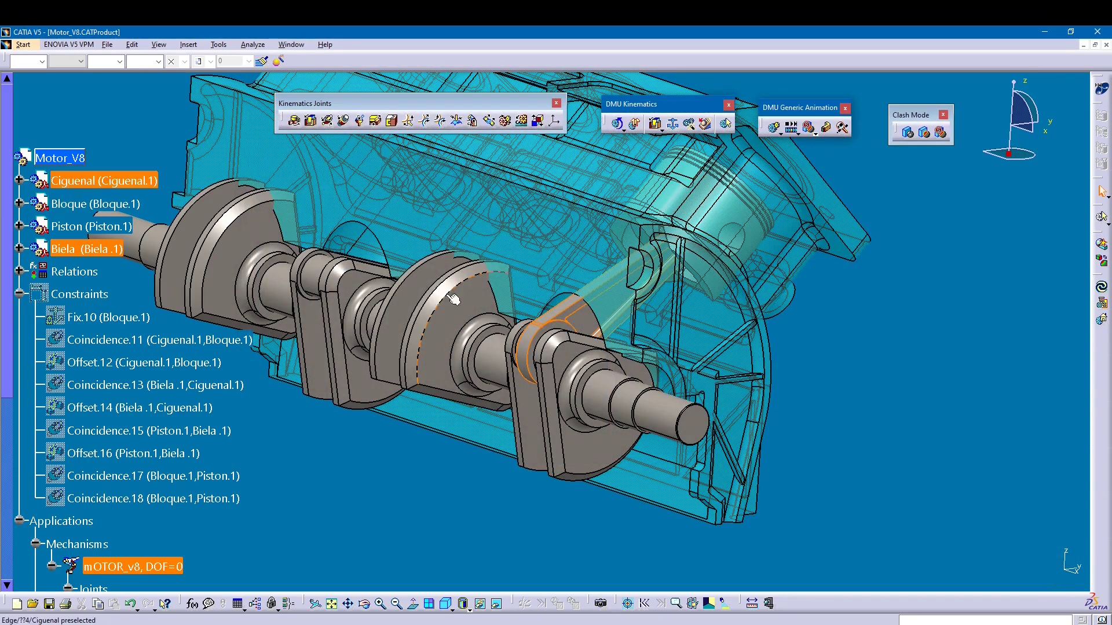
# Zoom in on the crankpin-rod joint, zoom back out to the whole crankshaft, and clear the selection
pyautogui.moveTo(453, 298)
pyautogui.mouseDown(button='middle')
pyautogui.moveTo(608, 360)
pyautogui.moveTo(595, 388)
pyautogui.moveTo(634, 388)
pyautogui.moveTo(529, 248)
pyautogui.moveTo(493, 402)
pyautogui.moveTo(561, 296)
pyautogui.mouseUp(button='middle')
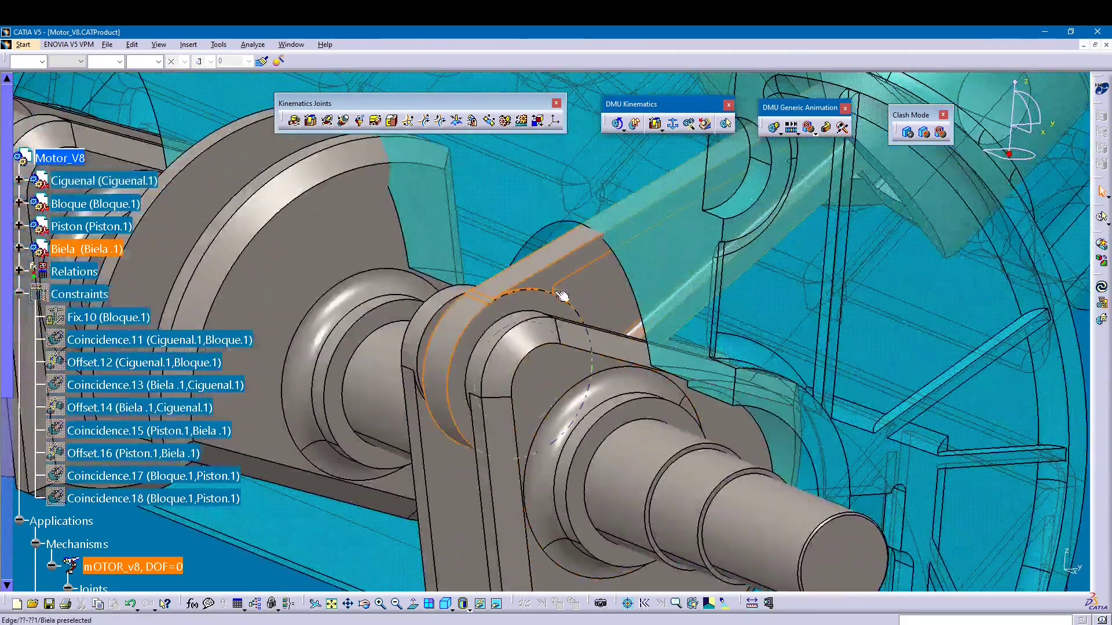
pyautogui.moveTo(551, 312); pyautogui.dragTo(408, 345, button='middle')
pyautogui.click(256, 181)
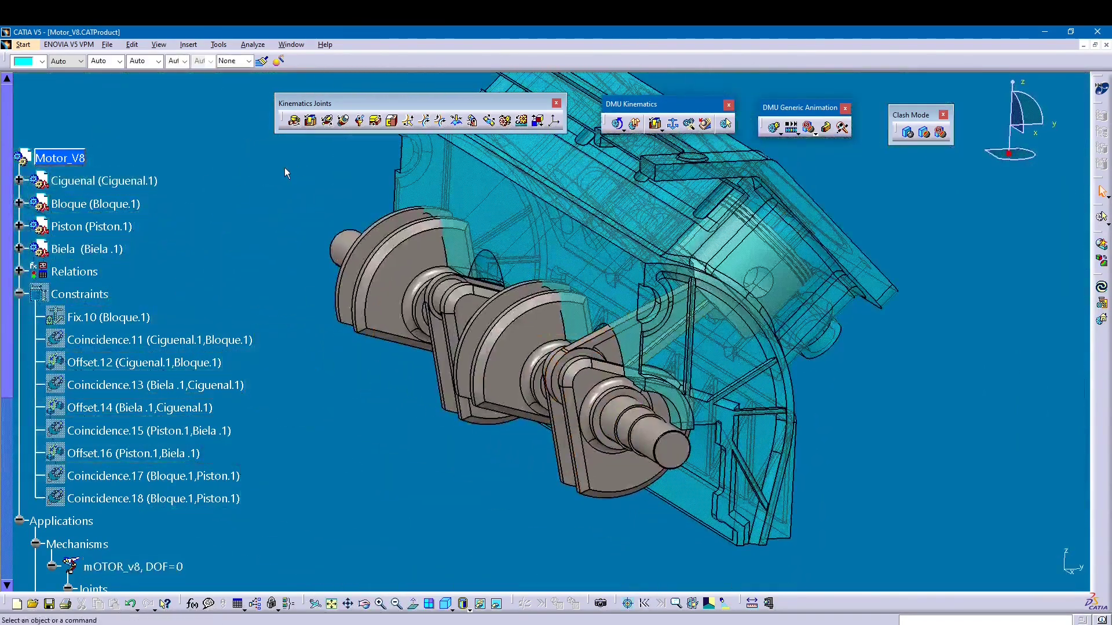
# Switch to Assembly Design and insert an Existing Component into Motor_V8
pyautogui.click(23, 45)
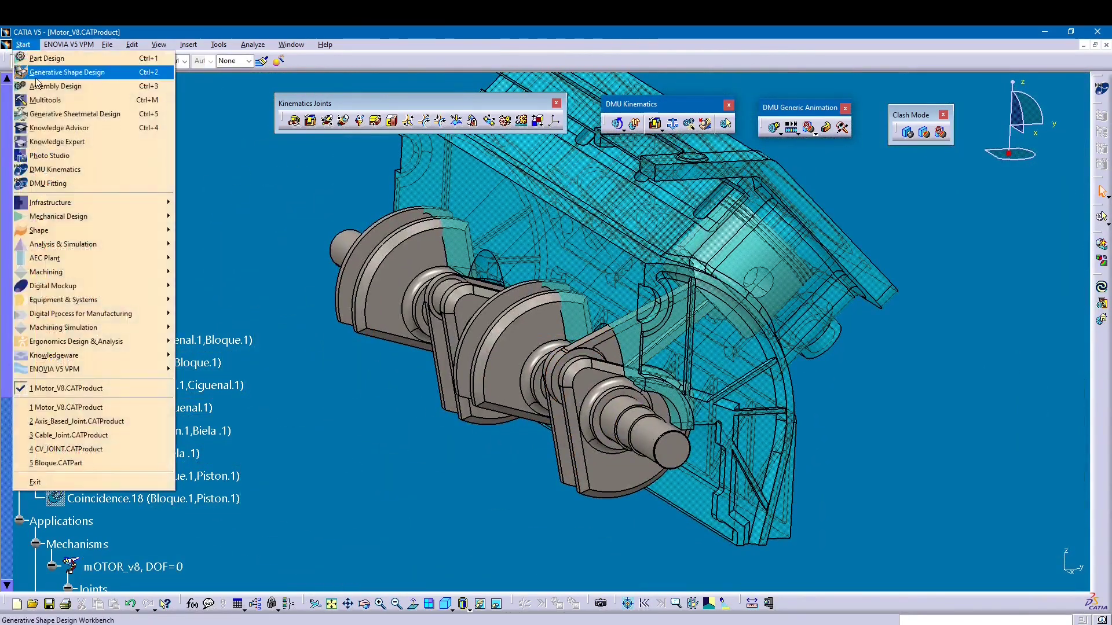
pyautogui.click(63, 72)
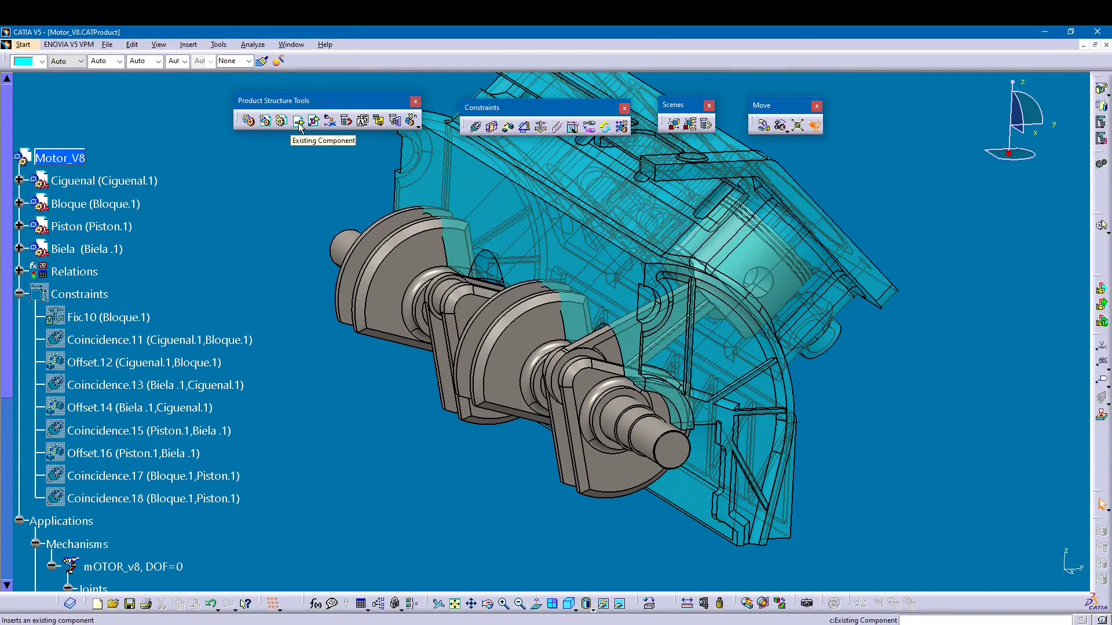
pyautogui.click(299, 122)
pyautogui.click(61, 161)
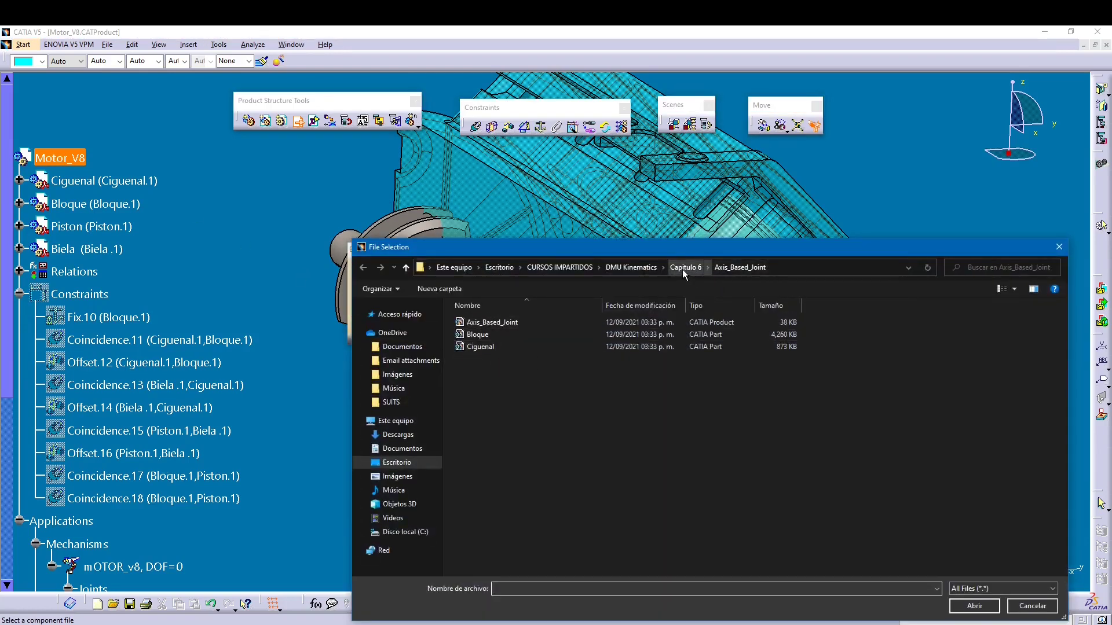
# Load Biela .1_SWEPTVOLUME.cgr from Capitulo 7 > Ensamble Motor into the assembly
pyautogui.click(682, 269)
pyautogui.click(631, 268)
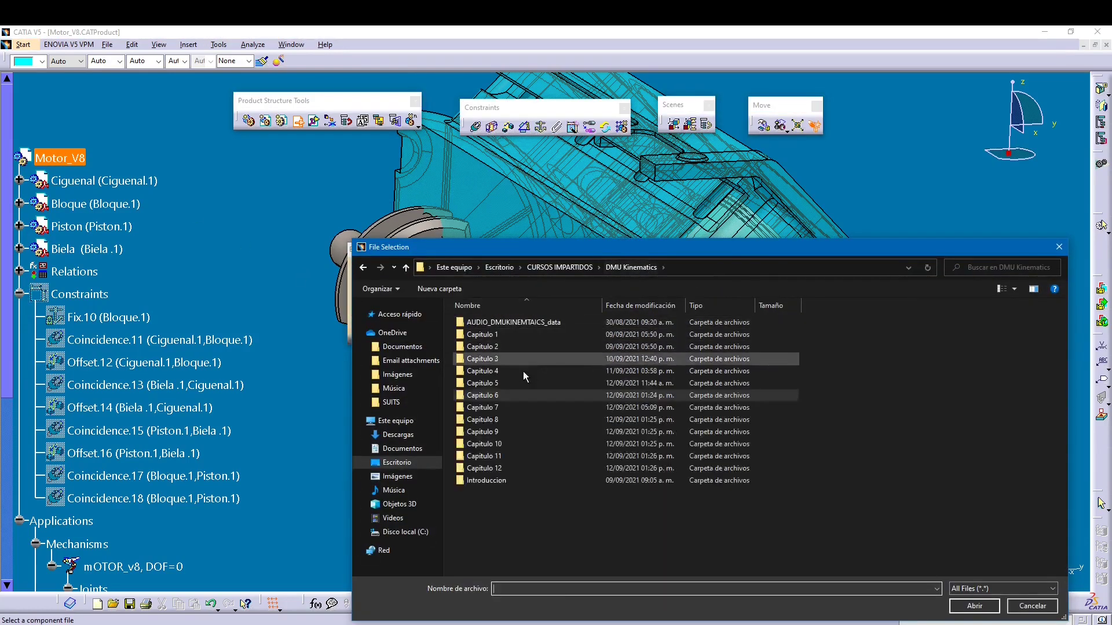
pyautogui.doubleClick(508, 409)
pyautogui.doubleClick(506, 324)
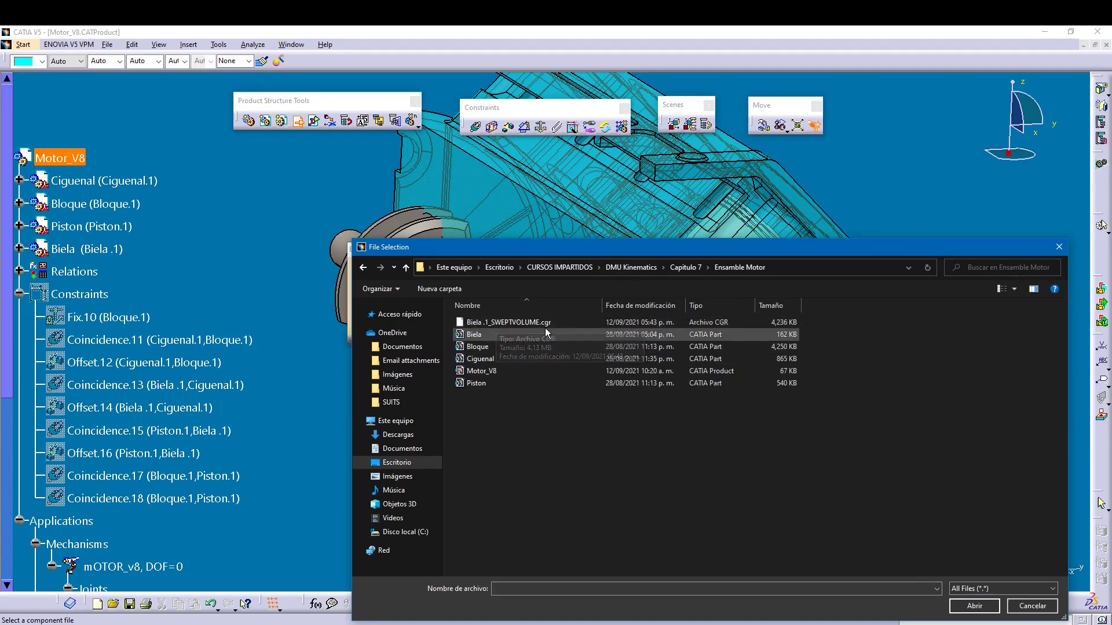
pyautogui.click(514, 322)
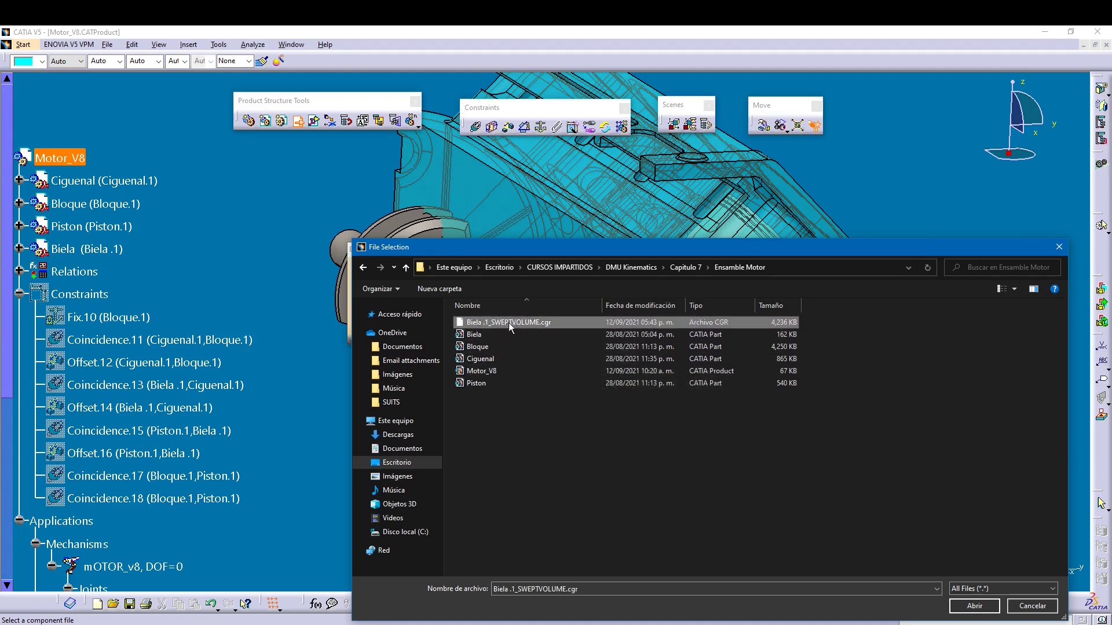
pyautogui.moveTo(585, 250); pyautogui.dragTo(554, 165)
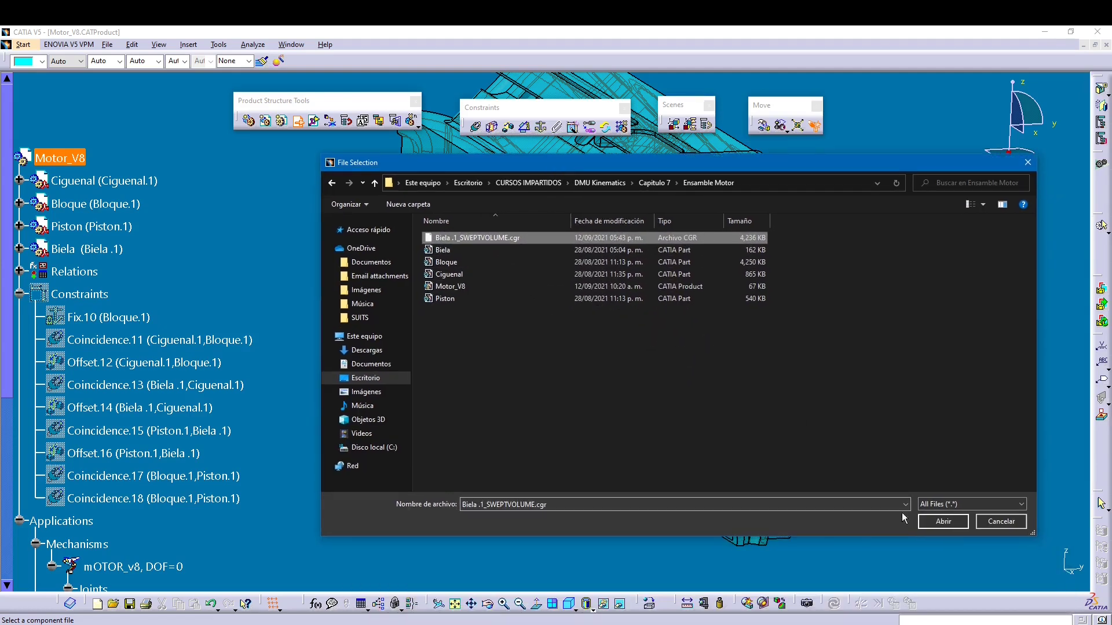
pyautogui.click(940, 522)
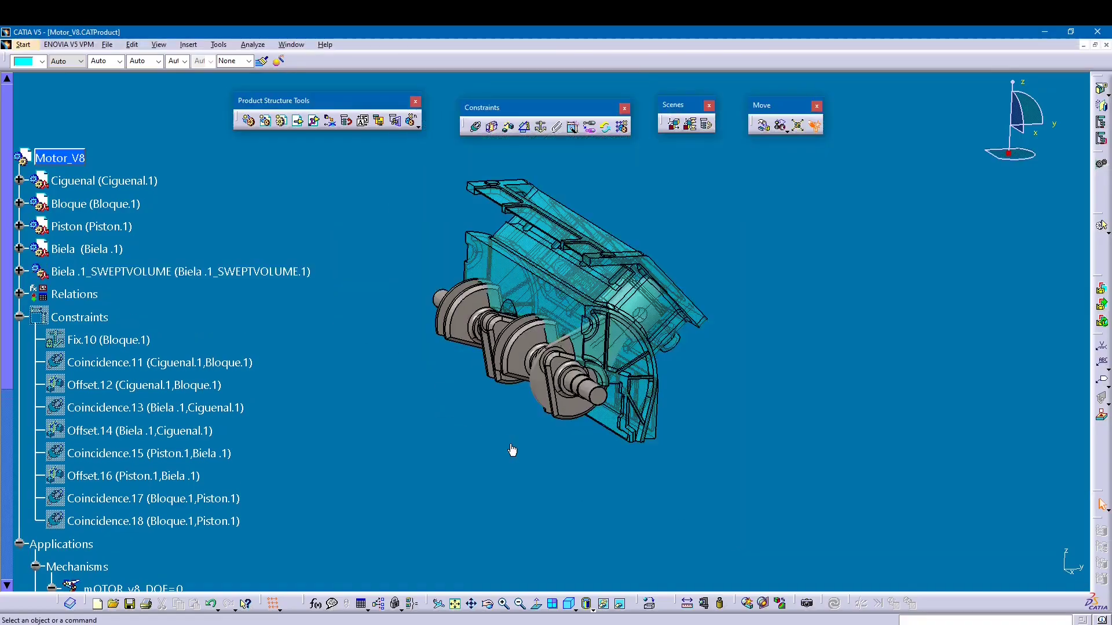
pyautogui.moveTo(511, 449)
pyautogui.keyDown('ctrl'); pyautogui.mouseDown(button='middle')
pyautogui.moveTo(555, 309)
pyautogui.moveTo(511, 408)
pyautogui.moveTo(575, 427)
pyautogui.mouseUp(button='middle'); pyautogui.keyUp('ctrl')
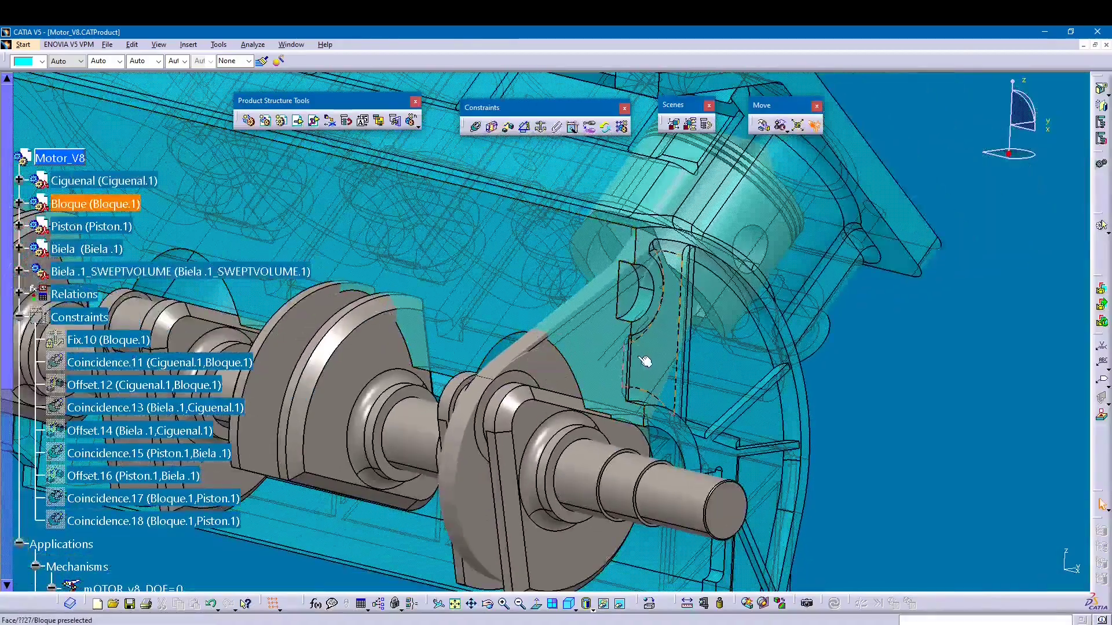
pyautogui.moveTo(589, 369)
pyautogui.mouseDown(button='middle')
pyautogui.moveTo(517, 346)
pyautogui.moveTo(541, 384)
pyautogui.moveTo(545, 349)
pyautogui.moveTo(573, 352)
pyautogui.mouseUp(button='middle')
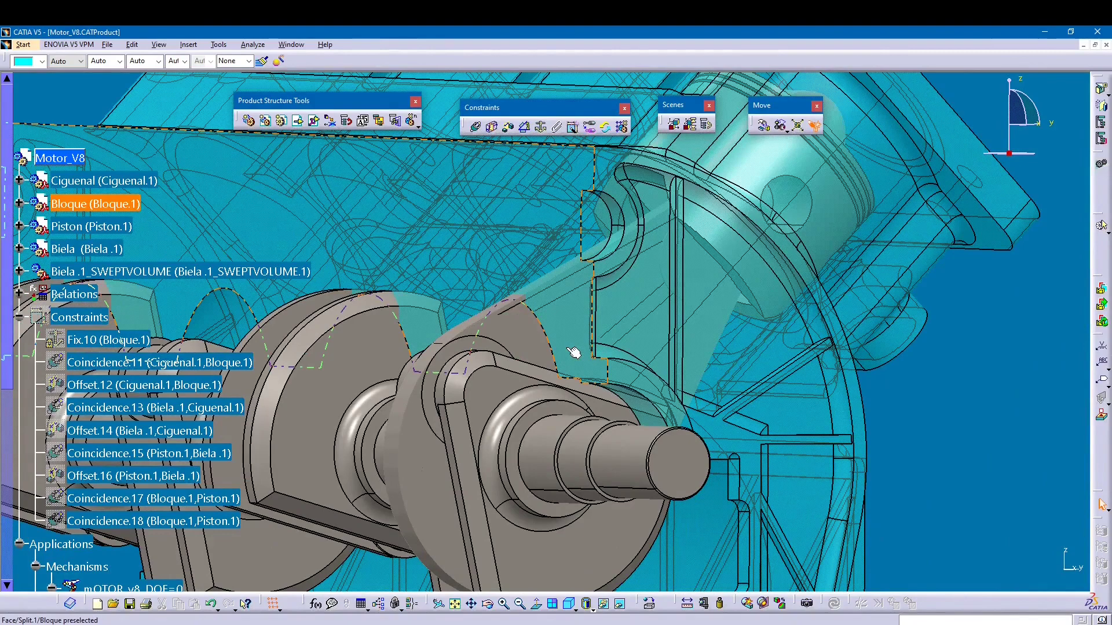
pyautogui.moveTo(574, 352); pyautogui.dragTo(425, 378, button='middle')
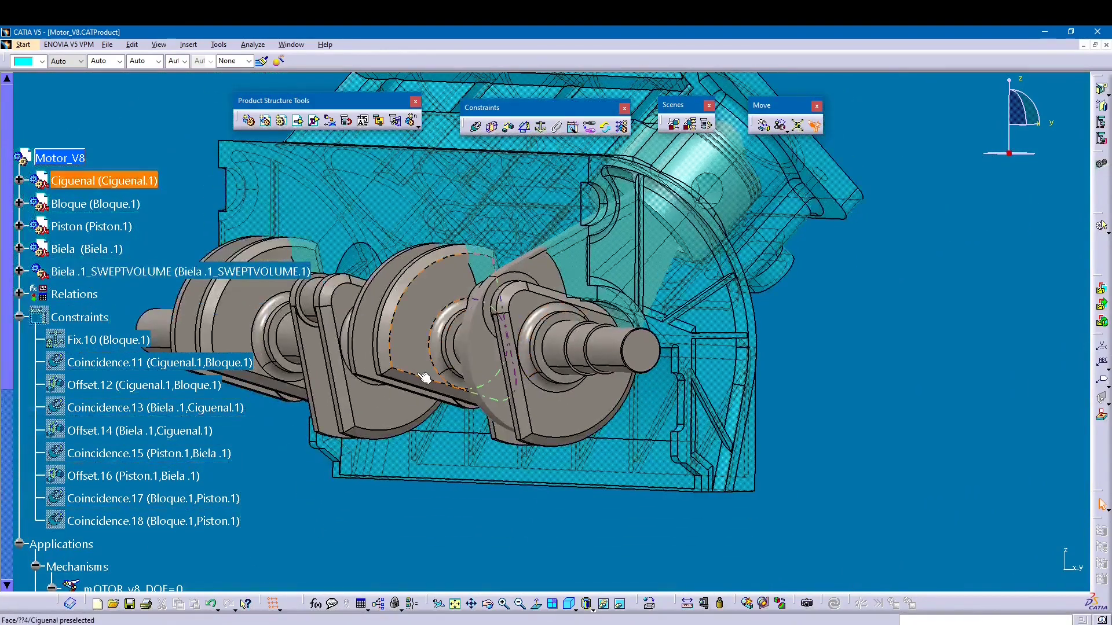
pyautogui.scroll(-2, 164, 432)
pyautogui.scroll(-5, 163, 432)
pyautogui.scroll(-3, 164, 432)
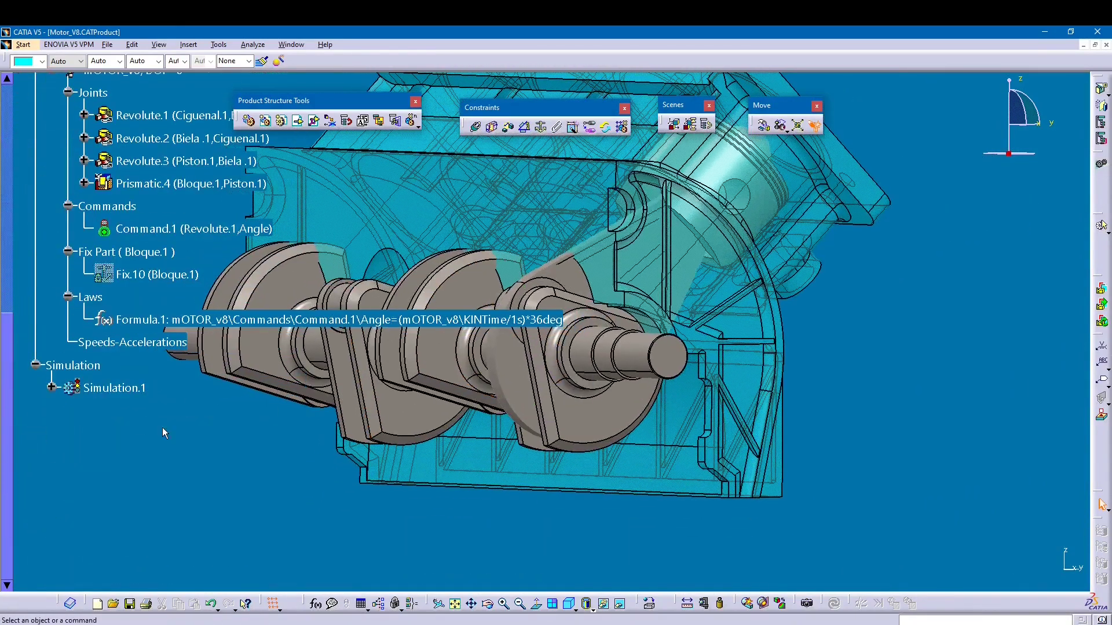
pyautogui.moveTo(449, 435)
pyautogui.mouseDown(button='middle')
pyautogui.moveTo(515, 430)
pyautogui.moveTo(595, 305)
pyautogui.mouseUp(button='middle')
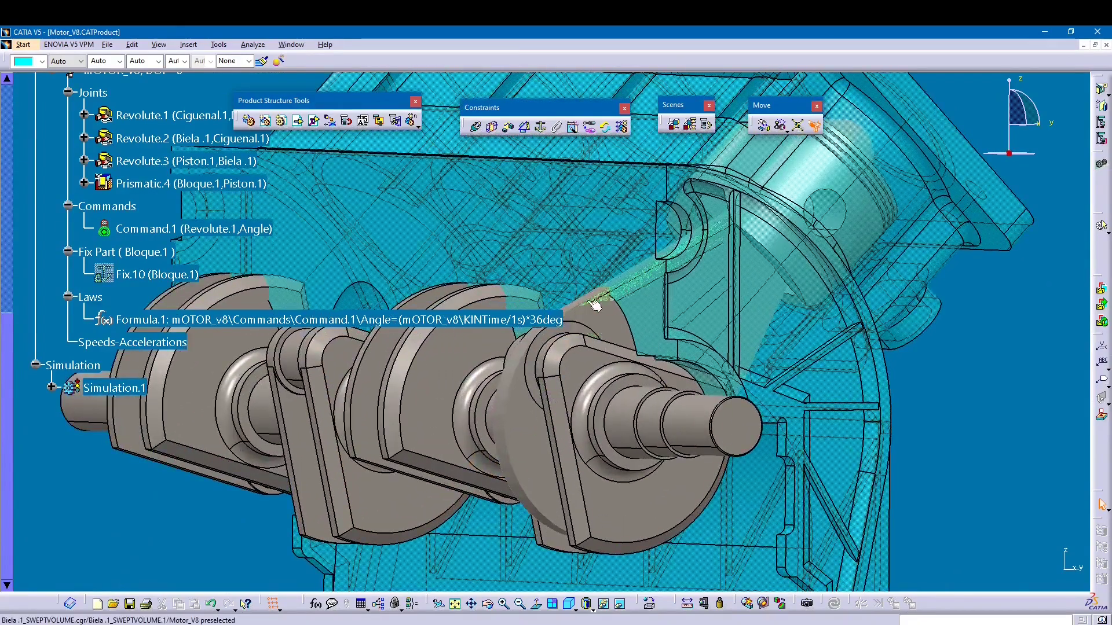
pyautogui.moveTo(429, 519)
pyautogui.mouseDown(button='middle')
pyautogui.moveTo(293, 525)
pyautogui.moveTo(289, 492)
pyautogui.mouseUp(button='middle')
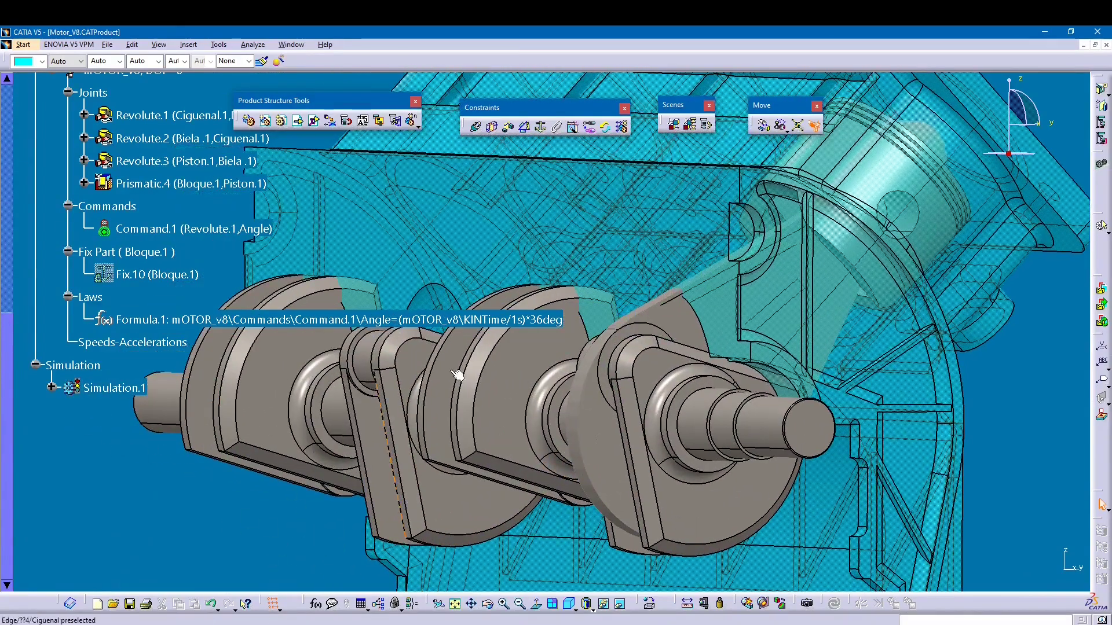
pyautogui.moveTo(457, 375); pyautogui.dragTo(517, 388, button='middle')
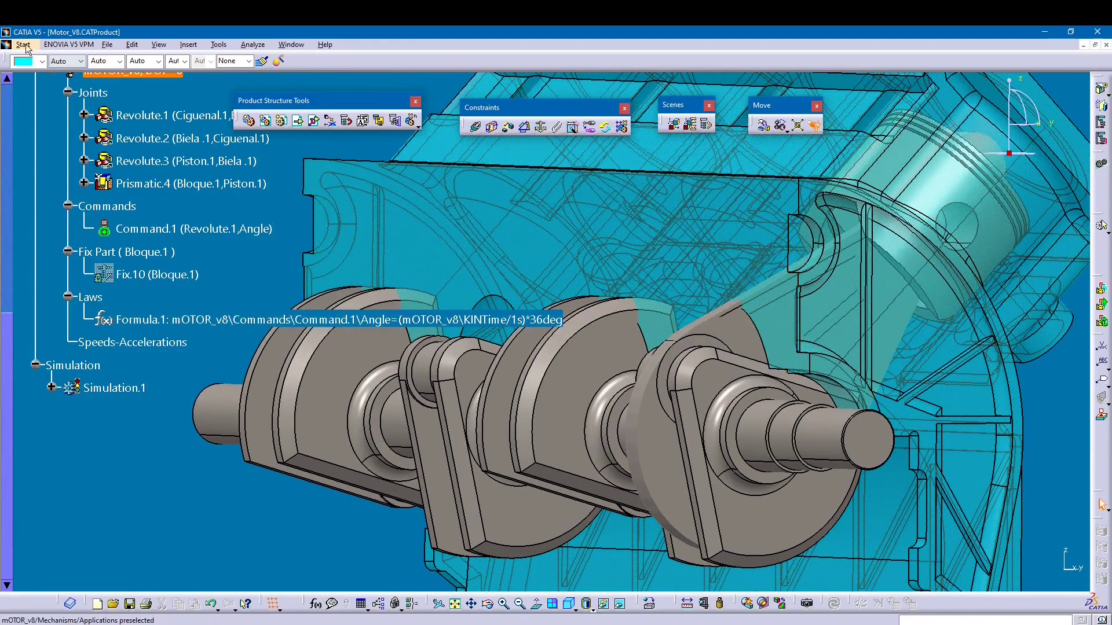
# Switch to DMU Kinematics, move the Clash Mode toolbar aside, and zoom out on the engine
pyautogui.click(24, 44)
pyautogui.click(34, 174)
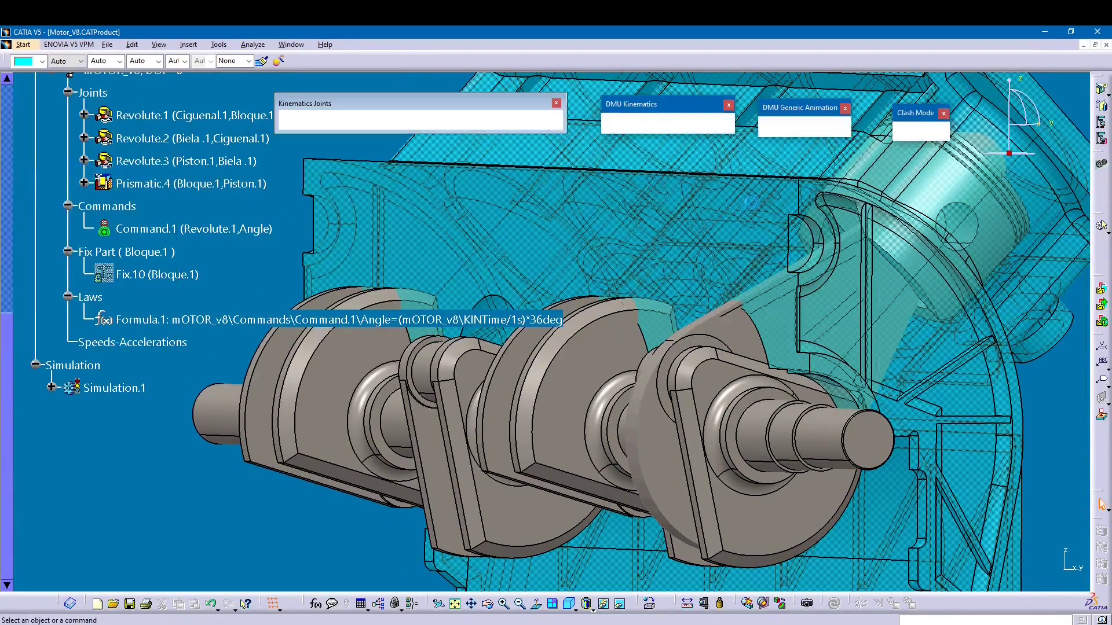
pyautogui.moveTo(914, 119); pyautogui.dragTo(916, 109)
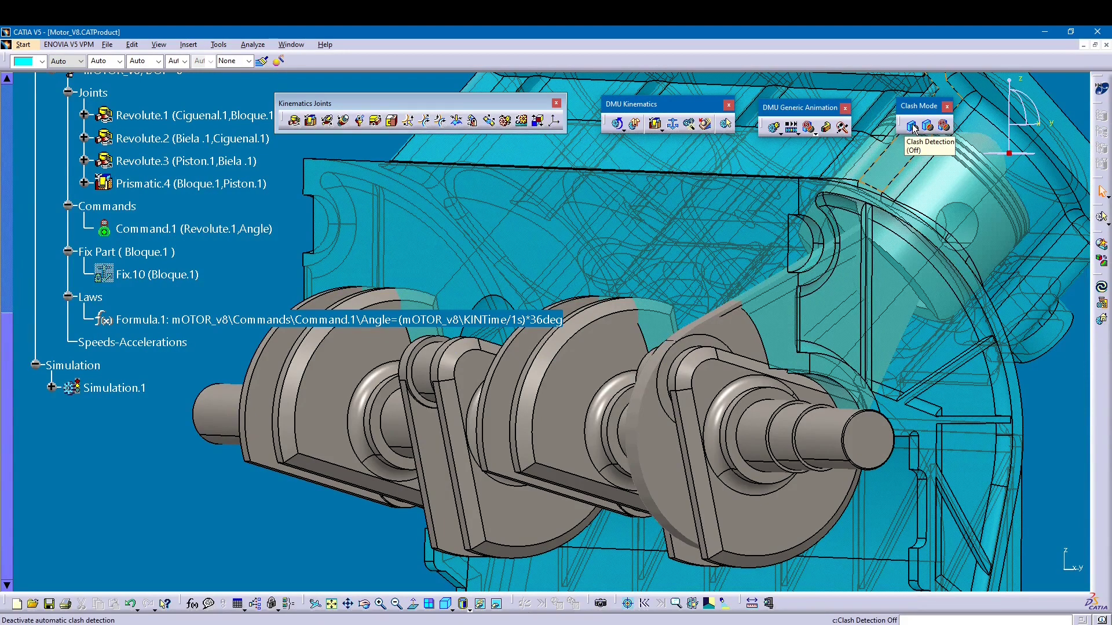
pyautogui.scroll(-3, 602, 347)
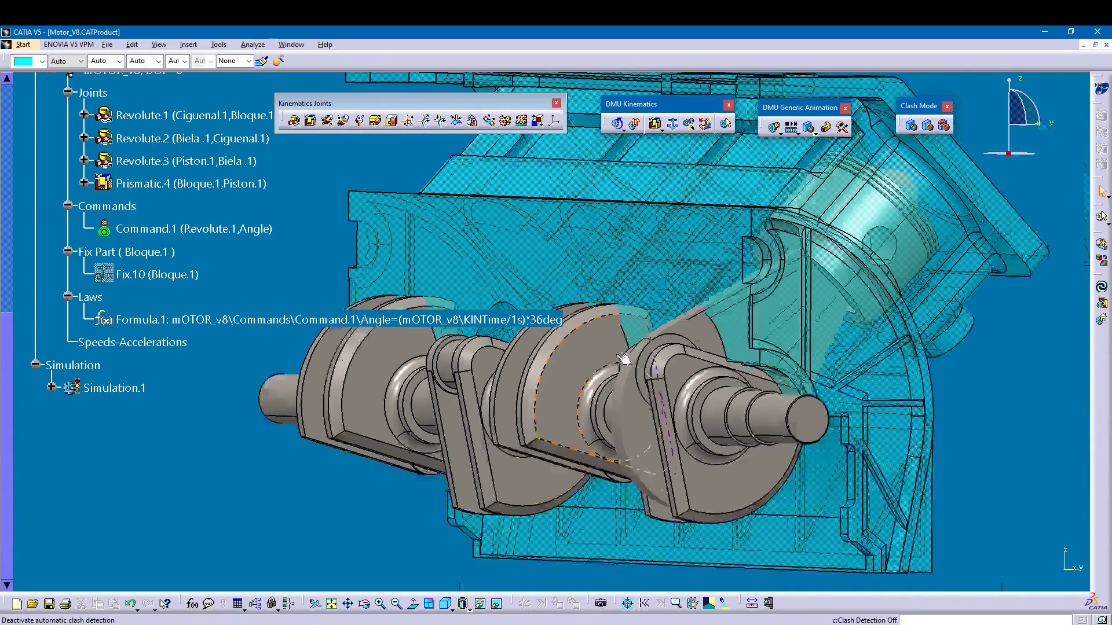
pyautogui.moveTo(602, 347)
pyautogui.mouseDown(button='middle')
pyautogui.moveTo(619, 384)
pyautogui.moveTo(593, 413)
pyautogui.moveTo(694, 350)
pyautogui.mouseUp(button='middle')
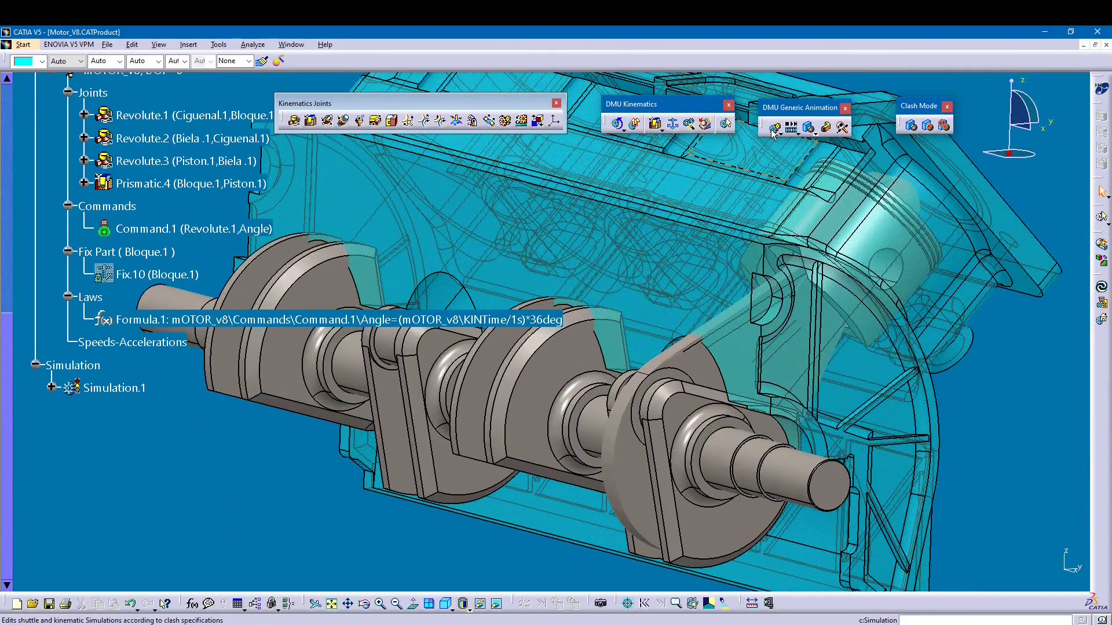
# Choose Simulation.1 for playback with a 0.020s sampling step and loop mode
pyautogui.click(791, 129)
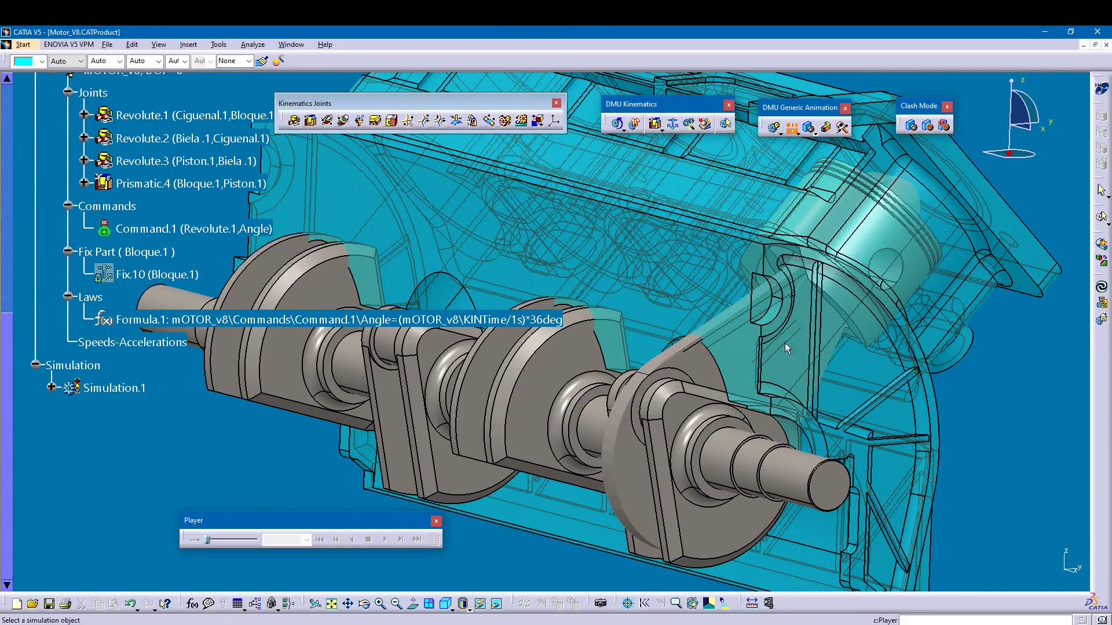
pyautogui.click(129, 391)
pyautogui.click(435, 539)
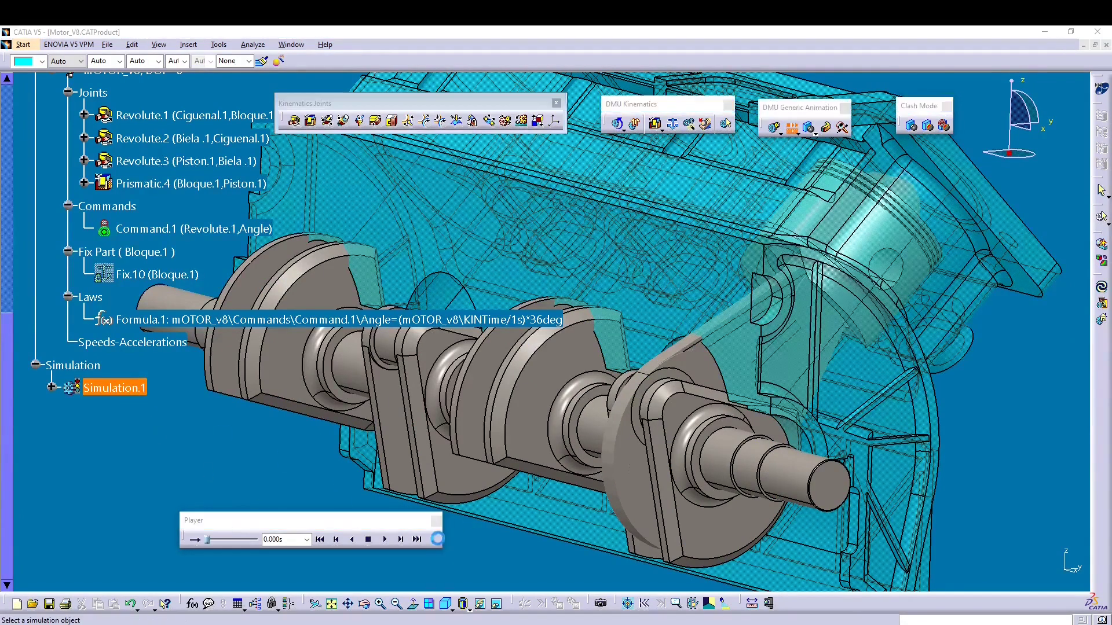
pyautogui.click(856, 508)
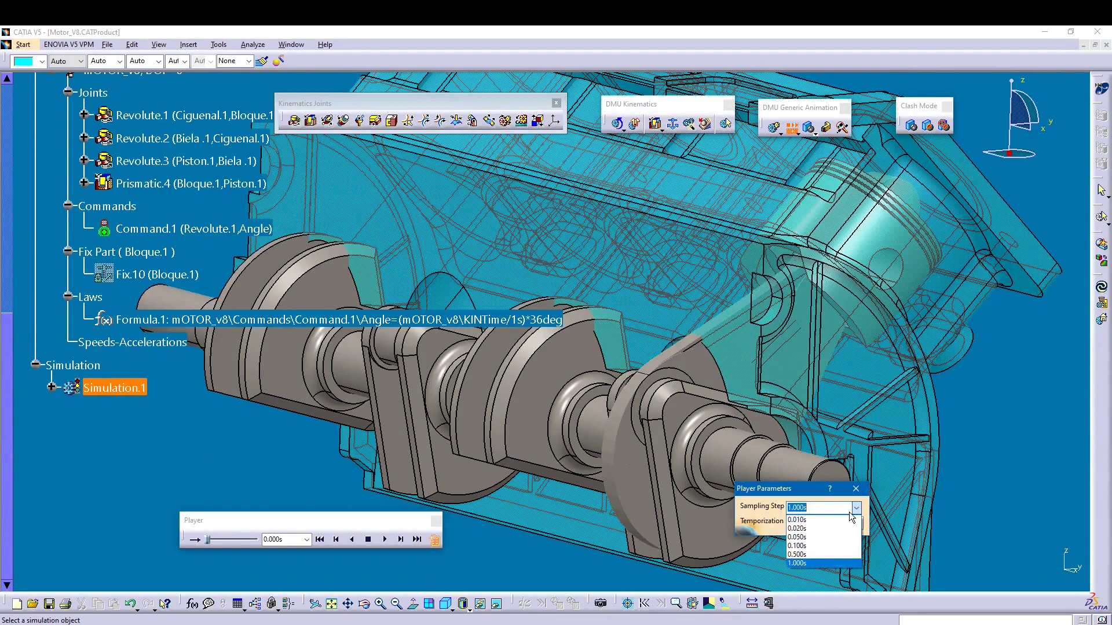
pyautogui.click(812, 530)
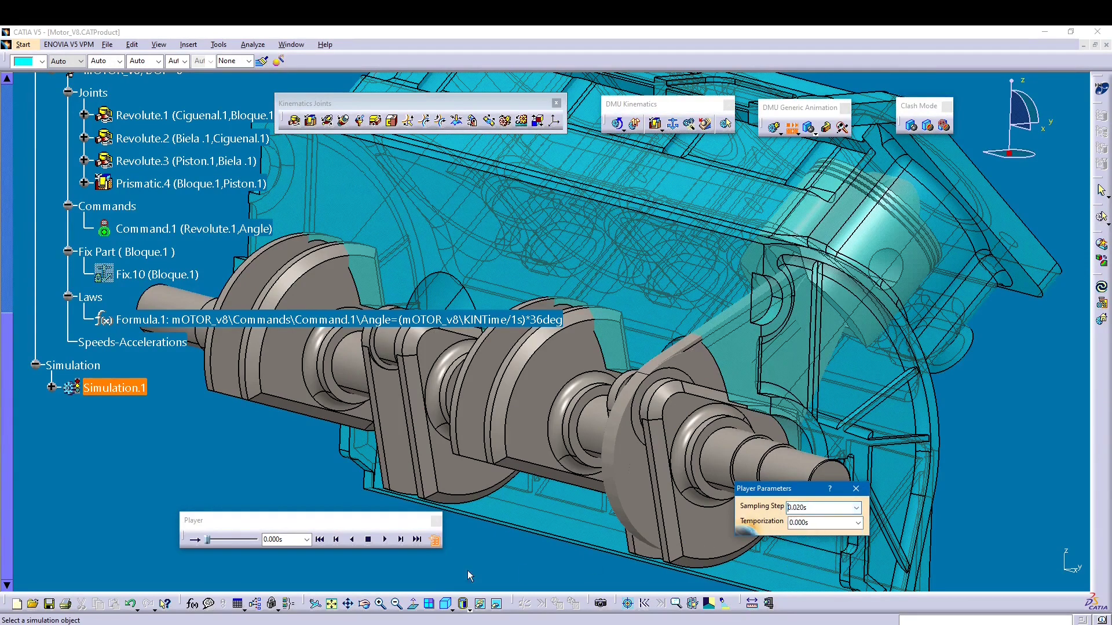
pyautogui.click(194, 541)
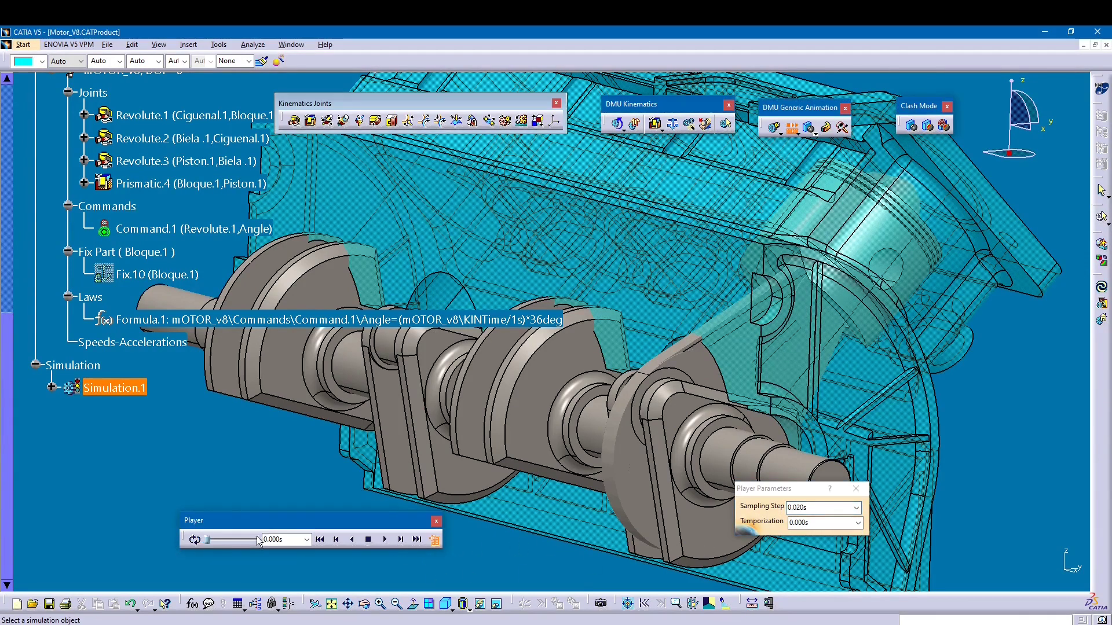
pyautogui.click(856, 489)
# Play the looping simulation, watching the crankshaft turn, then rewind it to 0.000s
pyautogui.click(385, 539)
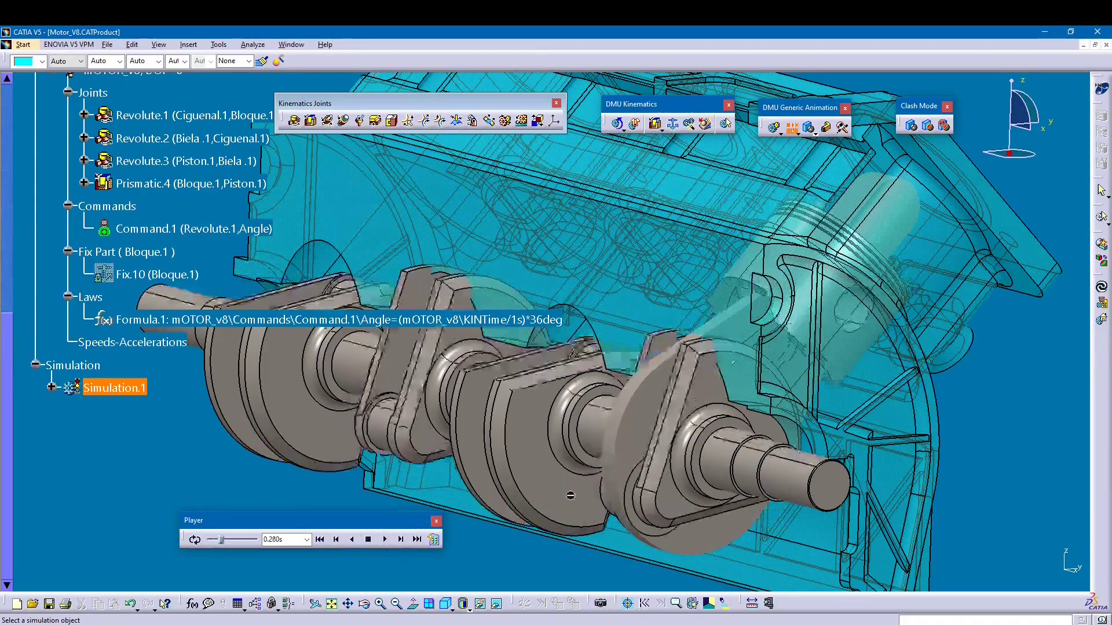
pyautogui.moveTo(708, 438); pyautogui.dragTo(801, 323, button='middle')
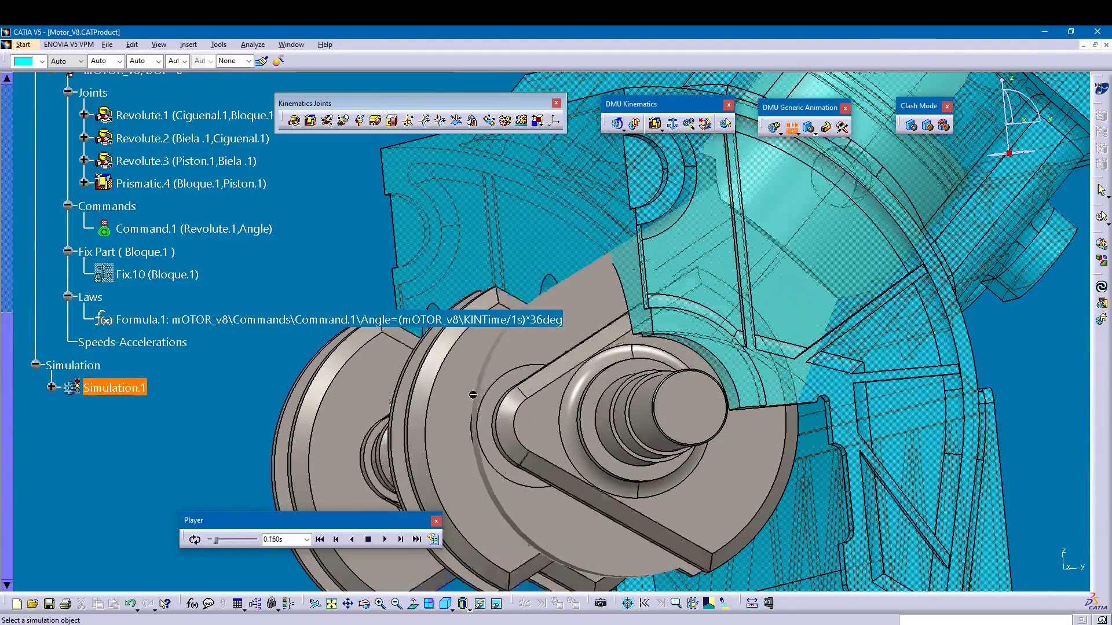
pyautogui.moveTo(695, 376)
pyautogui.mouseDown(button='middle')
pyautogui.moveTo(658, 335)
pyautogui.moveTo(716, 338)
pyautogui.moveTo(724, 322)
pyautogui.mouseUp(button='middle')
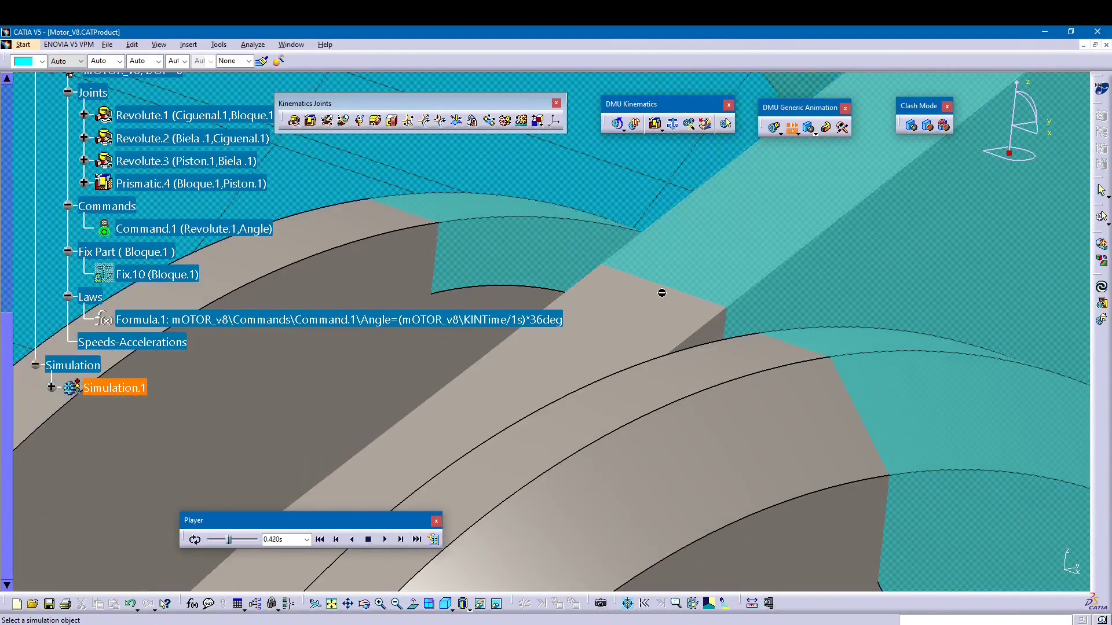
pyautogui.moveTo(718, 311)
pyautogui.mouseDown(button='middle')
pyautogui.moveTo(700, 512)
pyautogui.moveTo(570, 366)
pyautogui.mouseUp(button='middle')
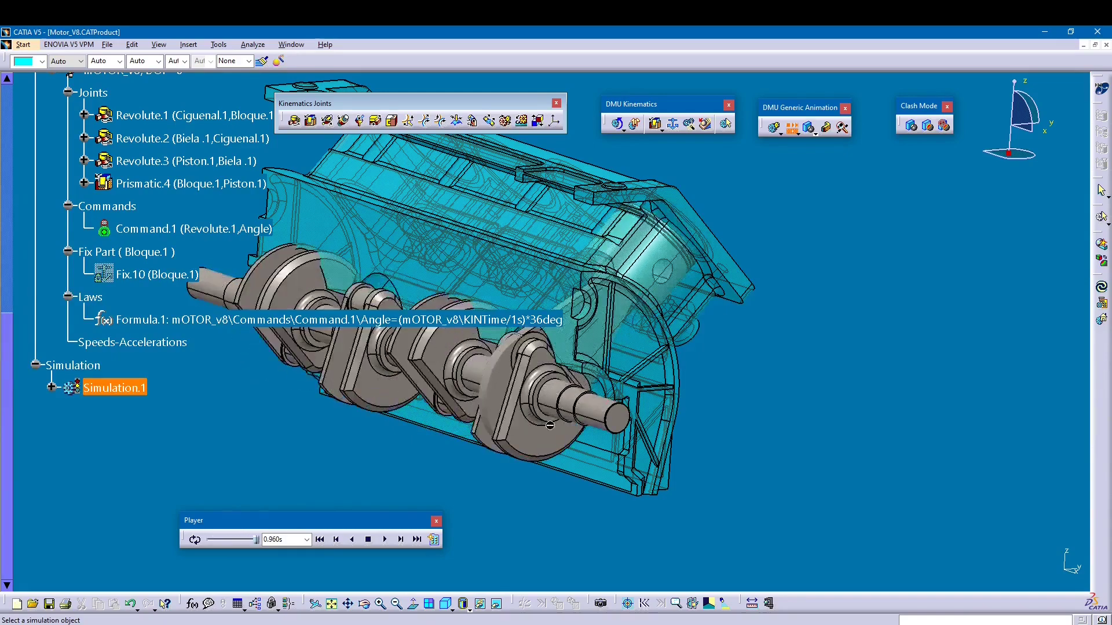
pyautogui.moveTo(549, 426)
pyautogui.mouseDown(button='middle')
pyautogui.moveTo(587, 446)
pyautogui.moveTo(522, 475)
pyautogui.mouseUp(button='middle')
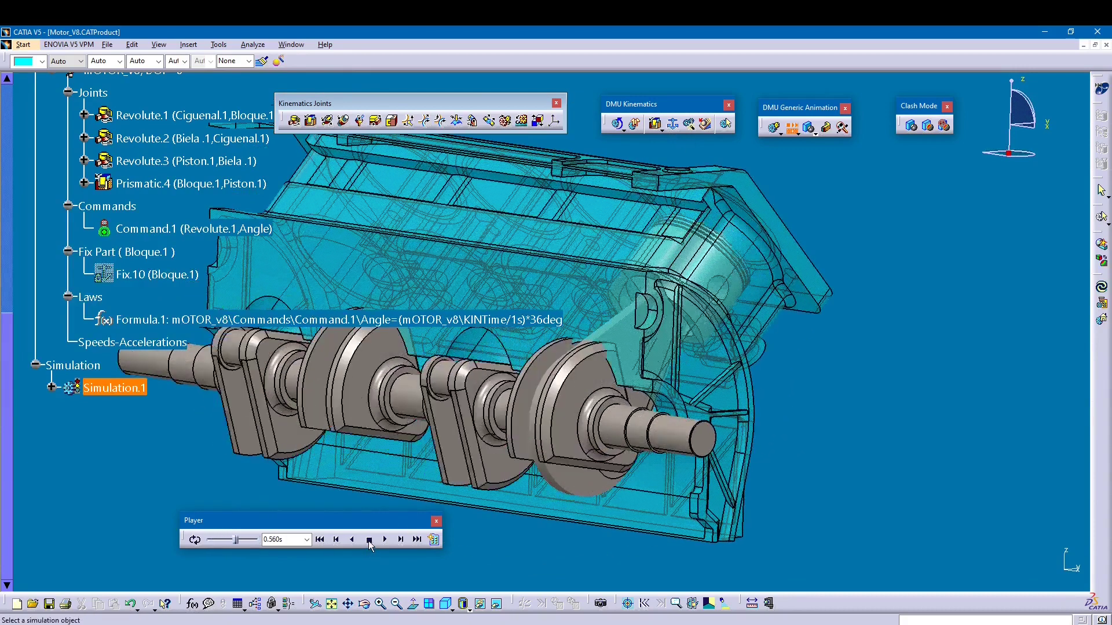
pyautogui.click(322, 541)
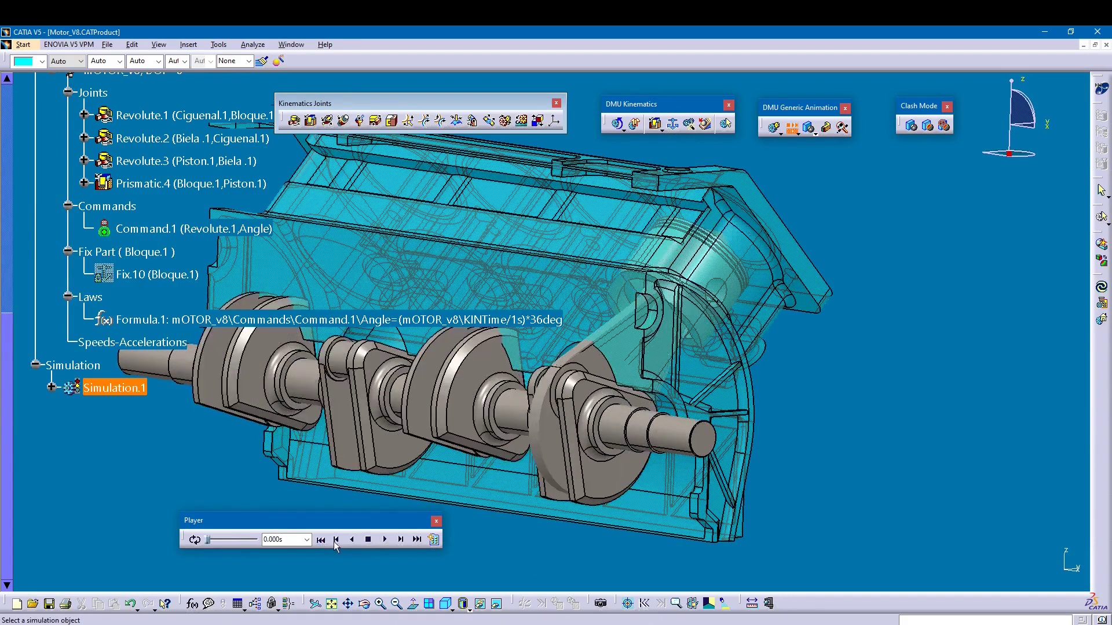
pyautogui.moveTo(438, 518)
pyautogui.mouseDown(button='middle')
pyautogui.moveTo(602, 429)
pyautogui.moveTo(529, 399)
pyautogui.moveTo(259, 394)
pyautogui.mouseUp(button='middle')
pyautogui.scroll(4, 528, 399)
pyautogui.scroll(8, 126, 359)
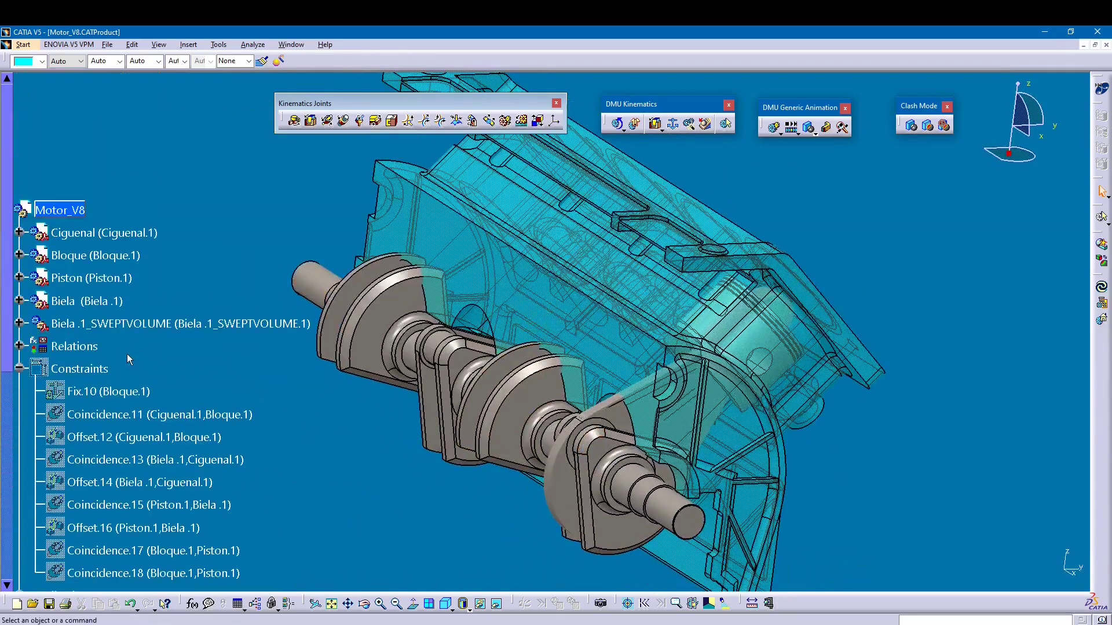
pyautogui.click(153, 323)
pyautogui.rightClick(161, 328)
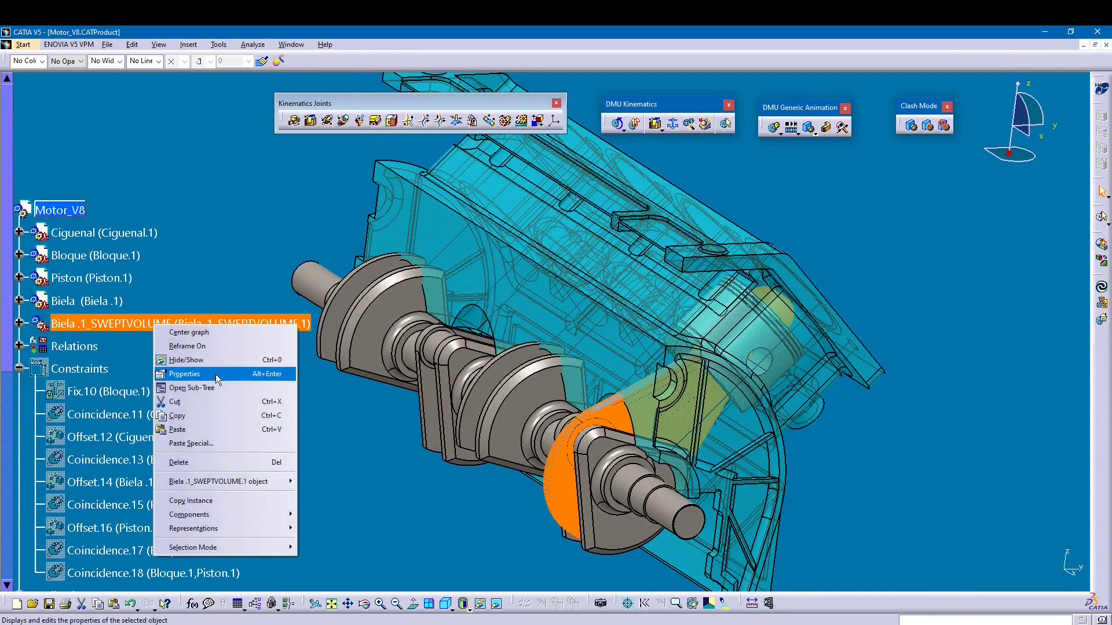
pyautogui.click(200, 362)
pyautogui.moveTo(666, 405)
pyautogui.mouseDown(button='middle')
pyautogui.moveTo(639, 431)
pyautogui.moveTo(545, 358)
pyautogui.moveTo(857, 212)
pyautogui.mouseUp(button='middle')
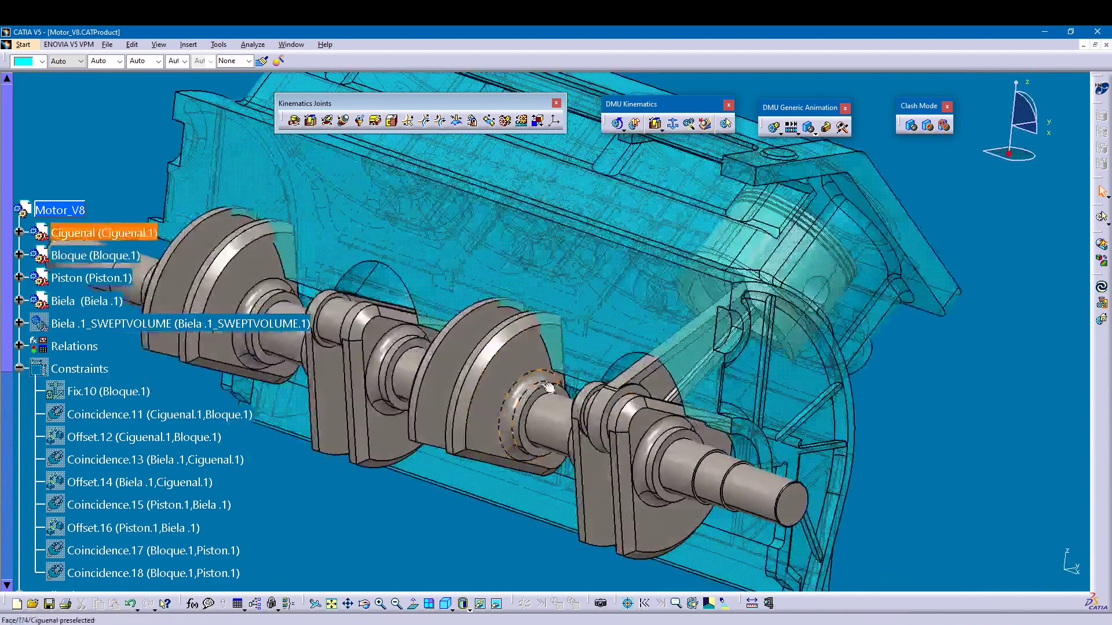
pyautogui.scroll(-5, 858, 212)
pyautogui.scroll(-3, 858, 212)
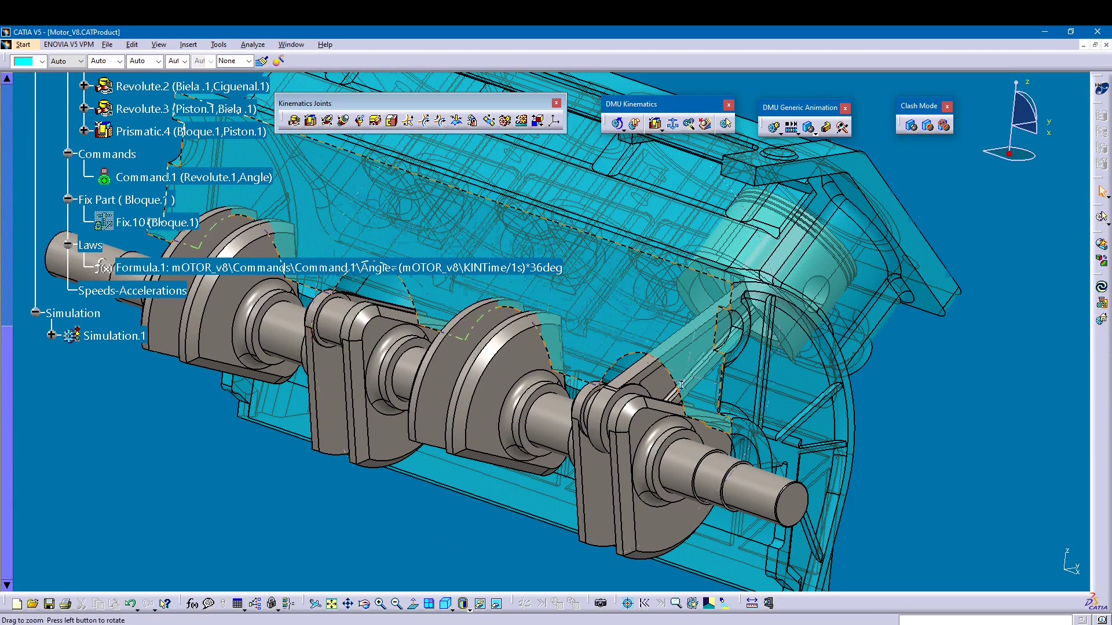
pyautogui.moveTo(682, 385); pyautogui.dragTo(623, 359, button='middle')
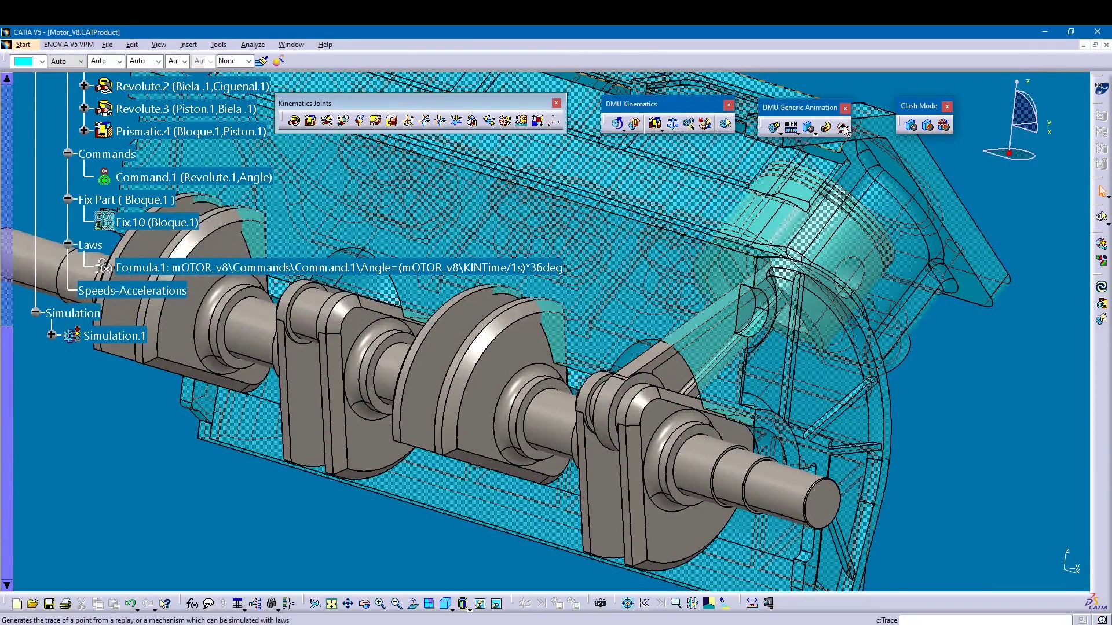
pyautogui.moveTo(663, 420); pyautogui.dragTo(554, 372, button='middle')
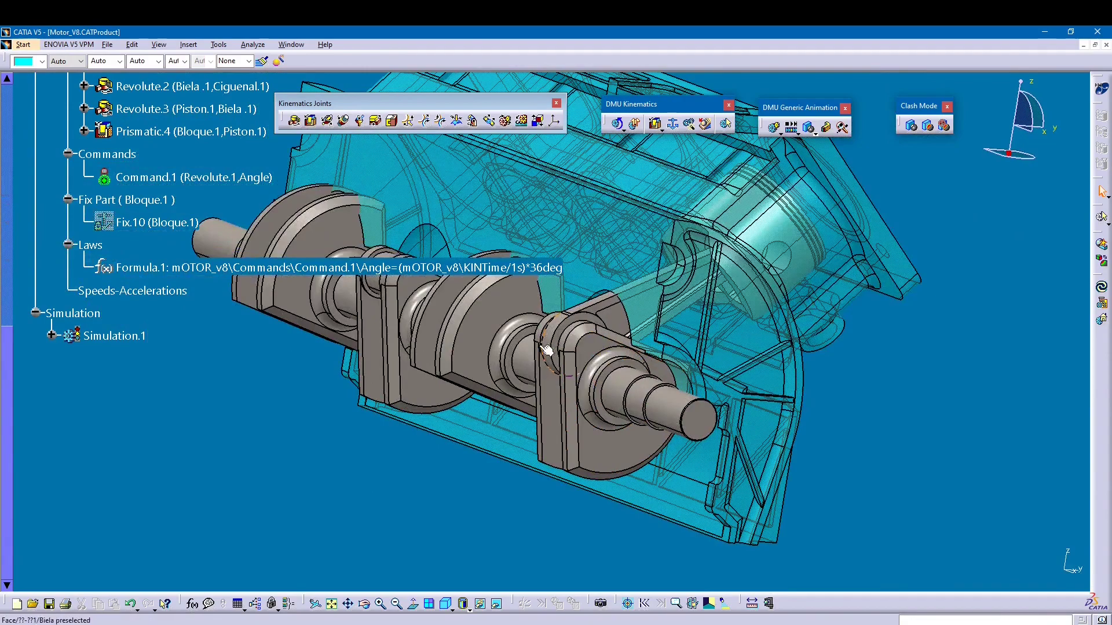
# Orbit and zoom onto the crankshaft and select it in the model
pyautogui.moveTo(611, 425); pyautogui.dragTo(524, 425, button='middle')
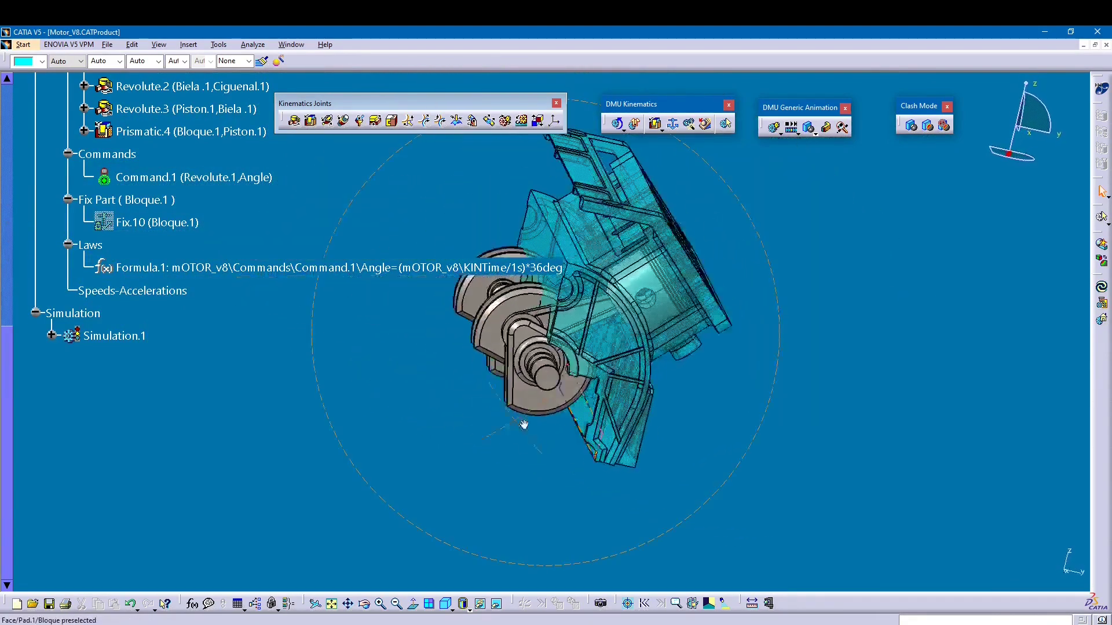
pyautogui.moveTo(628, 440)
pyautogui.mouseDown(button='middle')
pyautogui.moveTo(579, 422)
pyautogui.moveTo(644, 418)
pyautogui.moveTo(538, 366)
pyautogui.moveTo(507, 407)
pyautogui.moveTo(615, 391)
pyautogui.moveTo(533, 376)
pyautogui.moveTo(629, 384)
pyautogui.moveTo(527, 332)
pyautogui.moveTo(597, 336)
pyautogui.mouseUp(button='middle')
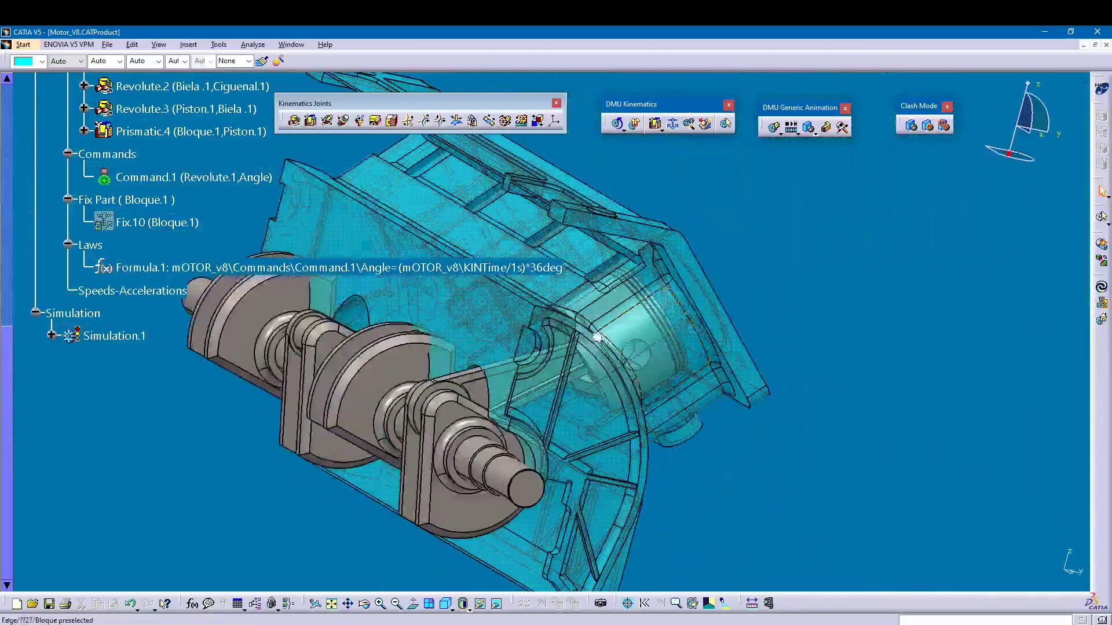
pyautogui.moveTo(614, 389)
pyautogui.mouseDown(button='middle')
pyautogui.moveTo(582, 420)
pyautogui.moveTo(585, 318)
pyautogui.moveTo(479, 333)
pyautogui.moveTo(603, 377)
pyautogui.moveTo(517, 288)
pyautogui.moveTo(586, 400)
pyautogui.mouseUp(button='middle')
pyautogui.moveTo(528, 369)
pyautogui.mouseDown(button='middle')
pyautogui.moveTo(593, 427)
pyautogui.moveTo(651, 414)
pyautogui.mouseUp(button='middle')
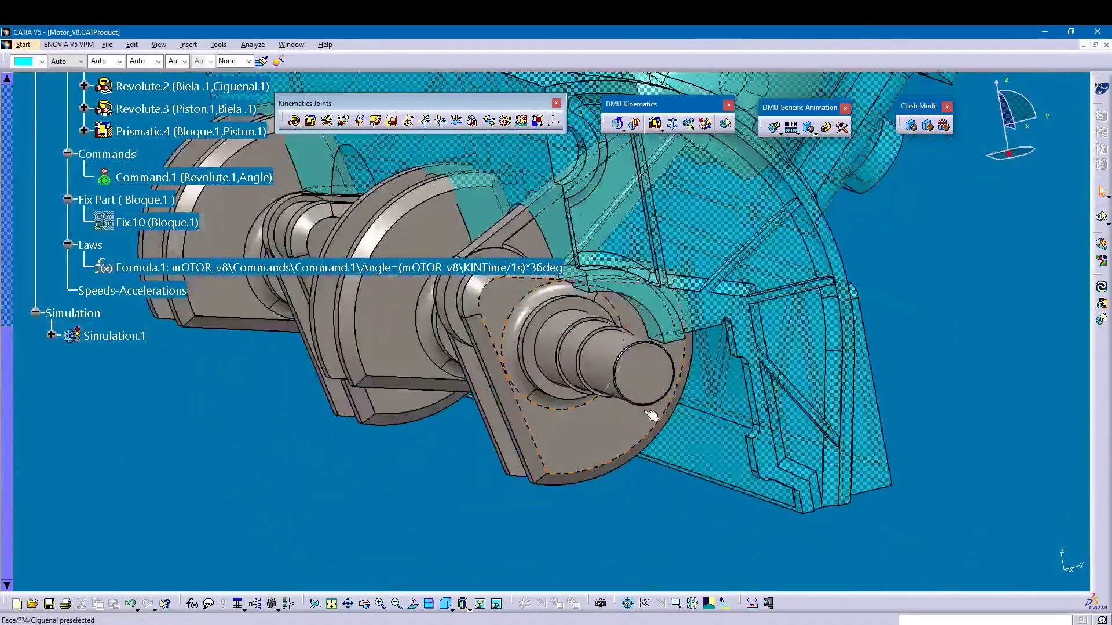
pyautogui.click(597, 407)
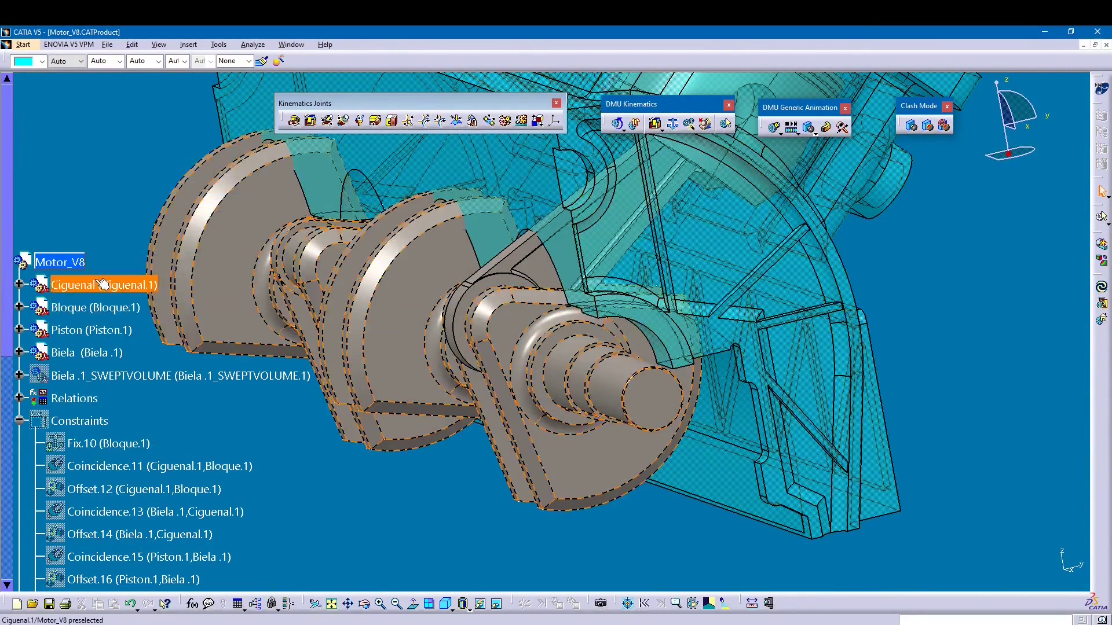
pyautogui.rightClick(92, 285)
pyautogui.press('Escape')
# Expand Ciguenal.1 and open the Ciguenal part in Part Design, selecting its body
pyautogui.click(26, 283)
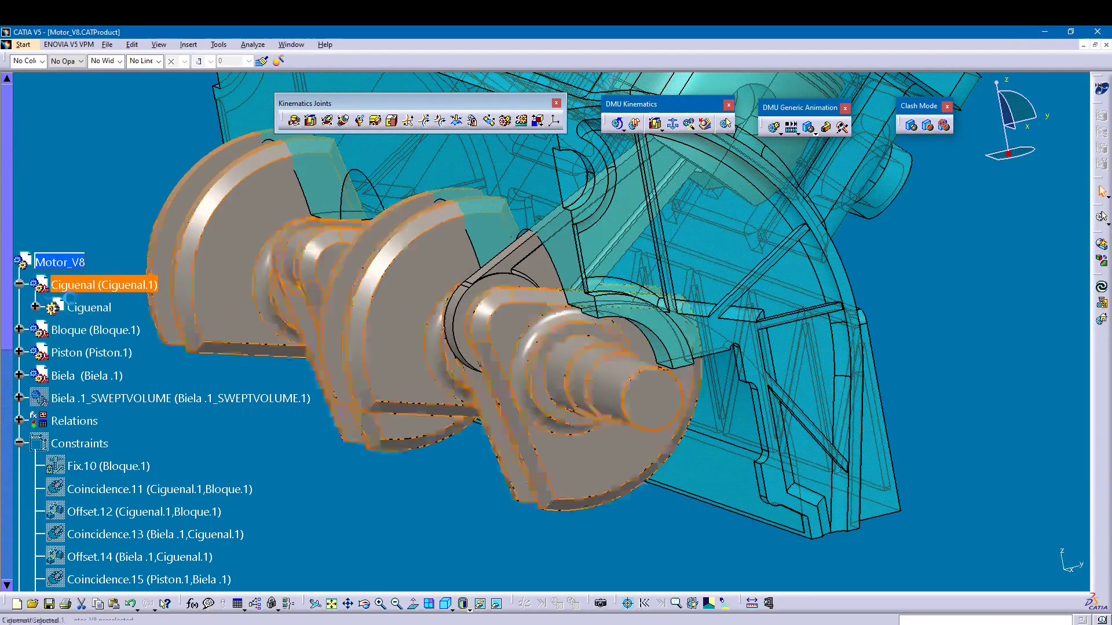
pyautogui.doubleClick(87, 307)
pyautogui.moveTo(182, 390)
pyautogui.mouseDown(button='middle')
pyautogui.moveTo(537, 375)
pyautogui.moveTo(450, 204)
pyautogui.moveTo(633, 369)
pyautogui.mouseUp(button='middle')
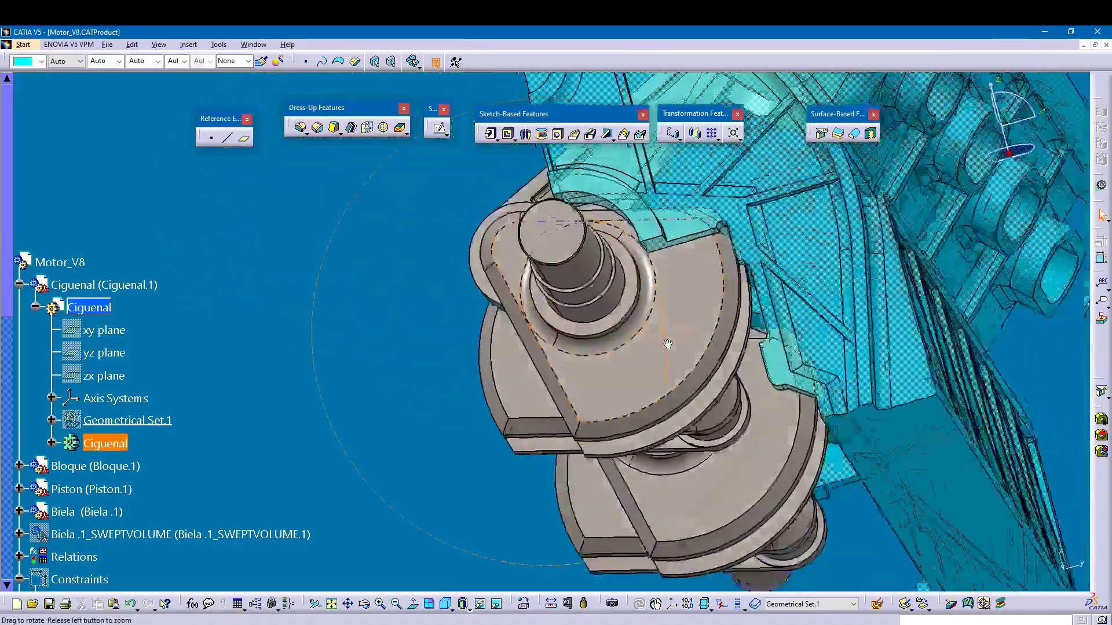
pyautogui.moveTo(632, 368)
pyautogui.mouseDown(button='middle')
pyautogui.moveTo(618, 238)
pyautogui.moveTo(503, 292)
pyautogui.mouseUp(button='middle')
pyautogui.scroll(-2, 328, 397)
pyautogui.scroll(1, 128, 317)
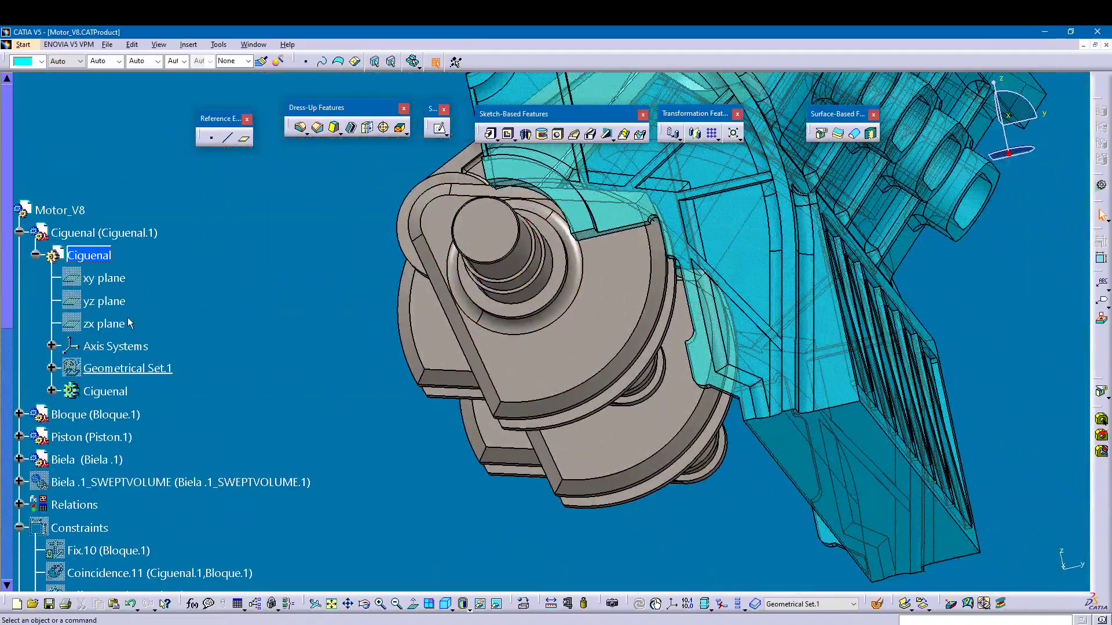
pyautogui.click(106, 391)
# Make the Ciguenal body the in-work object and insert a geometrical set named 'point'
pyautogui.rightClick(110, 393)
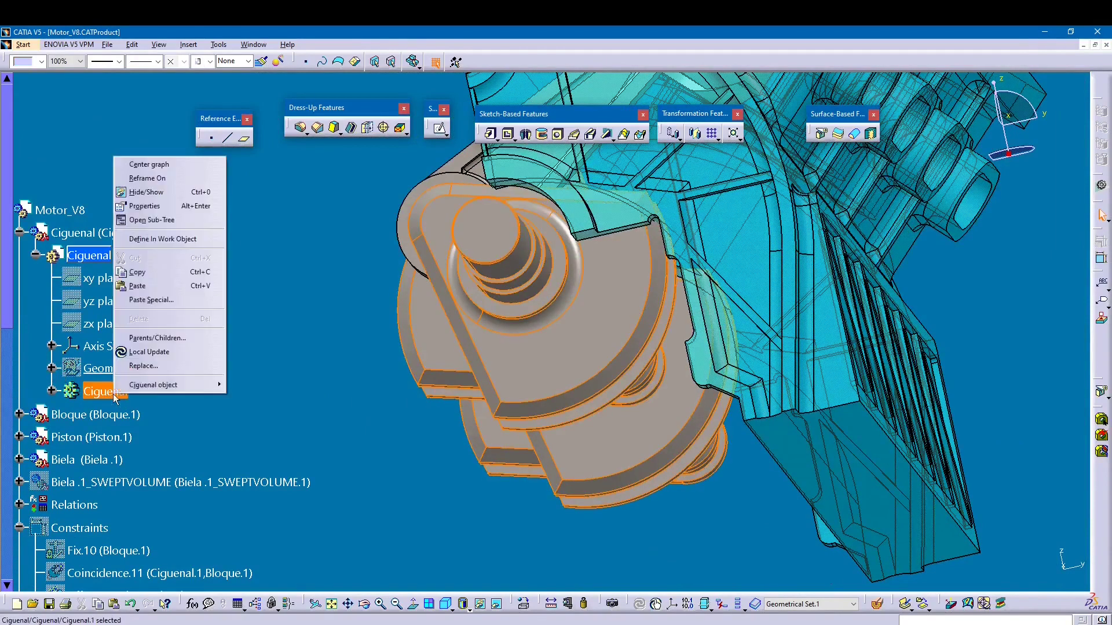
pyautogui.click(162, 239)
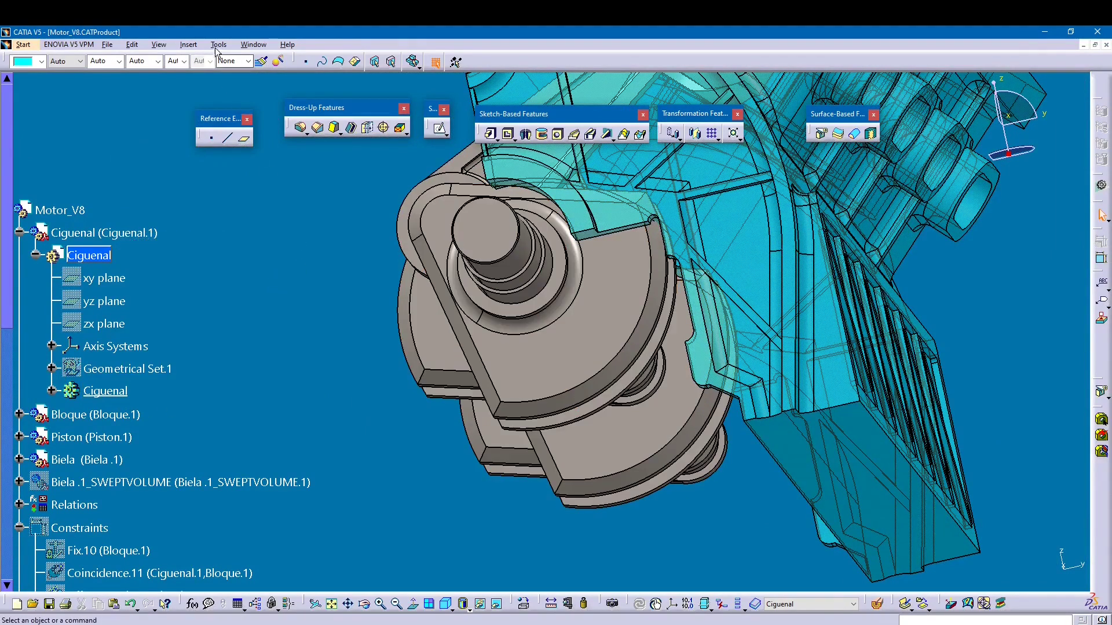
pyautogui.click(191, 46)
pyautogui.click(220, 99)
pyautogui.write('point')
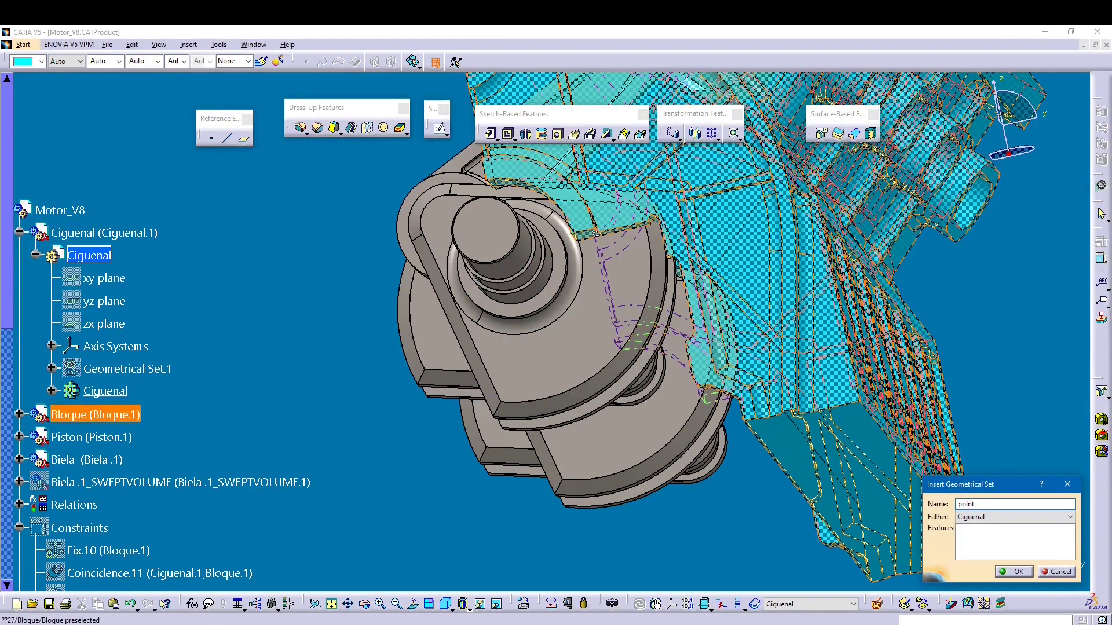
pyautogui.click(1029, 574)
# Create a point referencing the crank web corner vertex
pyautogui.moveTo(361, 424)
pyautogui.mouseDown(button='middle')
pyautogui.moveTo(597, 313)
pyautogui.moveTo(547, 344)
pyautogui.moveTo(586, 393)
pyautogui.moveTo(517, 348)
pyautogui.moveTo(578, 253)
pyautogui.moveTo(544, 399)
pyautogui.moveTo(576, 379)
pyautogui.moveTo(665, 388)
pyautogui.moveTo(502, 342)
pyautogui.moveTo(613, 306)
pyautogui.moveTo(591, 312)
pyautogui.moveTo(551, 293)
pyautogui.moveTo(526, 421)
pyautogui.moveTo(505, 410)
pyautogui.moveTo(379, 427)
pyautogui.mouseUp(button='middle')
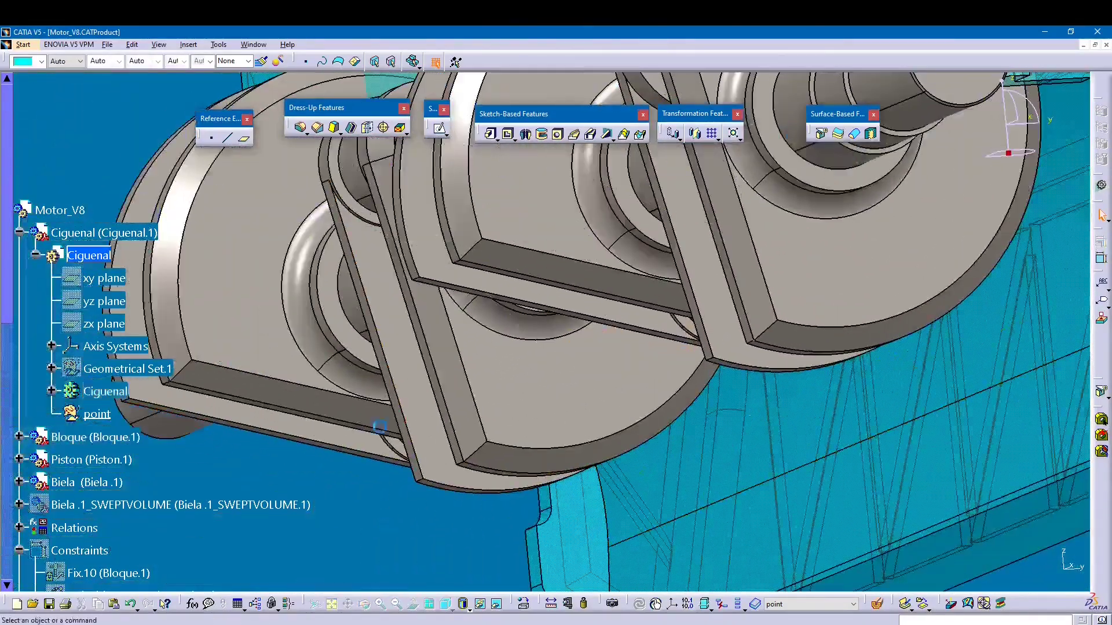
pyautogui.click(214, 139)
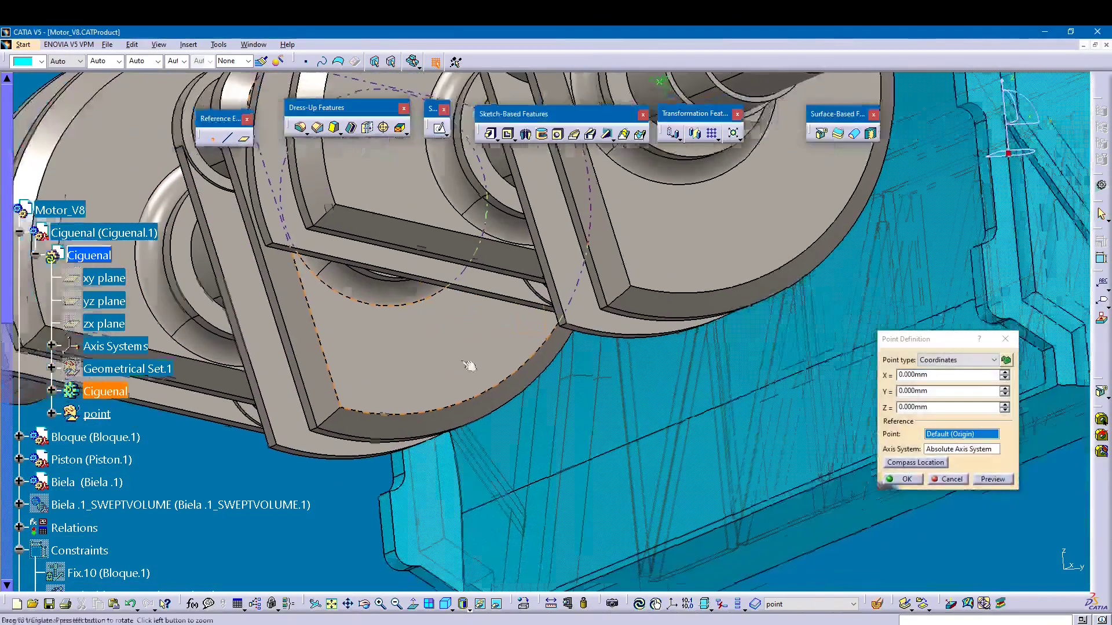
pyautogui.moveTo(472, 368)
pyautogui.mouseDown(button='middle')
pyautogui.moveTo(608, 280)
pyautogui.moveTo(569, 393)
pyautogui.mouseUp(button='middle')
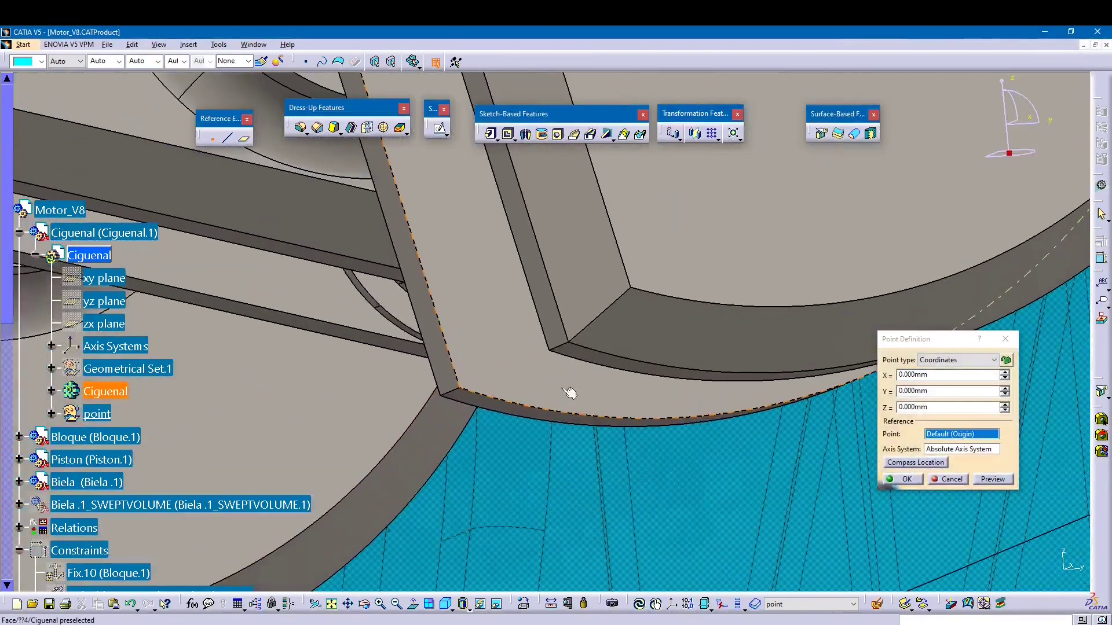
pyautogui.click(575, 346)
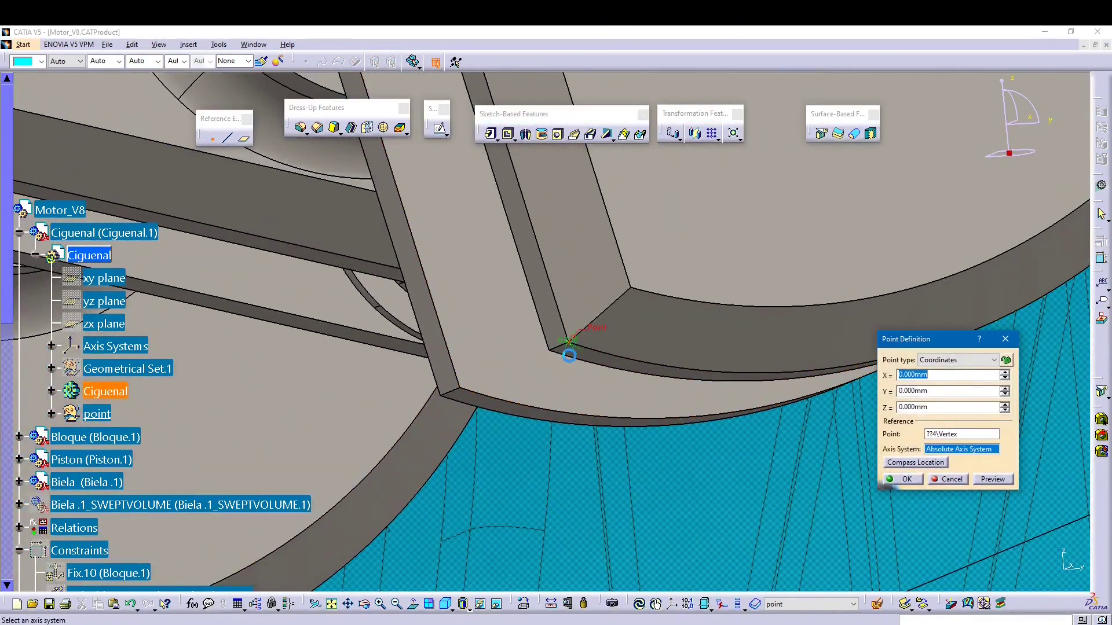
pyautogui.click(904, 480)
pyautogui.moveTo(574, 336)
pyautogui.mouseDown(button='middle')
pyautogui.moveTo(579, 405)
pyautogui.moveTo(604, 319)
pyautogui.moveTo(593, 412)
pyautogui.moveTo(579, 372)
pyautogui.moveTo(672, 379)
pyautogui.moveTo(596, 348)
pyautogui.moveTo(467, 347)
pyautogui.moveTo(608, 380)
pyautogui.moveTo(587, 382)
pyautogui.moveTo(557, 410)
pyautogui.mouseUp(button='middle')
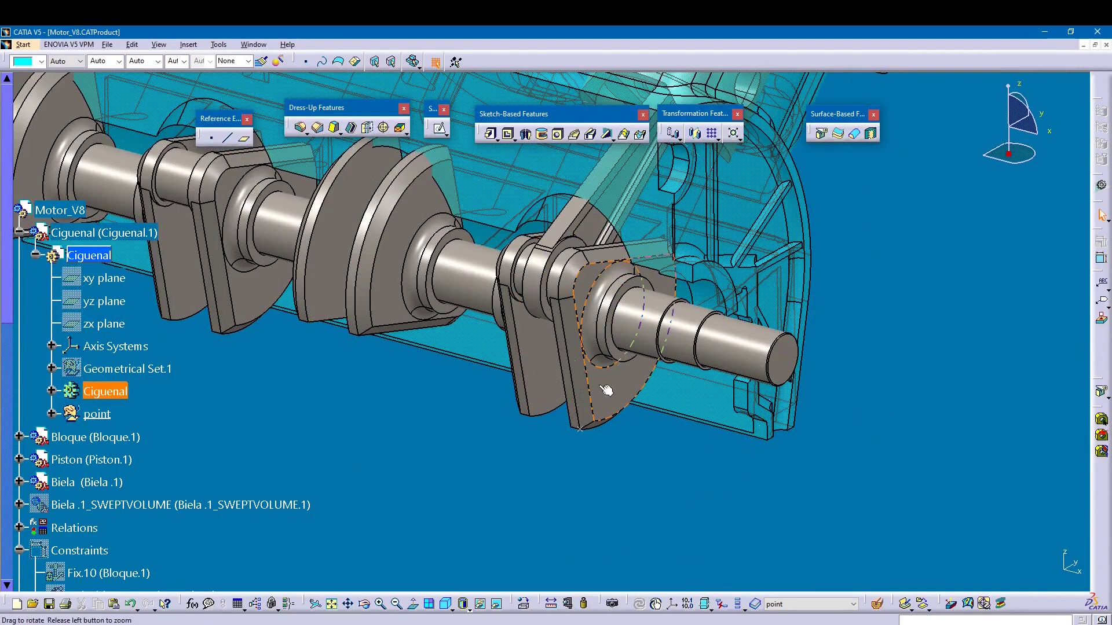
pyautogui.scroll(-3, 369, 414)
pyautogui.scroll(3, 132, 348)
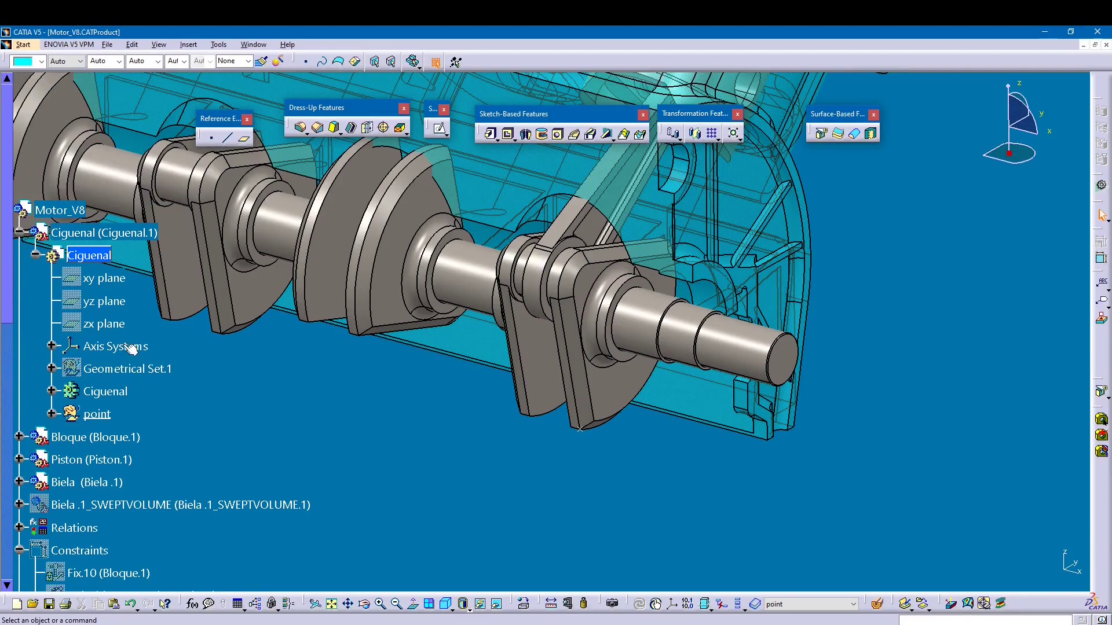
# Return to the Motor_V8 assembly level and position the Trace window beside the crankshaft end
pyautogui.click(19, 233)
pyautogui.click(39, 210)
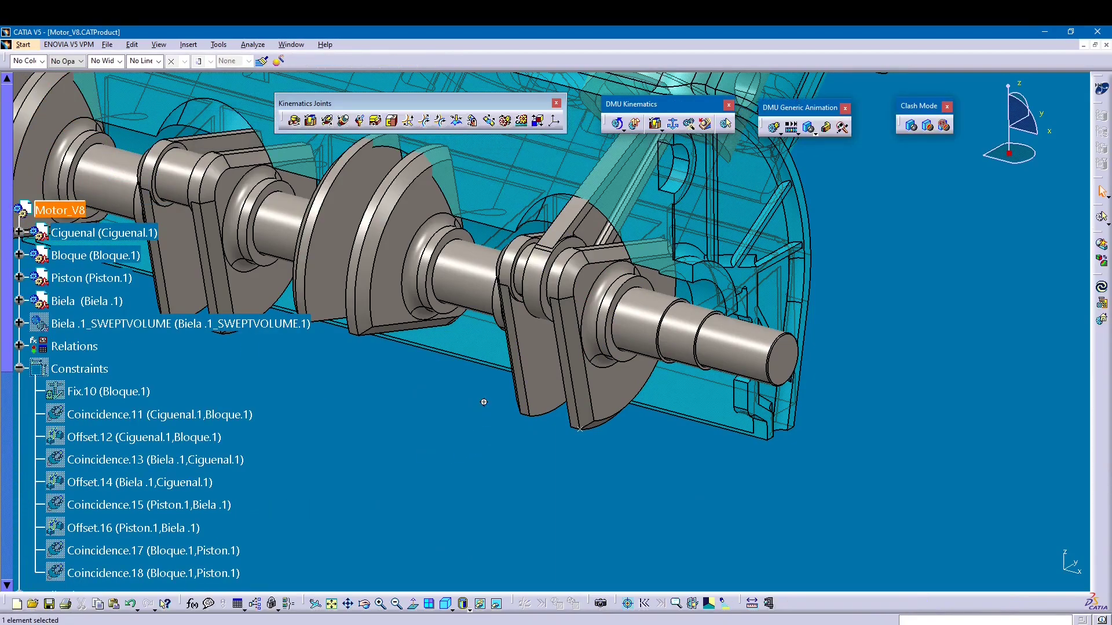
pyautogui.scroll(-2, 825, 249)
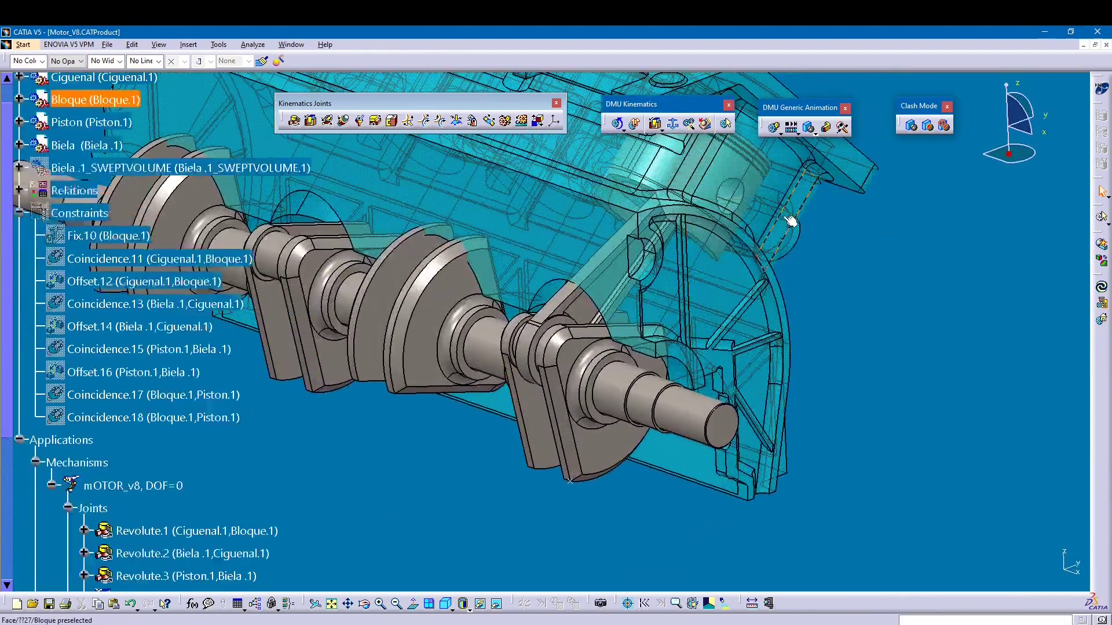
pyautogui.scroll(-1, 842, 196)
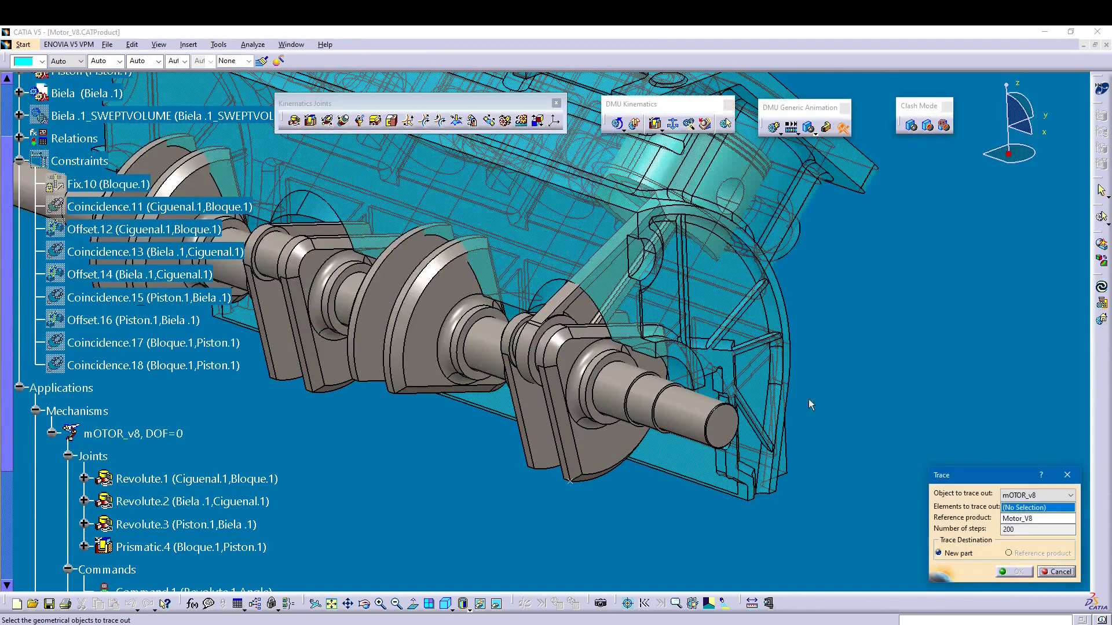
pyautogui.moveTo(964, 475); pyautogui.dragTo(963, 459)
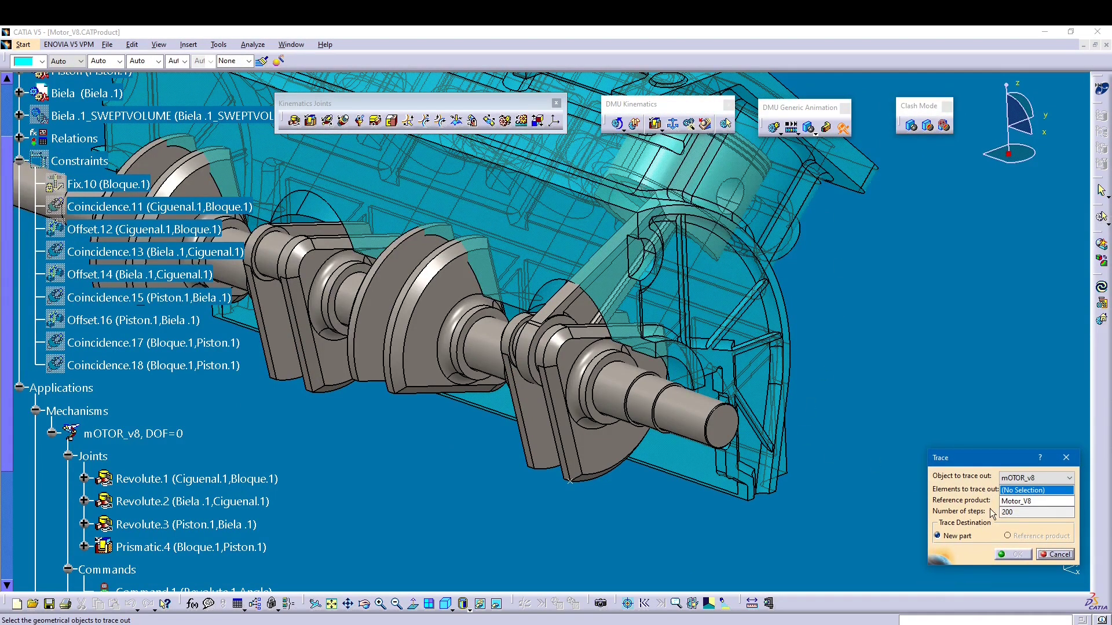
pyautogui.moveTo(643, 417); pyautogui.dragTo(643, 388, button='middle')
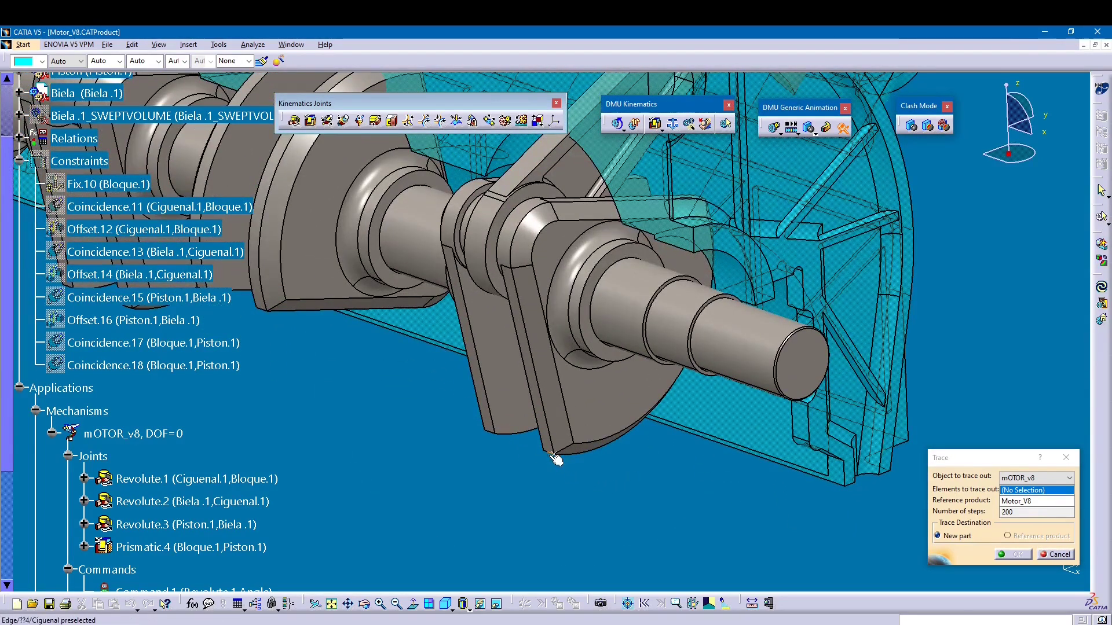
pyautogui.scroll(-1, 562, 459)
pyautogui.scroll(-4, 465, 508)
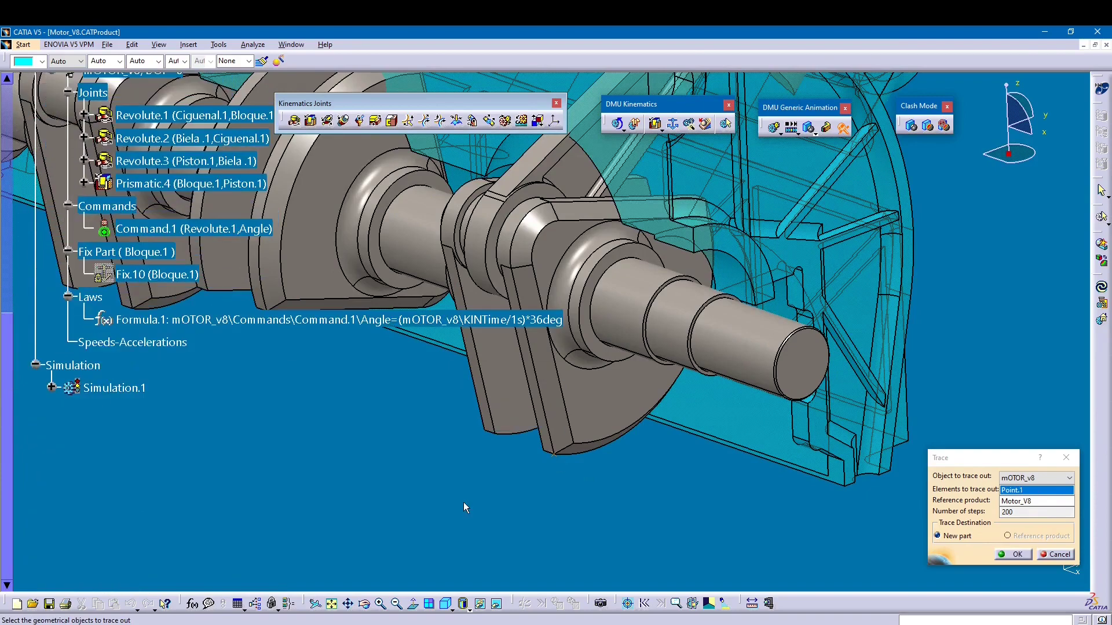
# Trace Point.1 with reference Motor_V8 over 200 steps into a new part
pyautogui.click(1023, 506)
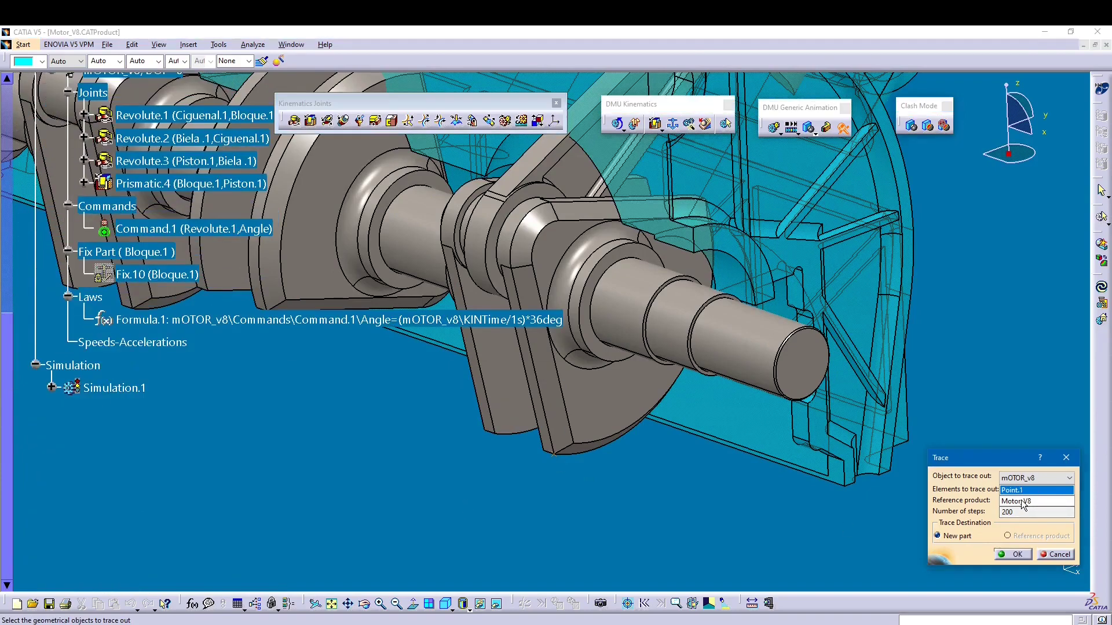
pyautogui.scroll(4, 713, 528)
pyautogui.scroll(2, 714, 528)
pyautogui.scroll(2, 682, 516)
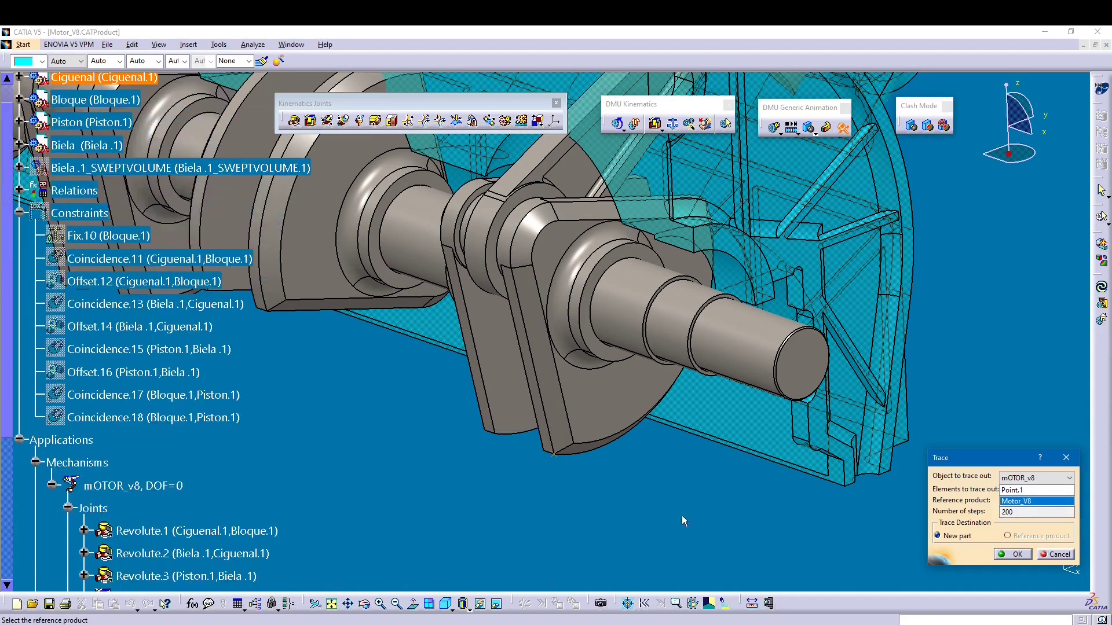
pyautogui.scroll(2, 739, 505)
pyautogui.scroll(2, 739, 505)
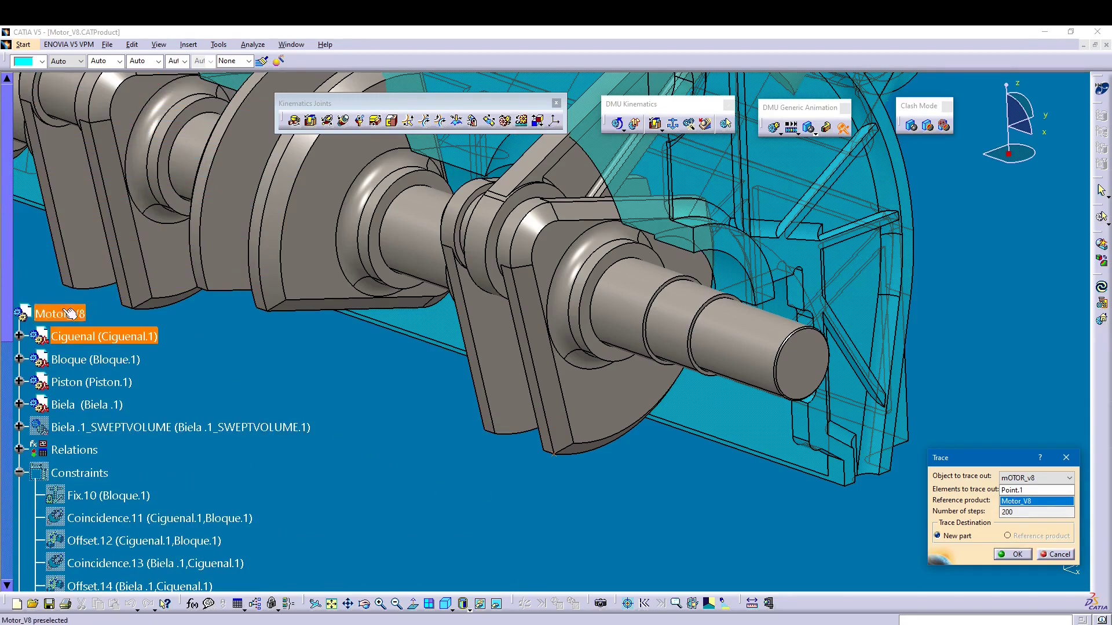
pyautogui.scroll(-3, 695, 452)
pyautogui.scroll(-2, 869, 504)
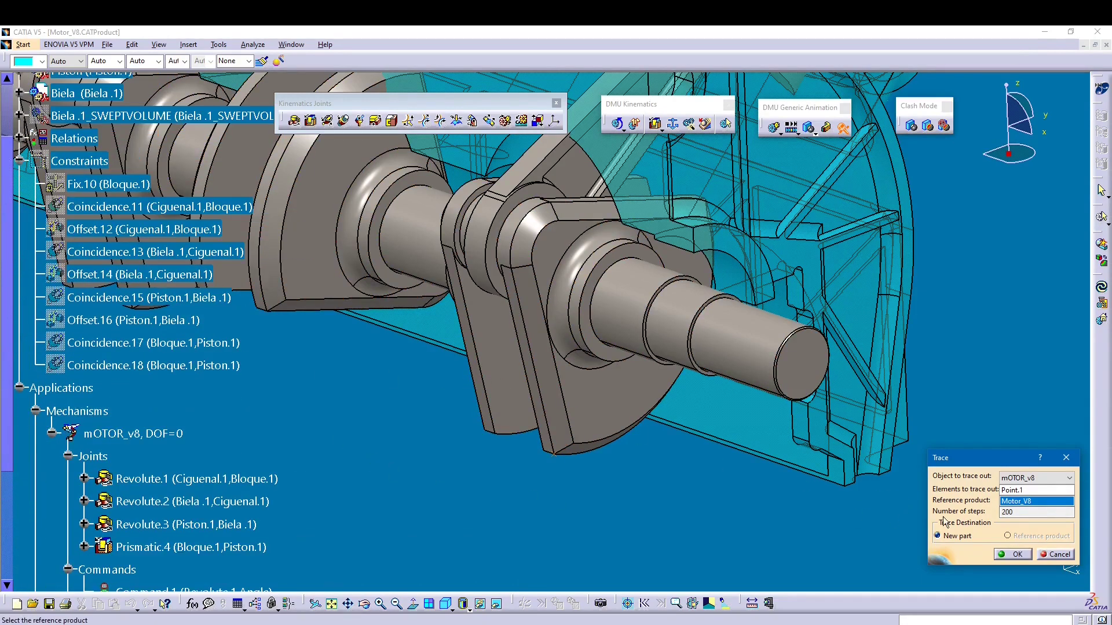
pyautogui.scroll(-2, 688, 499)
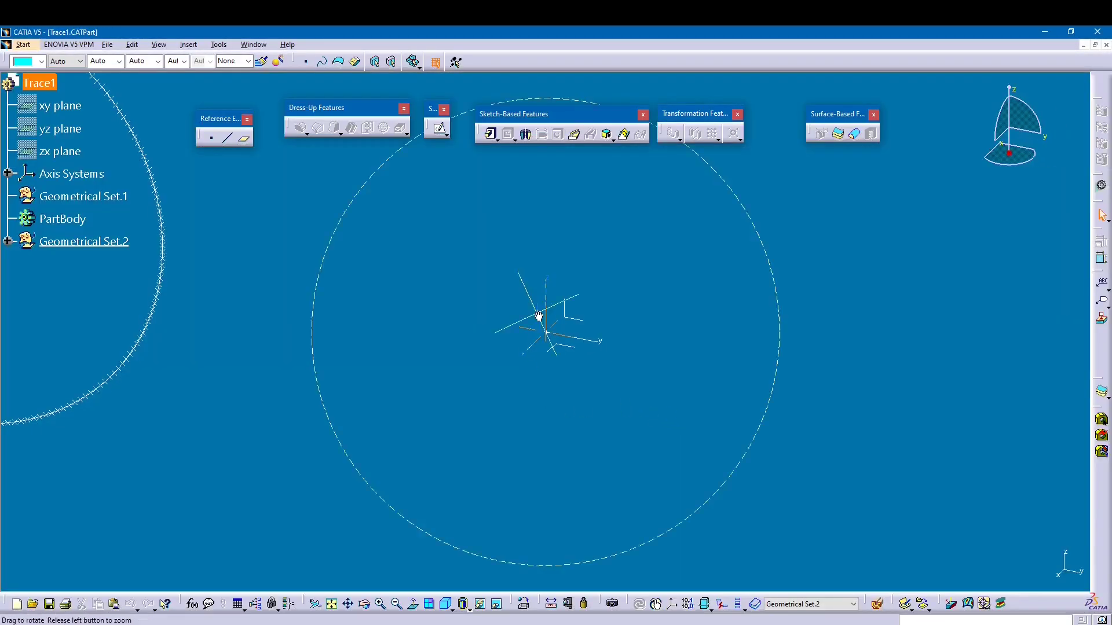
# Inspect the traced circle and save the part as Trace1_ciguenal in Capitulo 7 > Ensamble Motor
pyautogui.moveTo(539, 316); pyautogui.dragTo(593, 367, button='middle')
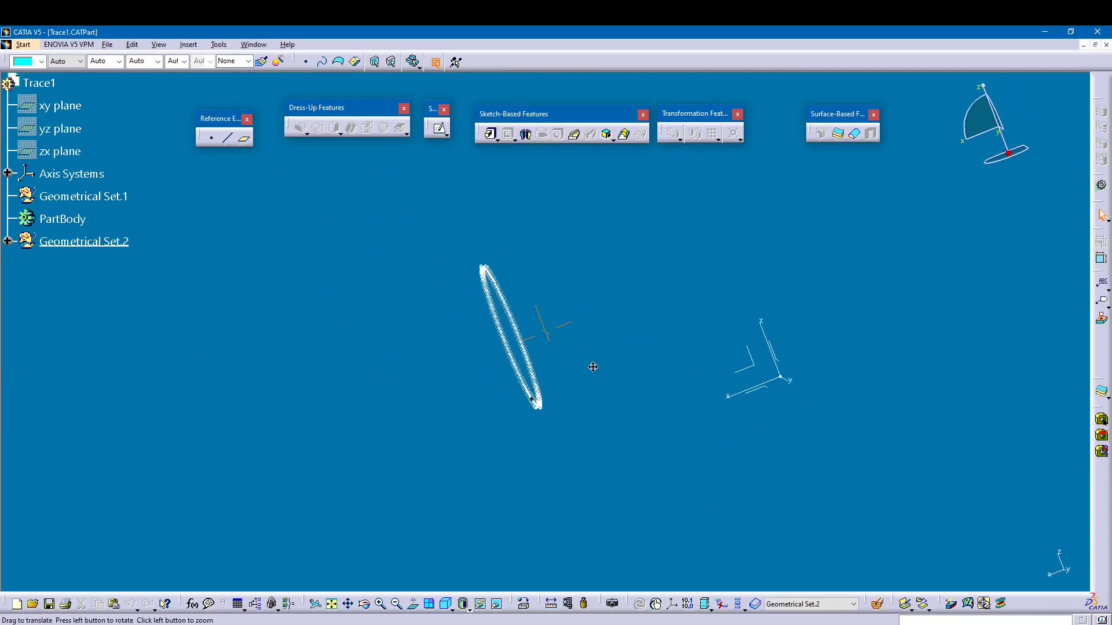
pyautogui.moveTo(593, 368)
pyautogui.mouseDown(button='middle')
pyautogui.moveTo(587, 286)
pyautogui.moveTo(501, 335)
pyautogui.moveTo(607, 370)
pyautogui.mouseUp(button='middle')
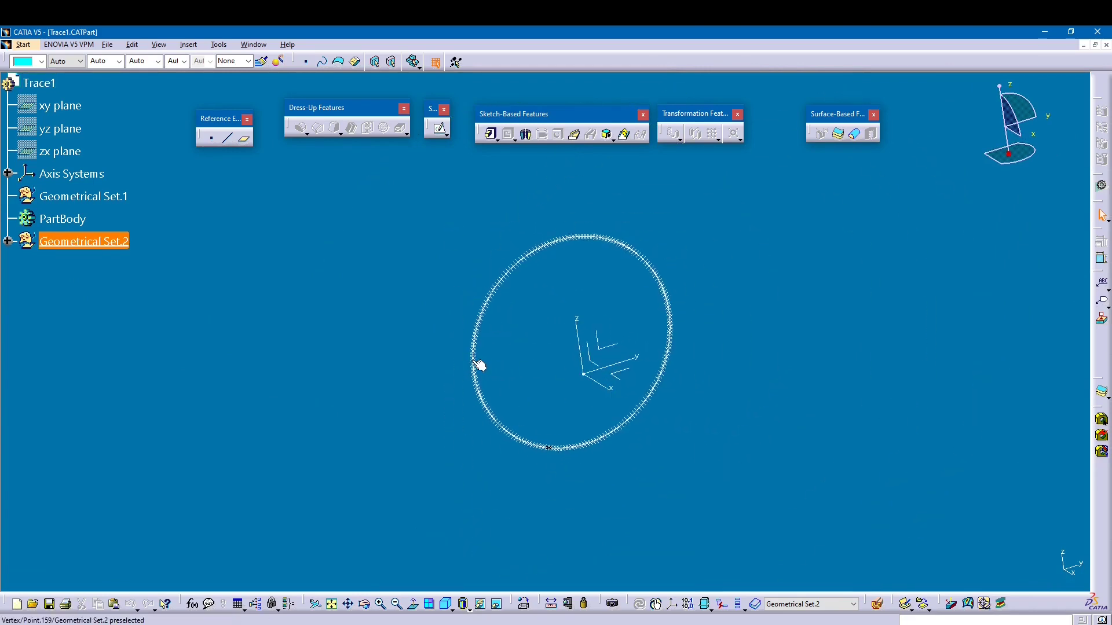
pyautogui.hotkey('ctrl', 's')
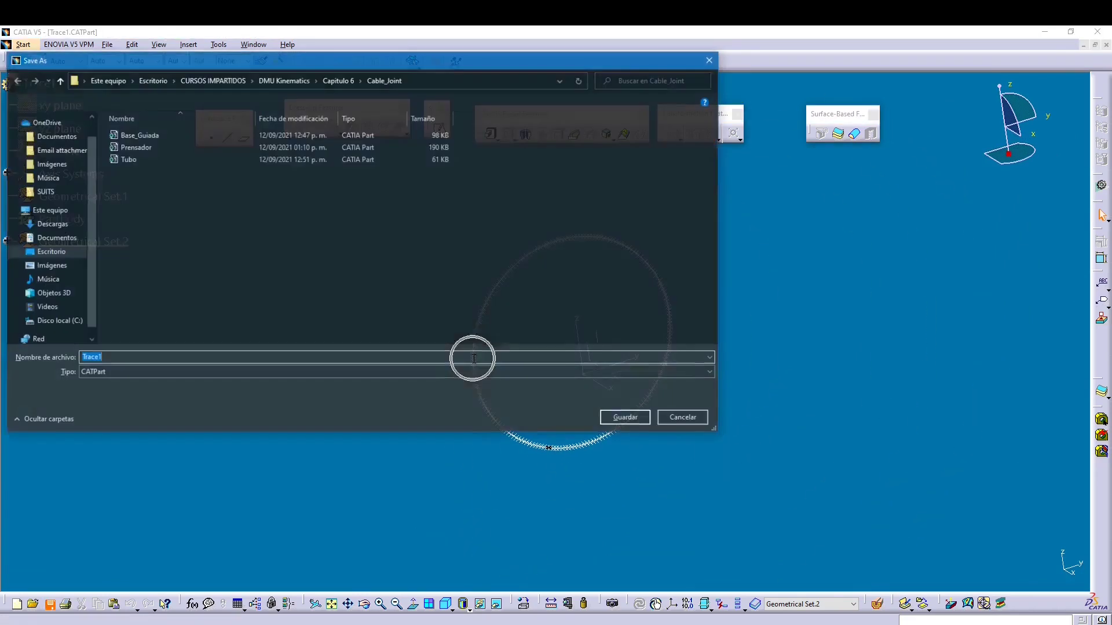
pyautogui.click(340, 85)
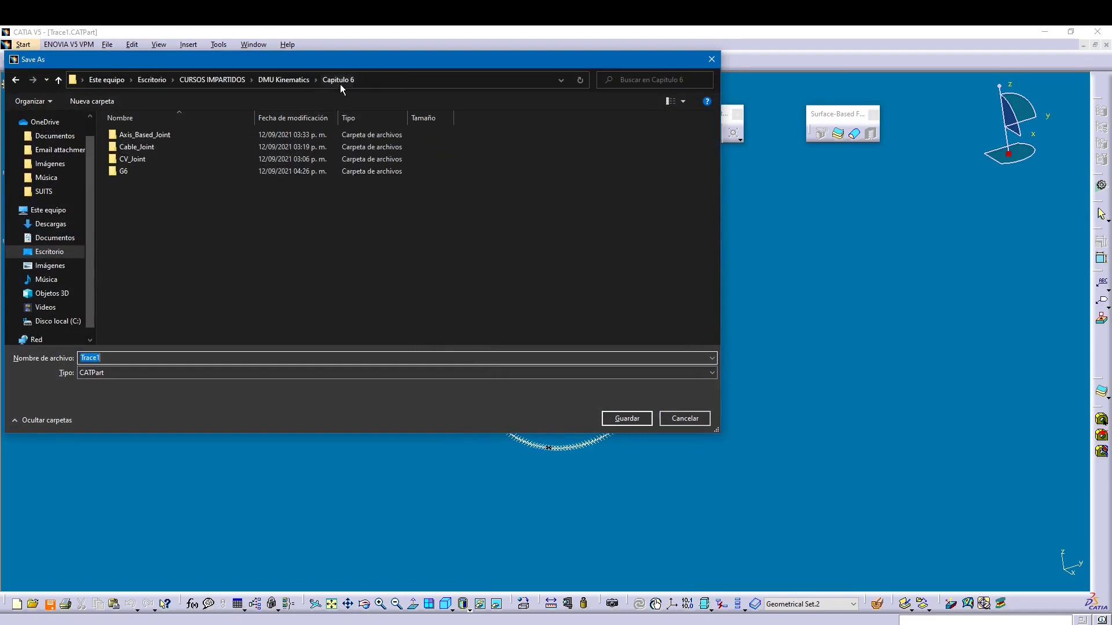
pyautogui.click(300, 80)
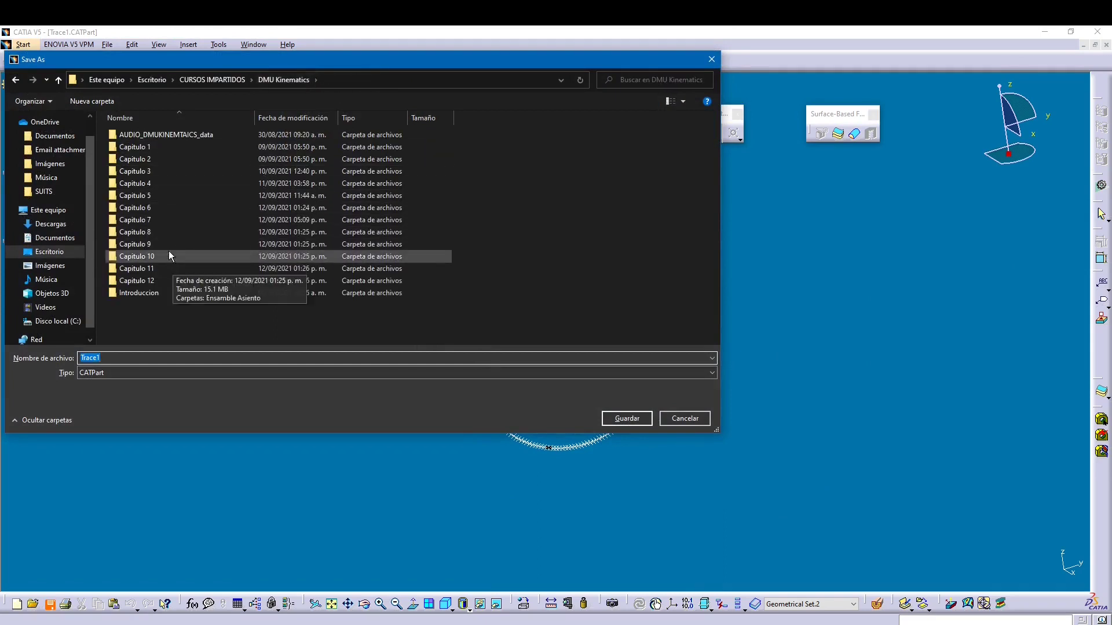
pyautogui.doubleClick(161, 220)
pyautogui.doubleClick(145, 134)
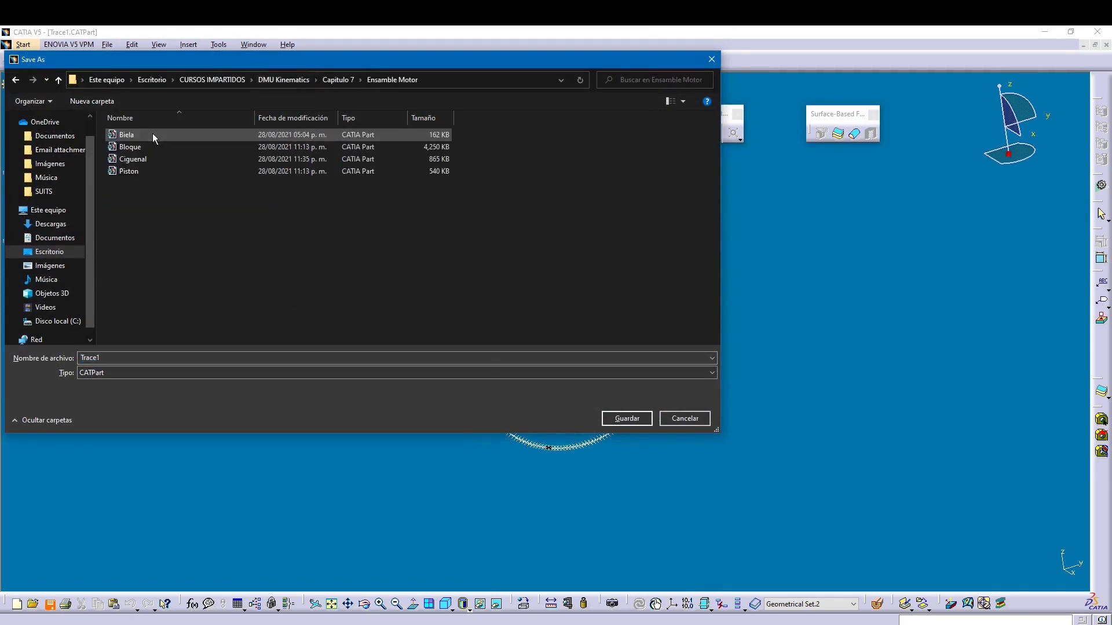
pyautogui.doubleClick(155, 356)
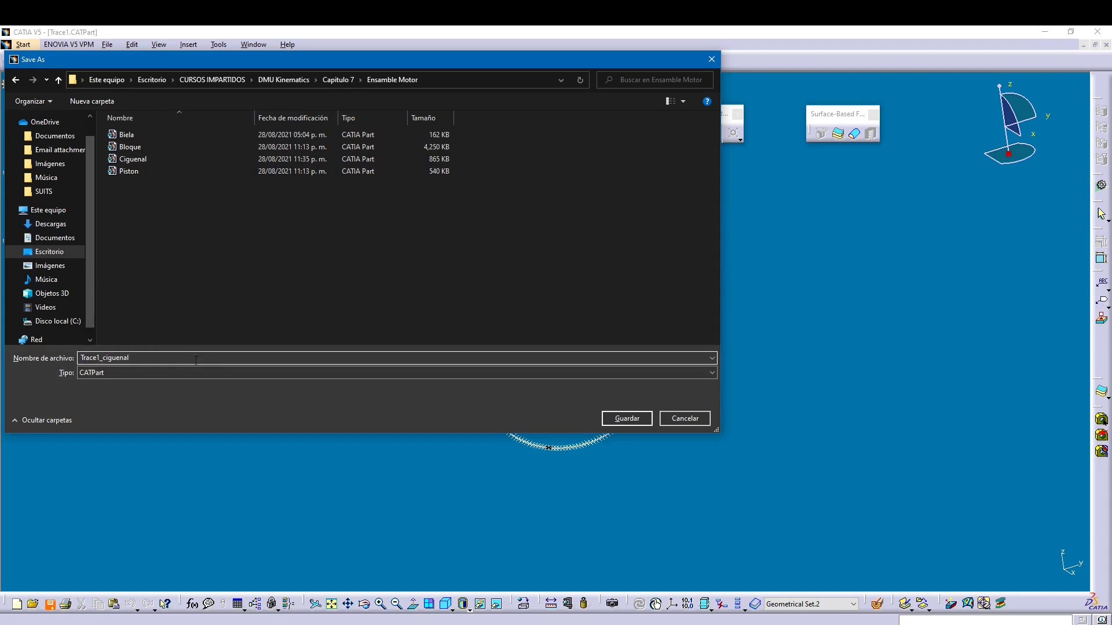
pyautogui.click(618, 417)
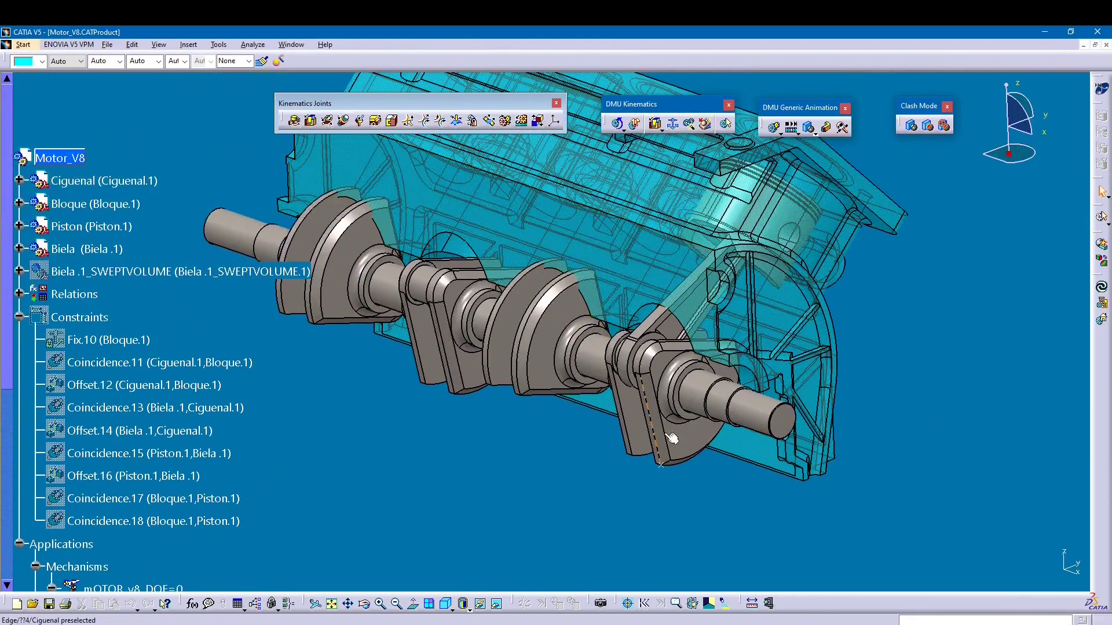
# Reframe the crankshaft end and switch to the Assembly Design workbench
pyautogui.moveTo(667, 468); pyautogui.dragTo(547, 426, button='middle')
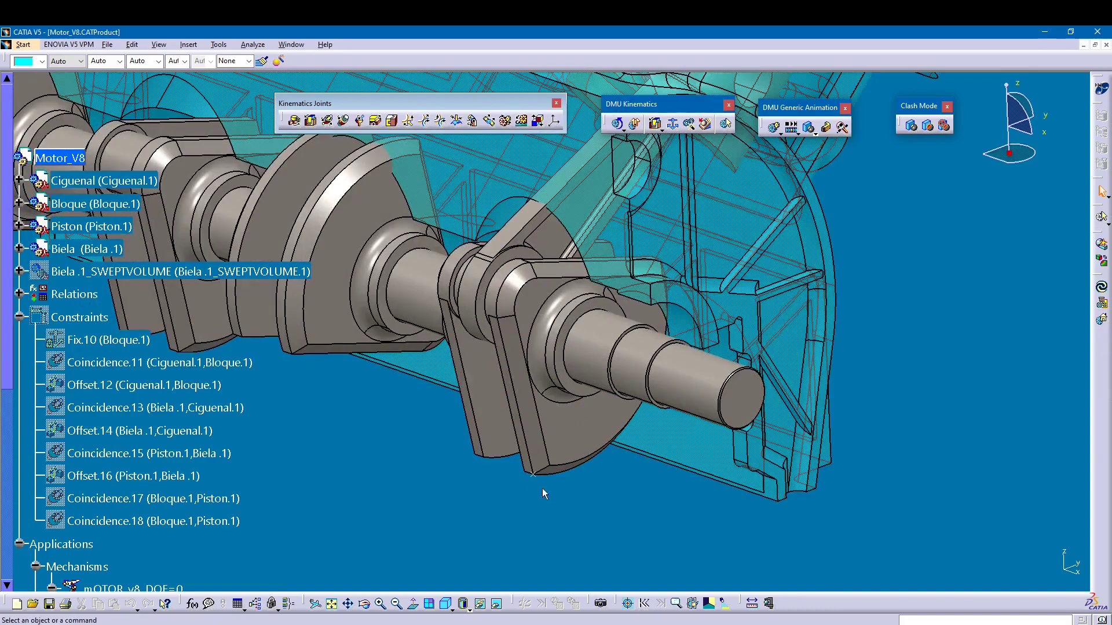
pyautogui.moveTo(556, 446); pyautogui.dragTo(566, 356, button='middle')
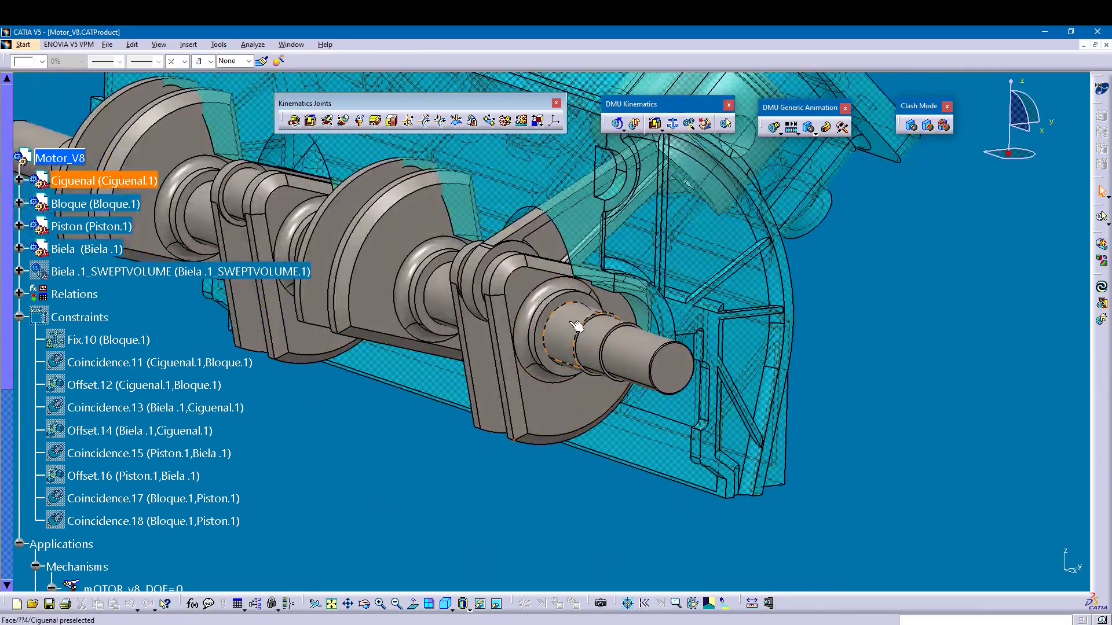
pyautogui.moveTo(544, 351); pyautogui.dragTo(595, 392, button='middle')
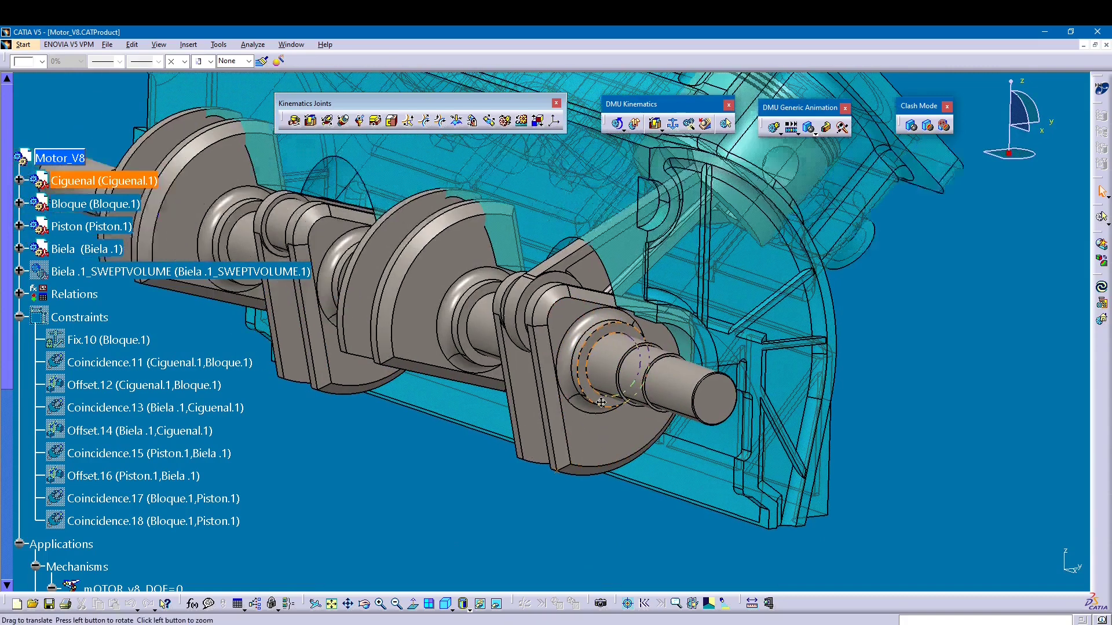
pyautogui.click(22, 44)
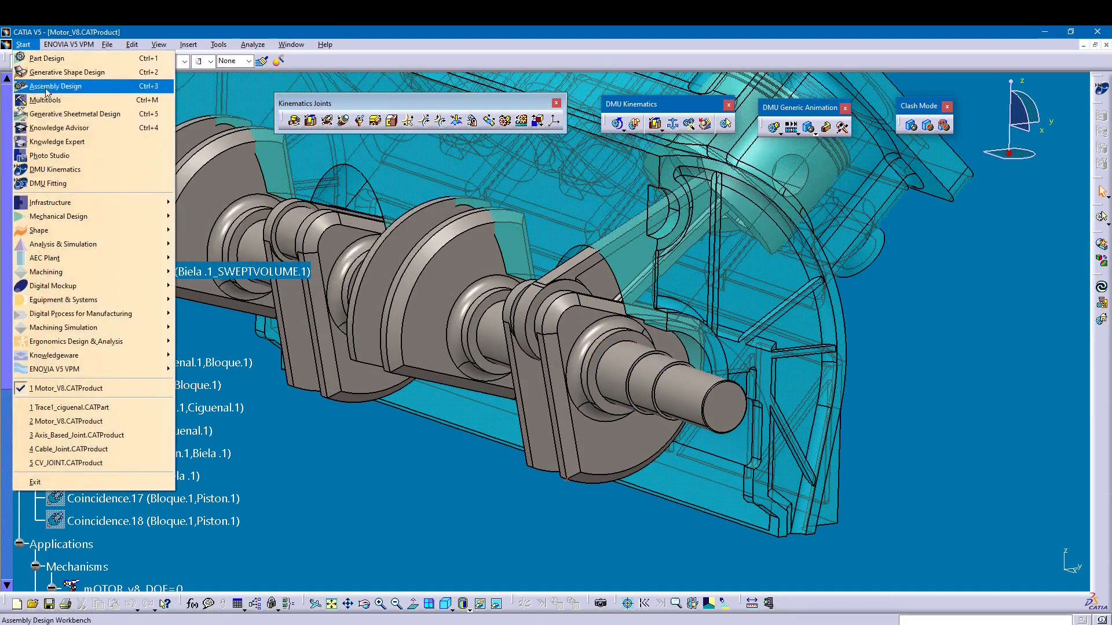
pyautogui.click(81, 86)
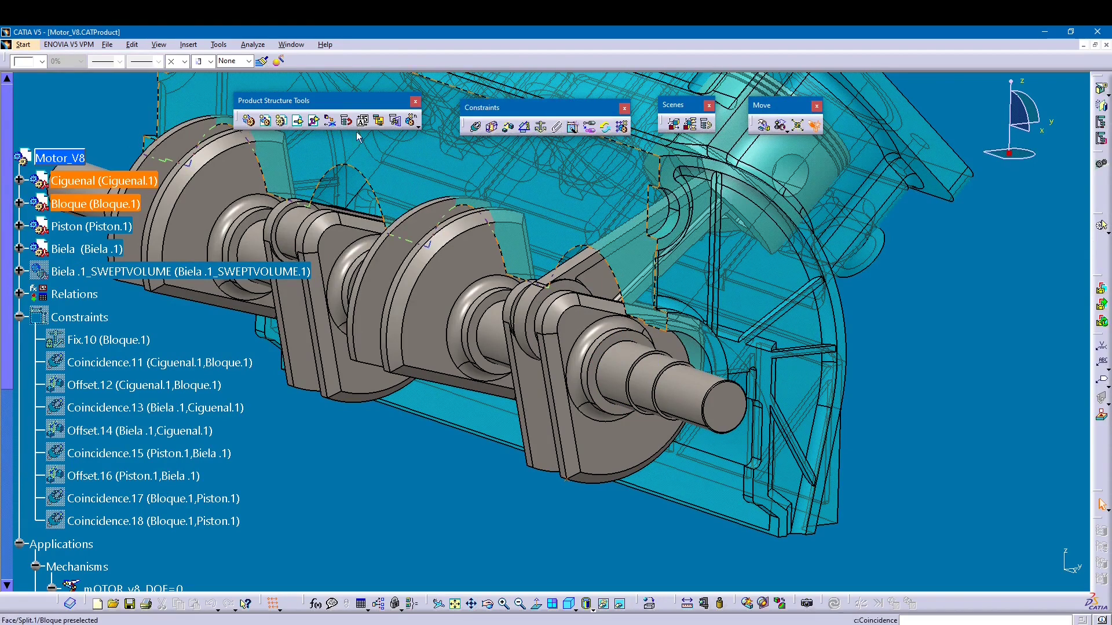
# Dismiss the invalid-product error and run Insert Existing Component on the Motor_V8 root
pyautogui.click(302, 122)
pyautogui.click(65, 160)
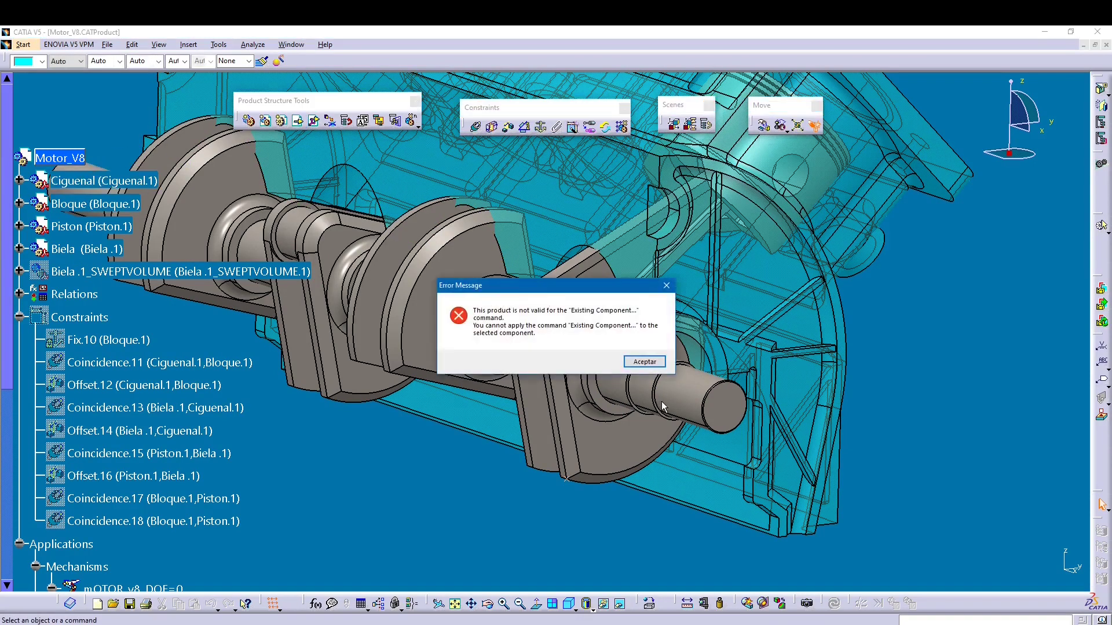
pyautogui.click(644, 362)
pyautogui.click(455, 603)
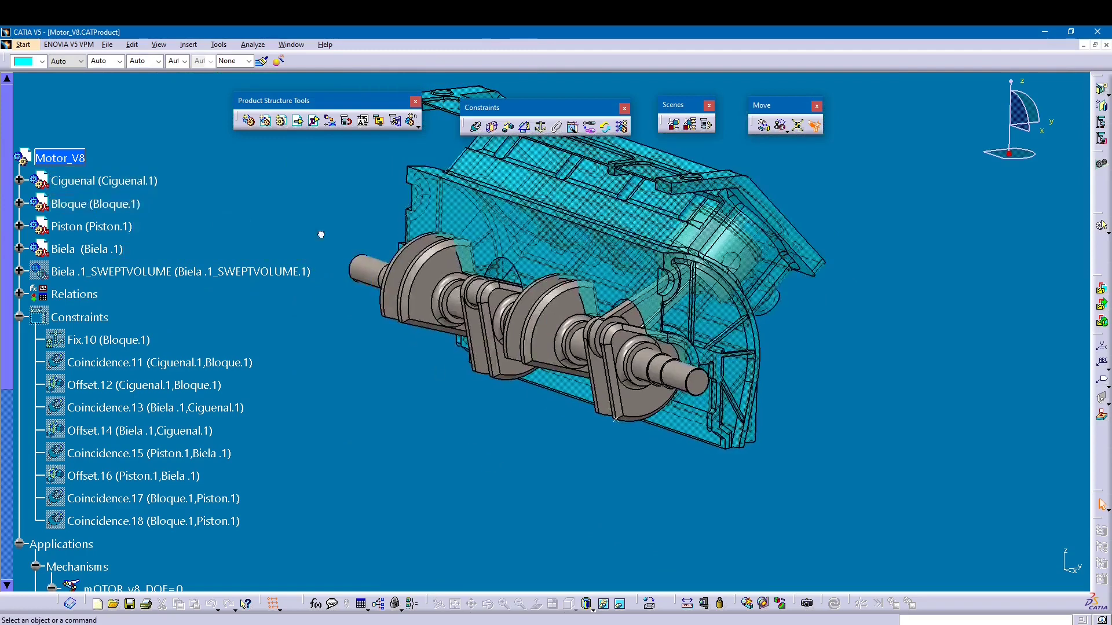
pyautogui.click(61, 158)
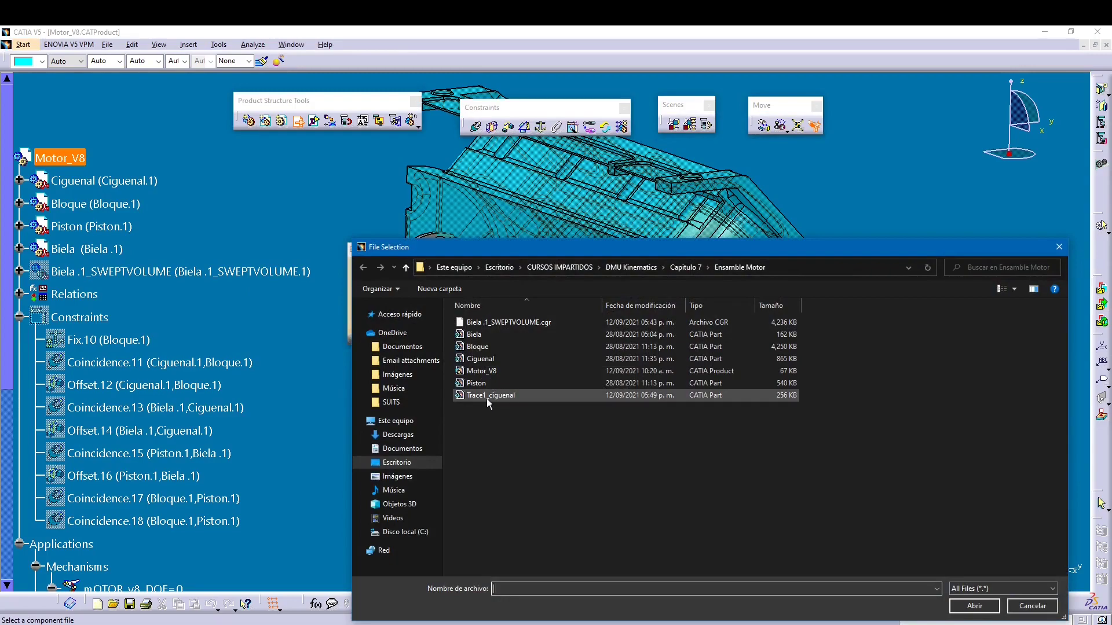
# Insert Trace1_ciguenal into Motor_V8 and zoom to check the trace circling the crankpin
pyautogui.click(505, 398)
pyautogui.click(966, 608)
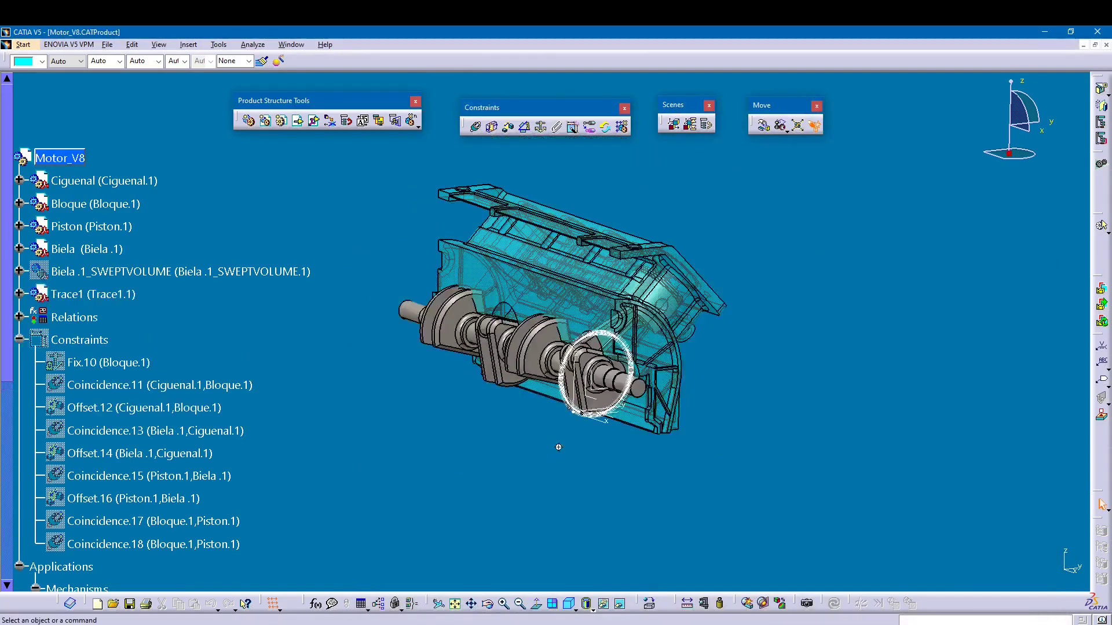
pyautogui.moveTo(558, 447)
pyautogui.mouseDown(button='middle')
pyautogui.moveTo(403, 282)
pyautogui.moveTo(595, 406)
pyautogui.mouseUp(button='middle')
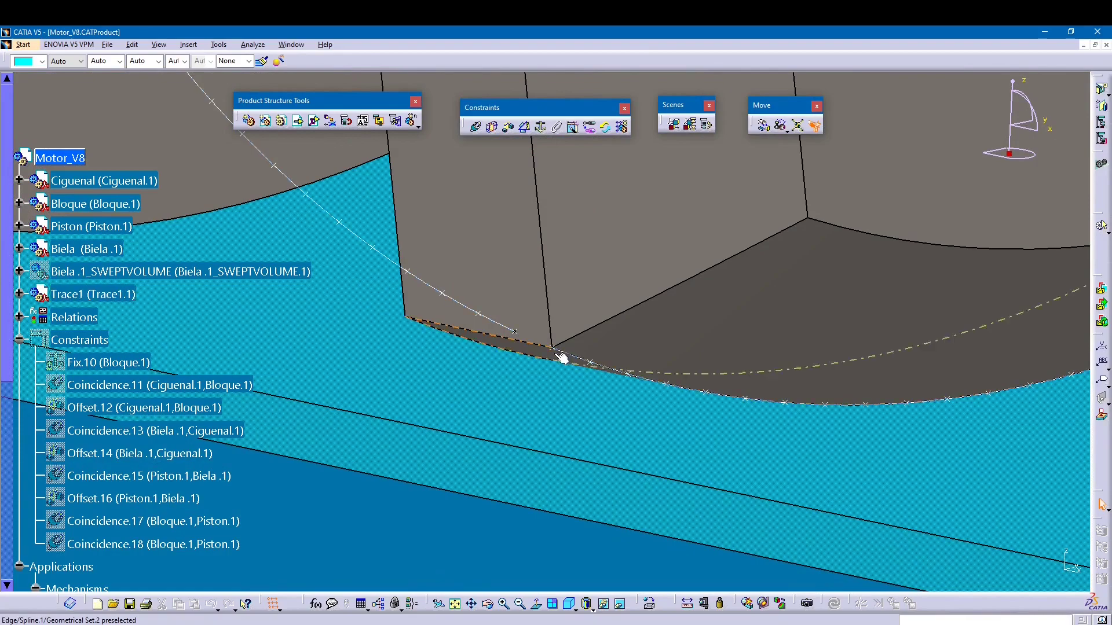
pyautogui.moveTo(561, 358); pyautogui.dragTo(563, 407, button='middle')
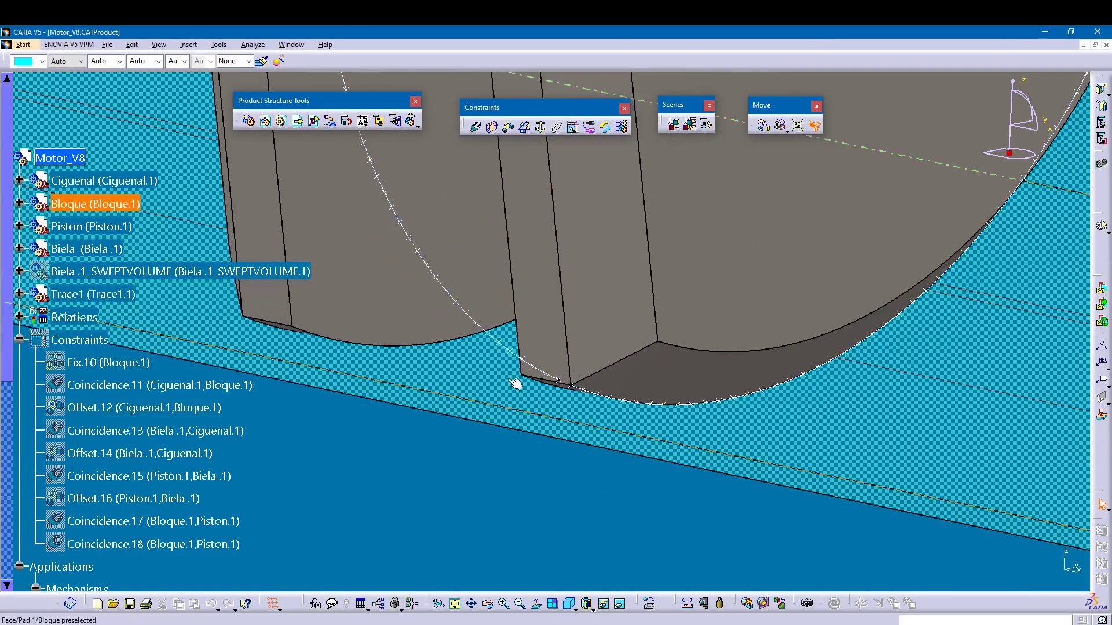
pyautogui.moveTo(495, 354)
pyautogui.mouseDown(button='middle')
pyautogui.moveTo(637, 422)
pyautogui.moveTo(536, 440)
pyautogui.moveTo(491, 390)
pyautogui.moveTo(535, 337)
pyautogui.moveTo(451, 285)
pyautogui.moveTo(610, 362)
pyautogui.moveTo(543, 339)
pyautogui.moveTo(583, 468)
pyautogui.mouseUp(button='middle')
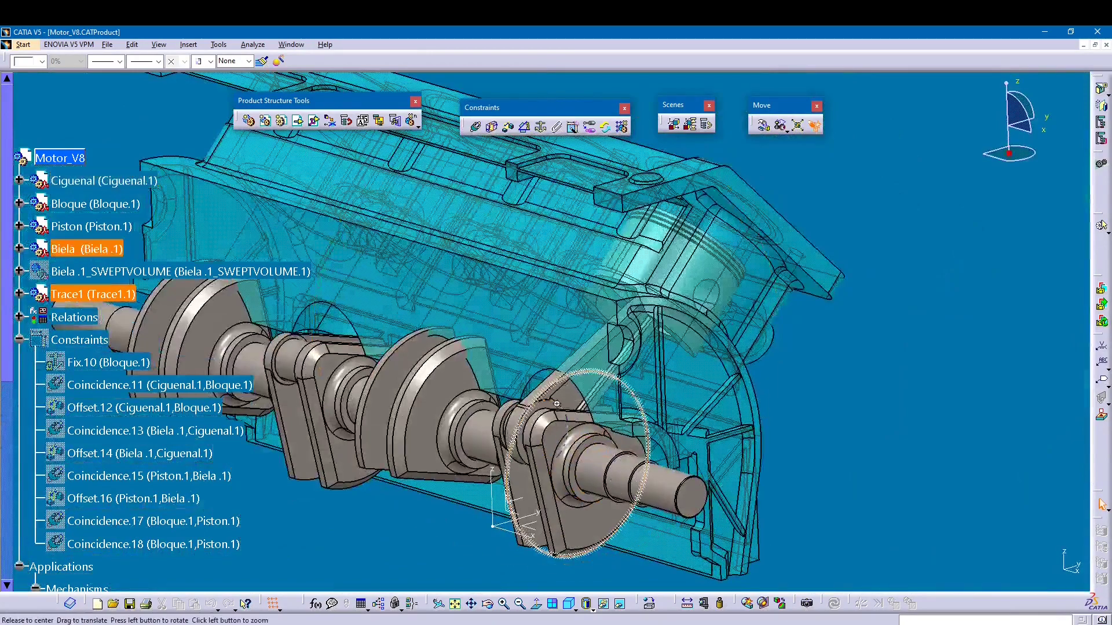
pyautogui.moveTo(557, 403); pyautogui.dragTo(436, 414, button='middle')
pyautogui.scroll(-3, 436, 413)
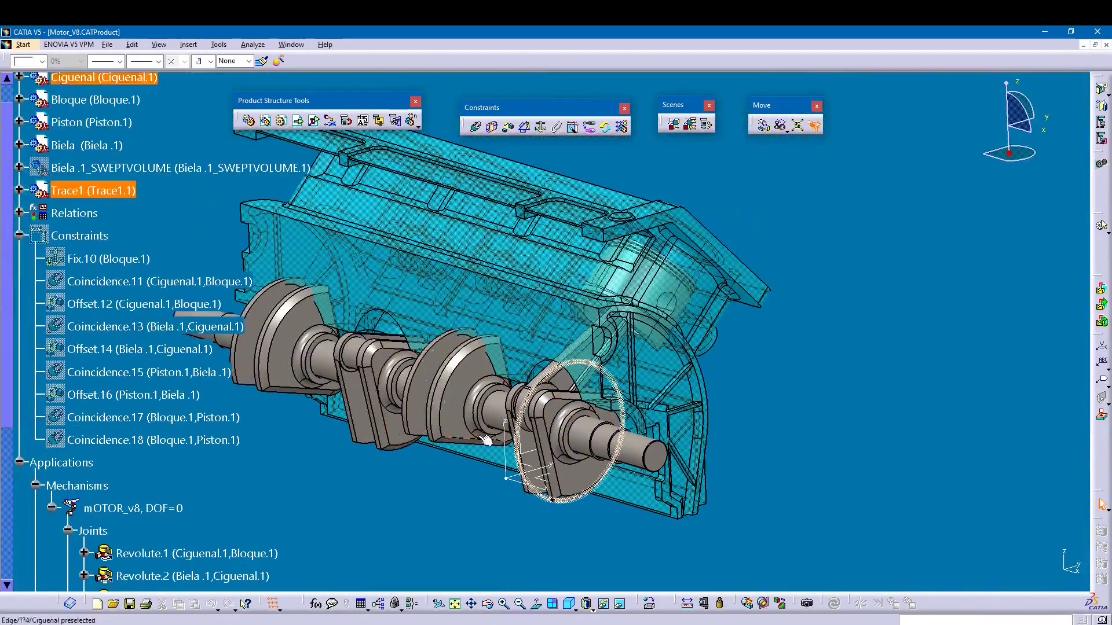